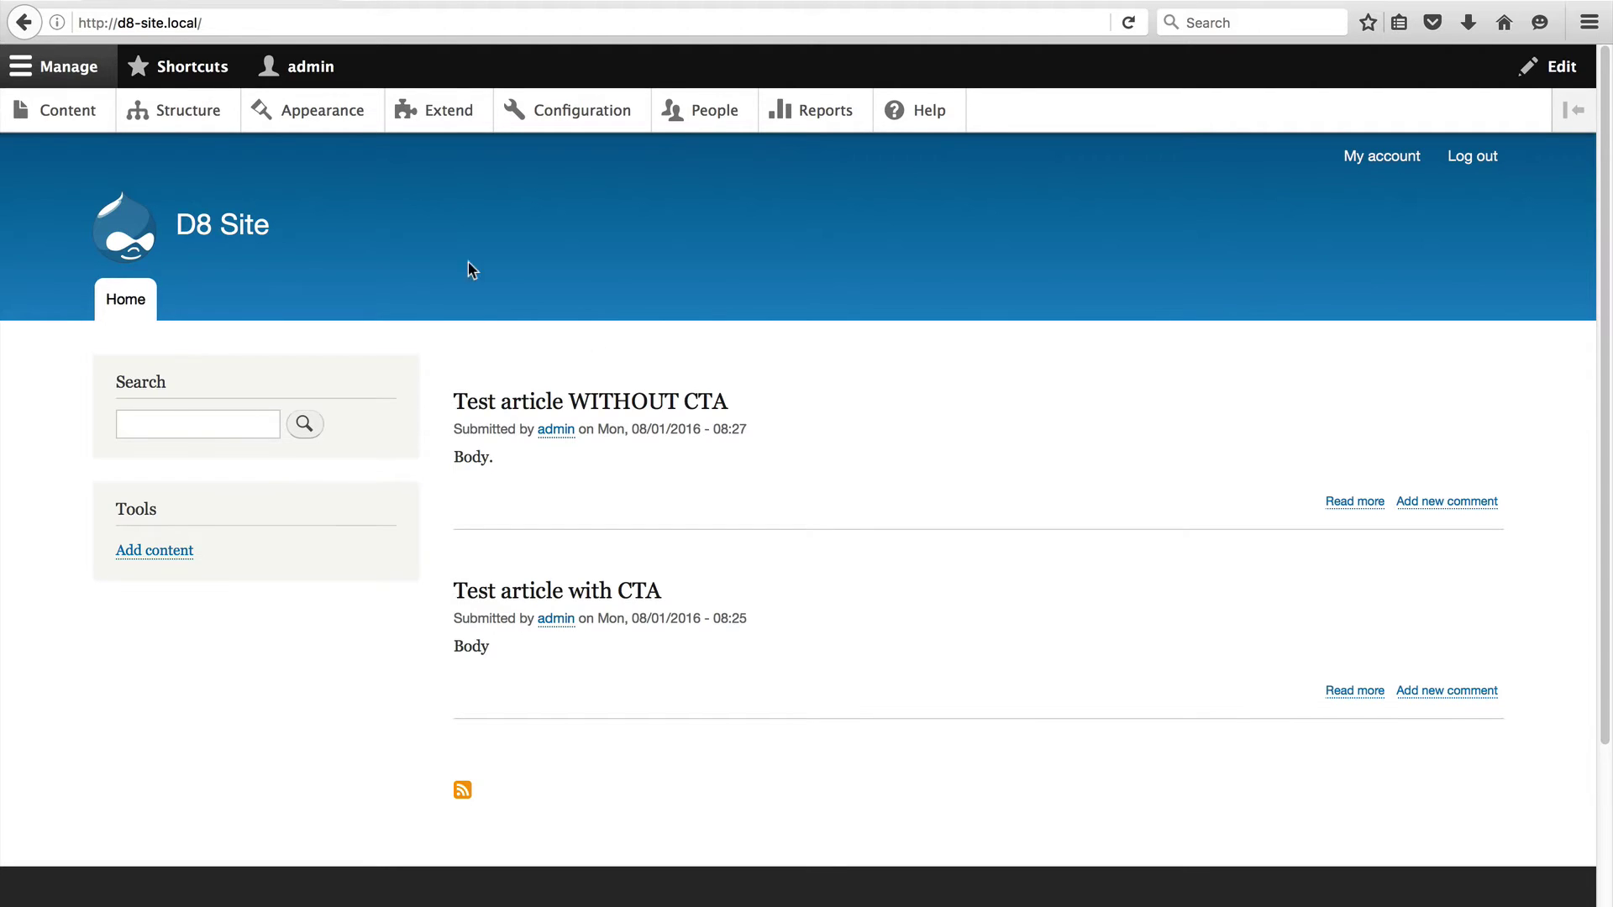
Start a new Article and enter 'brand new CTA block' in its Blocks autocomplete field
click(67, 110)
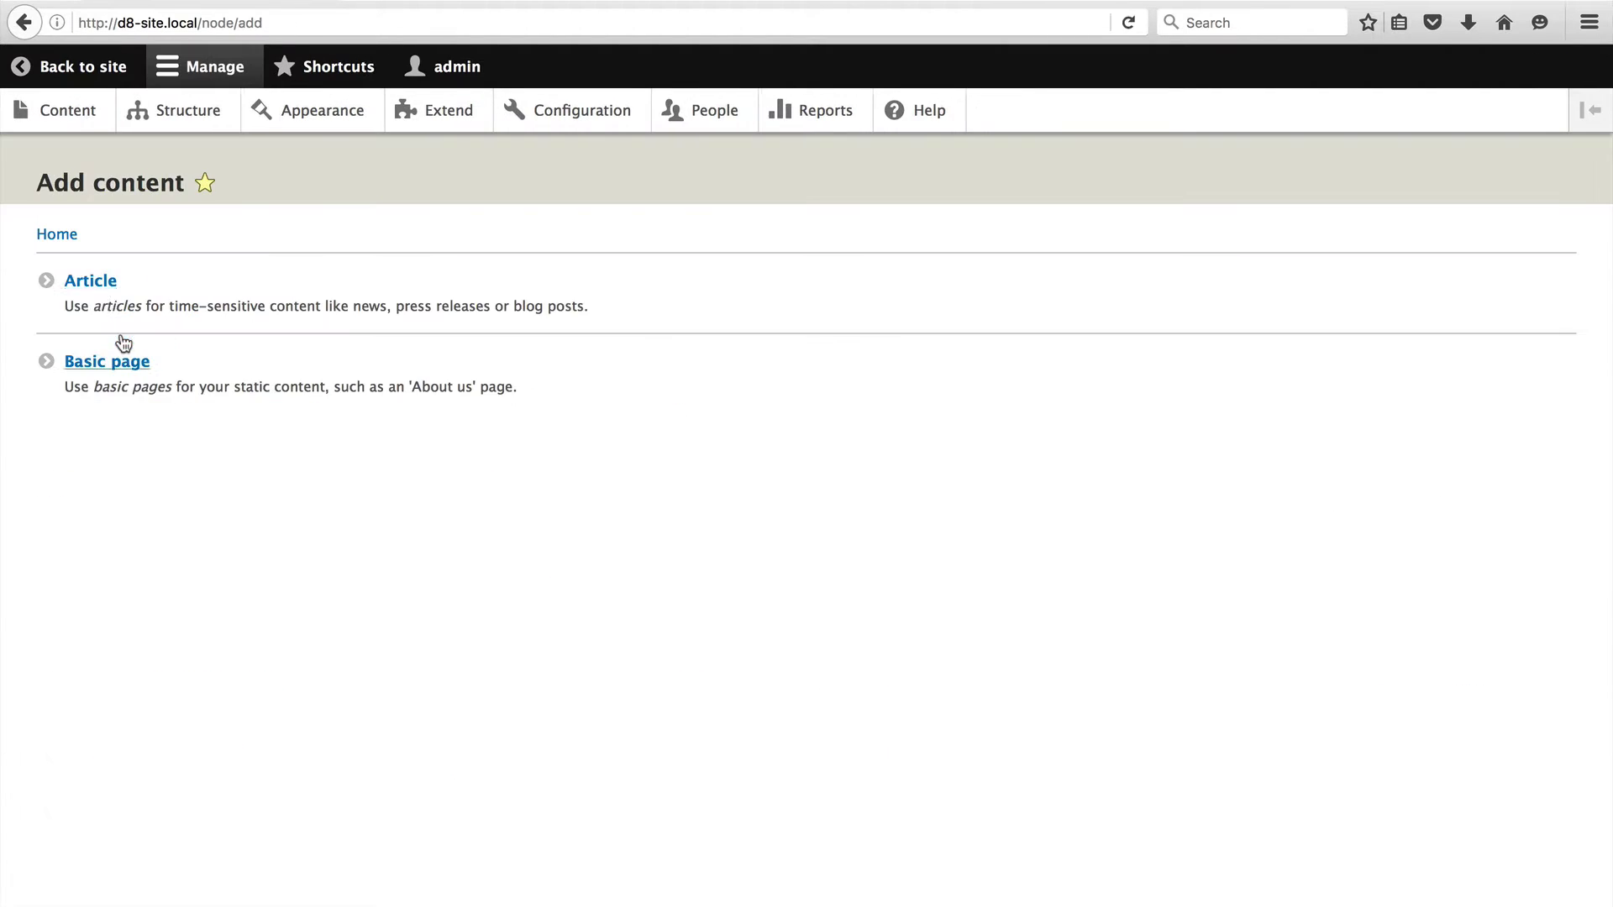
click(92, 283)
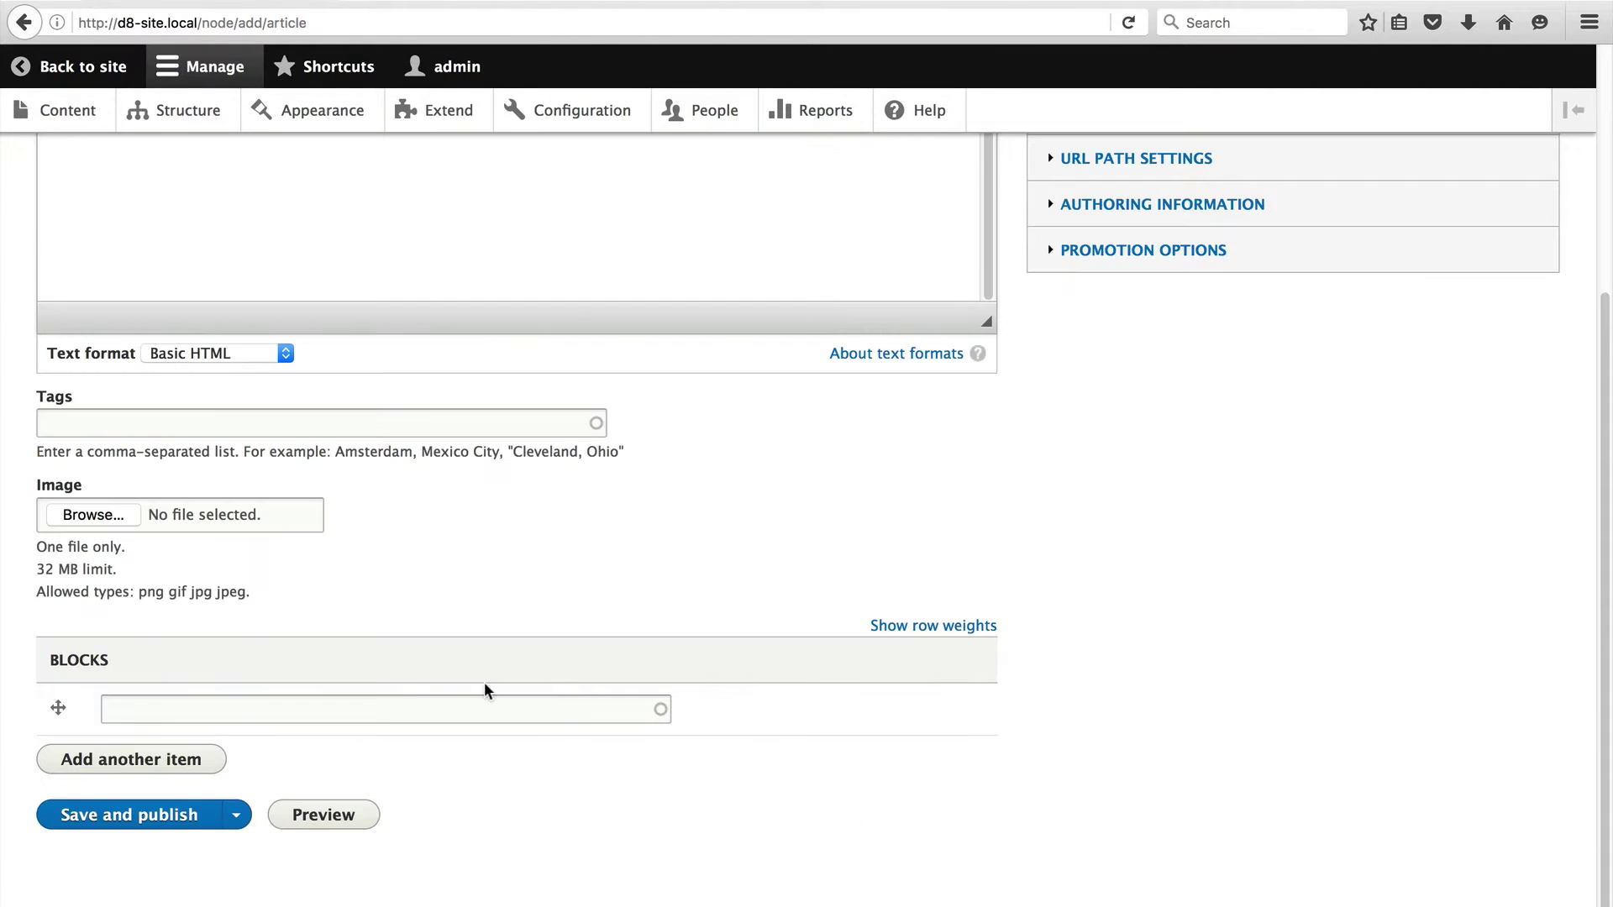
click(382, 711)
text(new CTA)
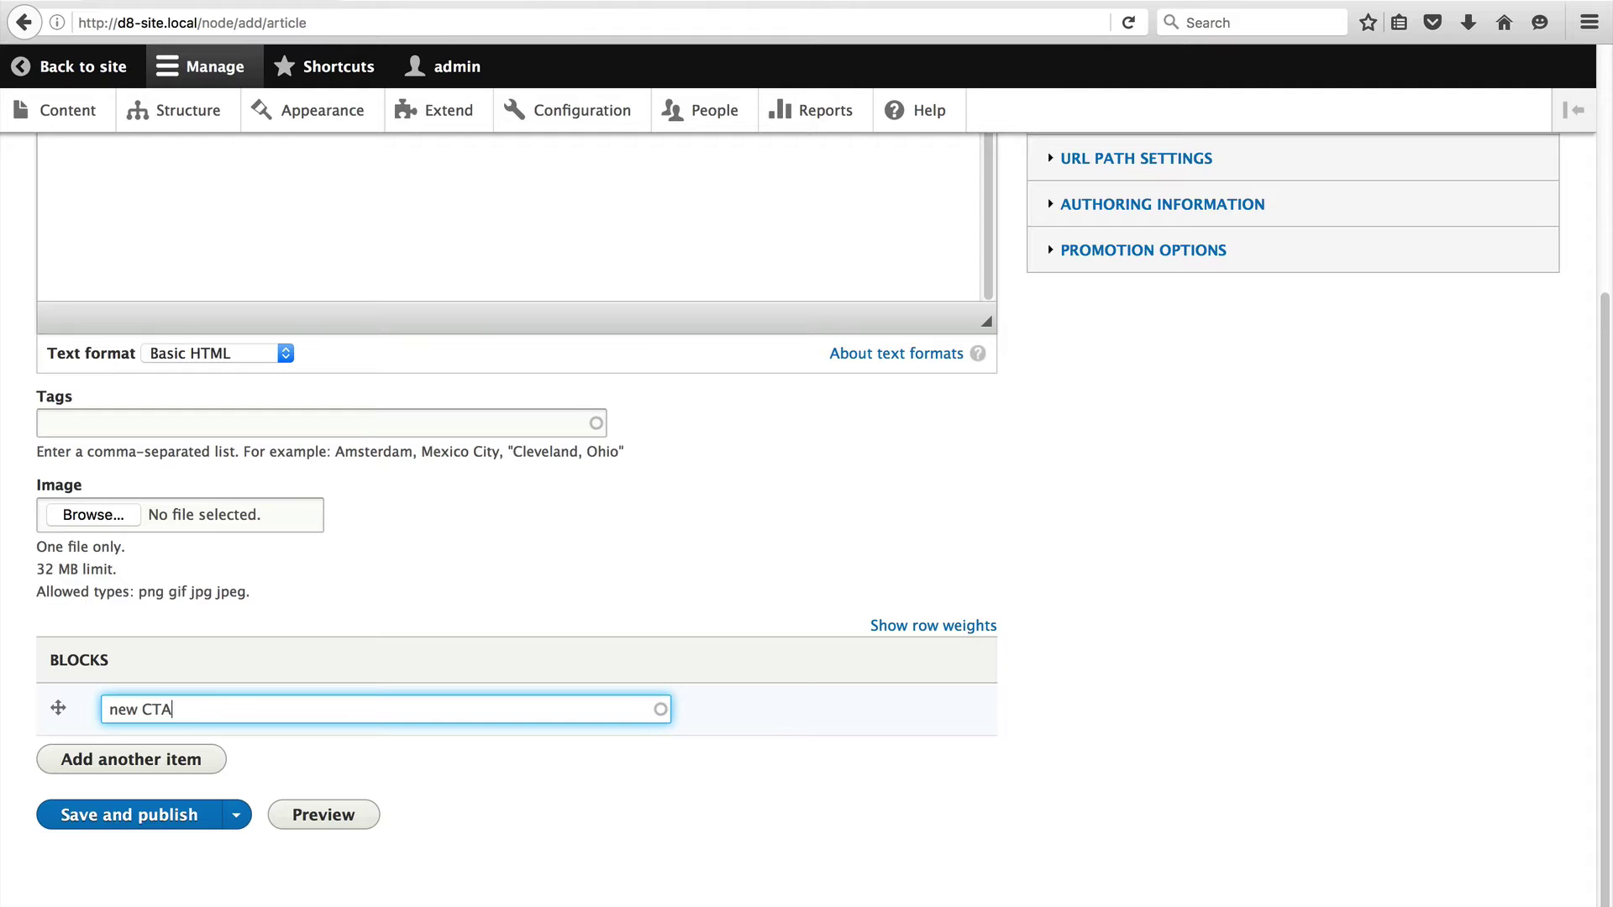
drag(173, 710, 106, 709)
key(BackSpace)
text(brand new CTA block)
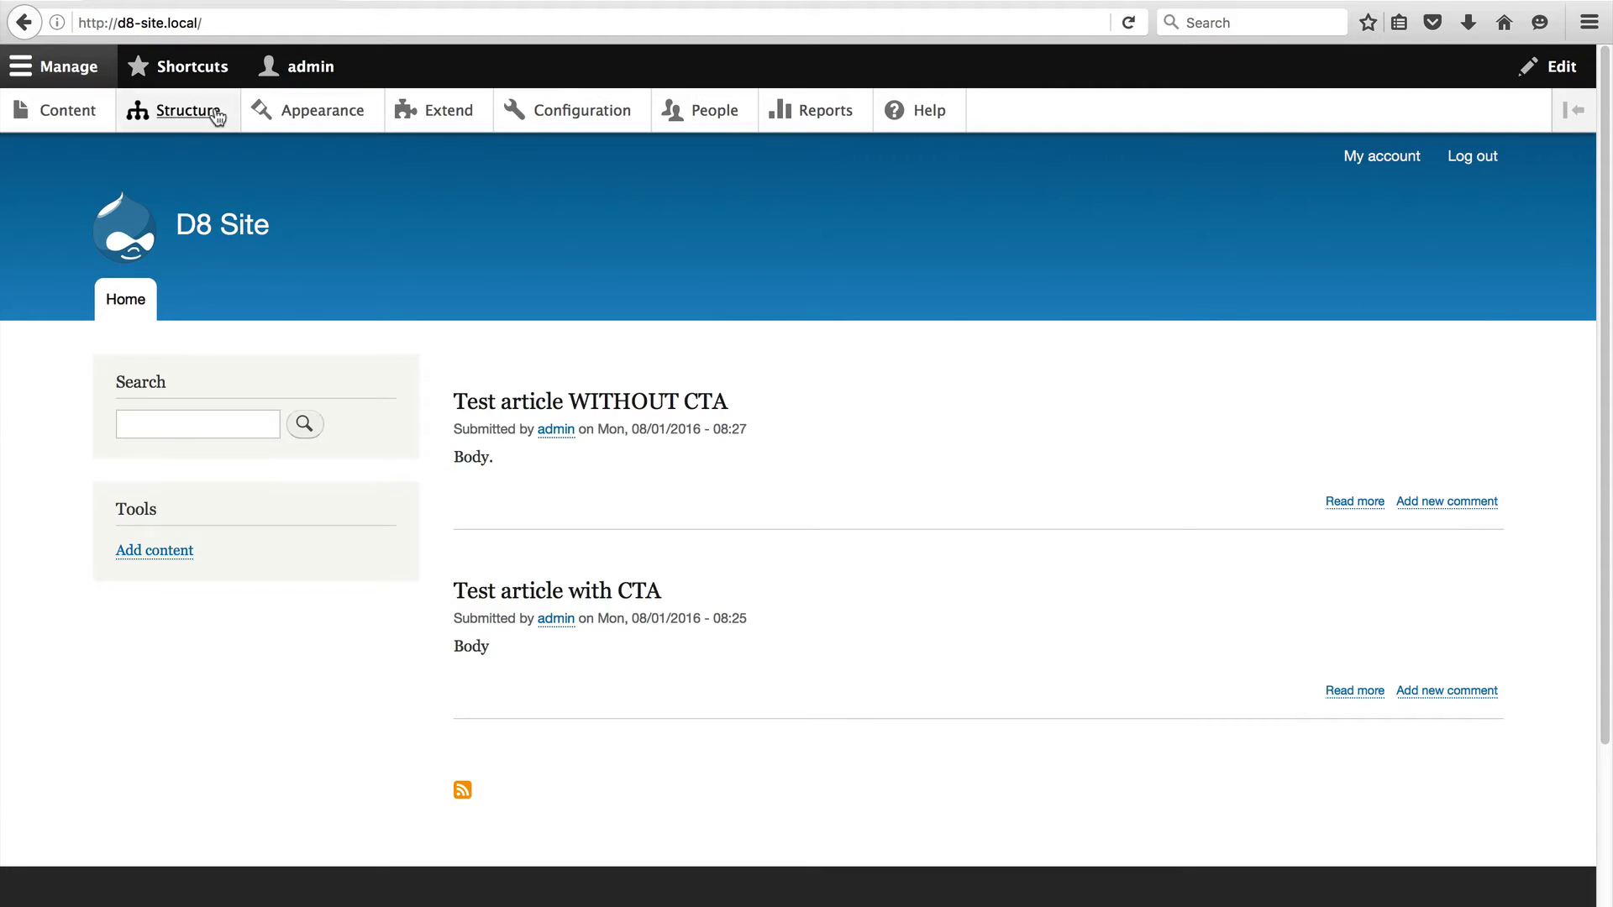
Enable 'Create referenced entities if they don't already exist' on the Article Blocks field and save
click(188, 110)
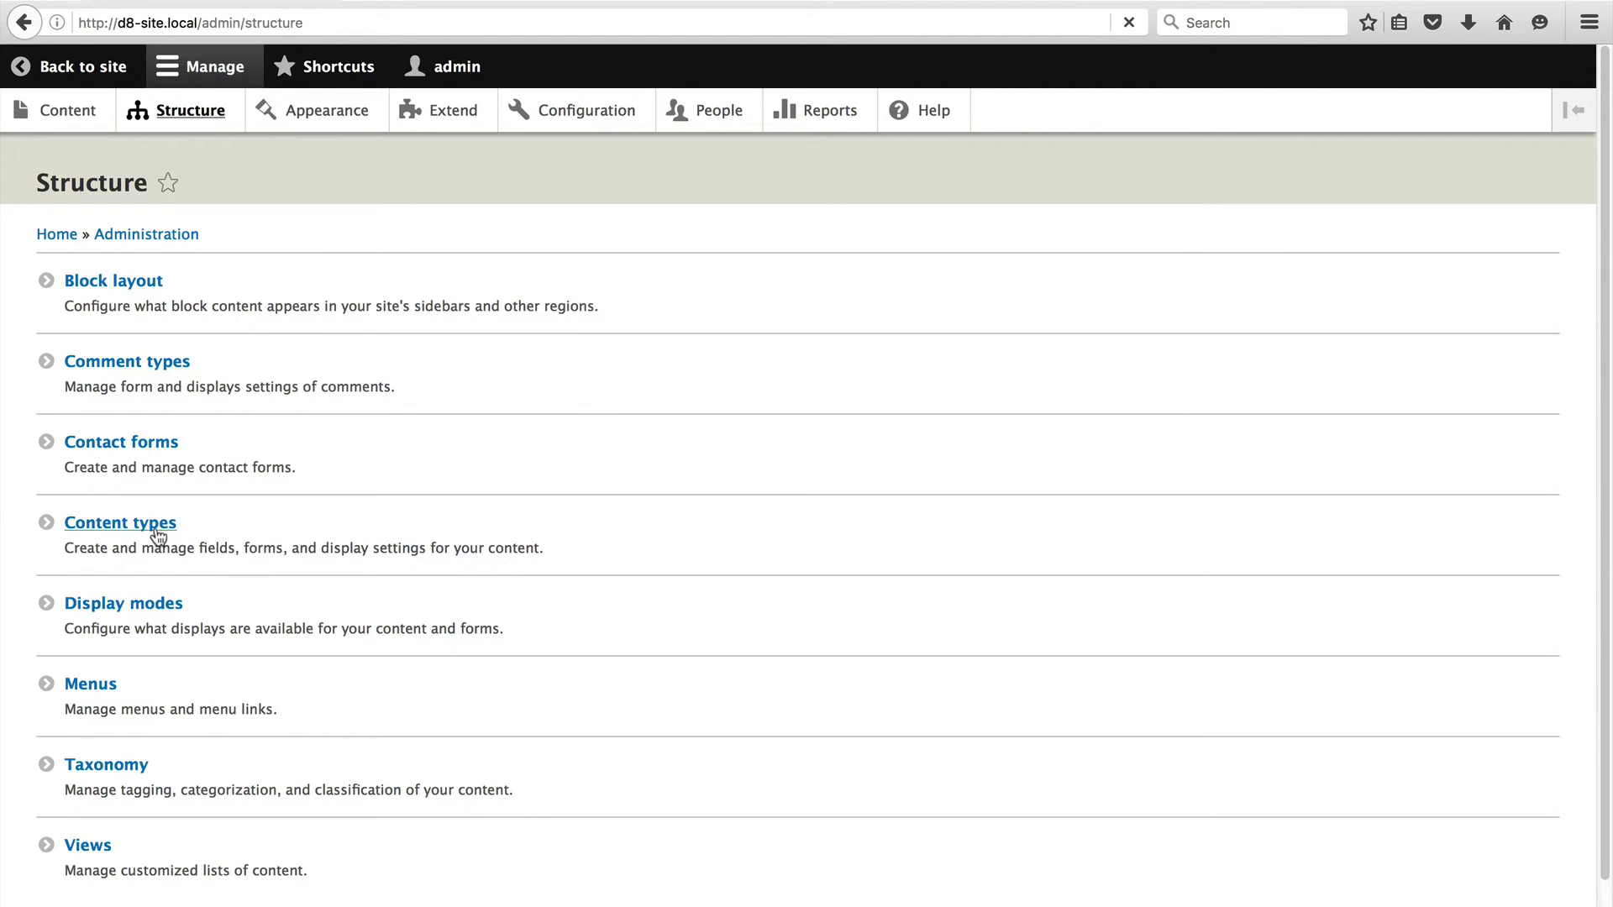
click(158, 527)
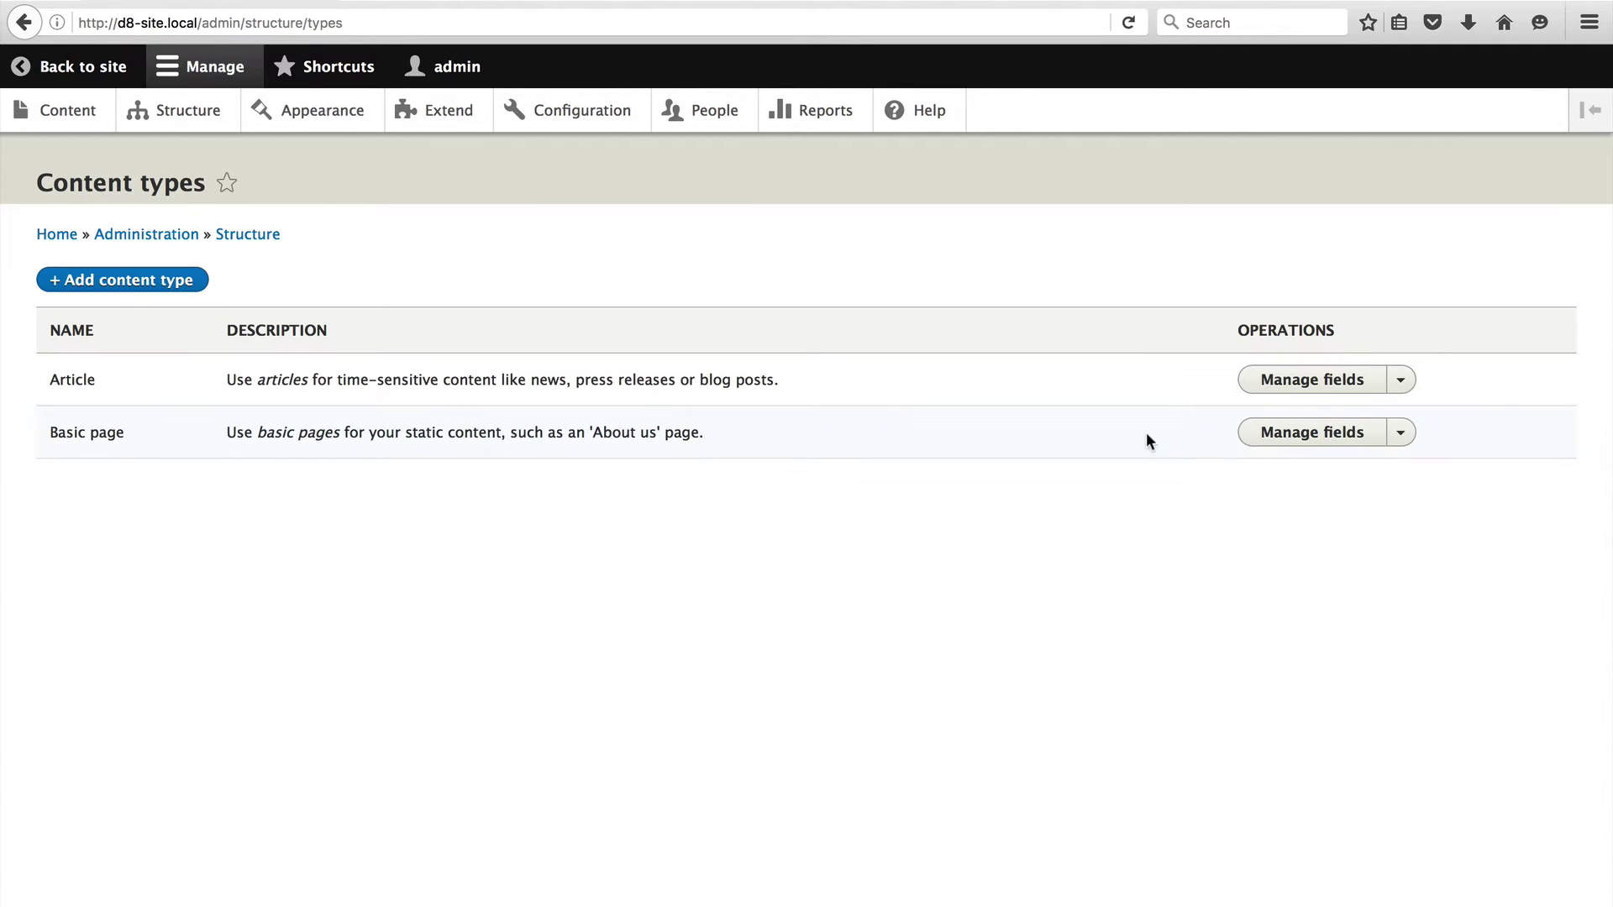
click(1299, 383)
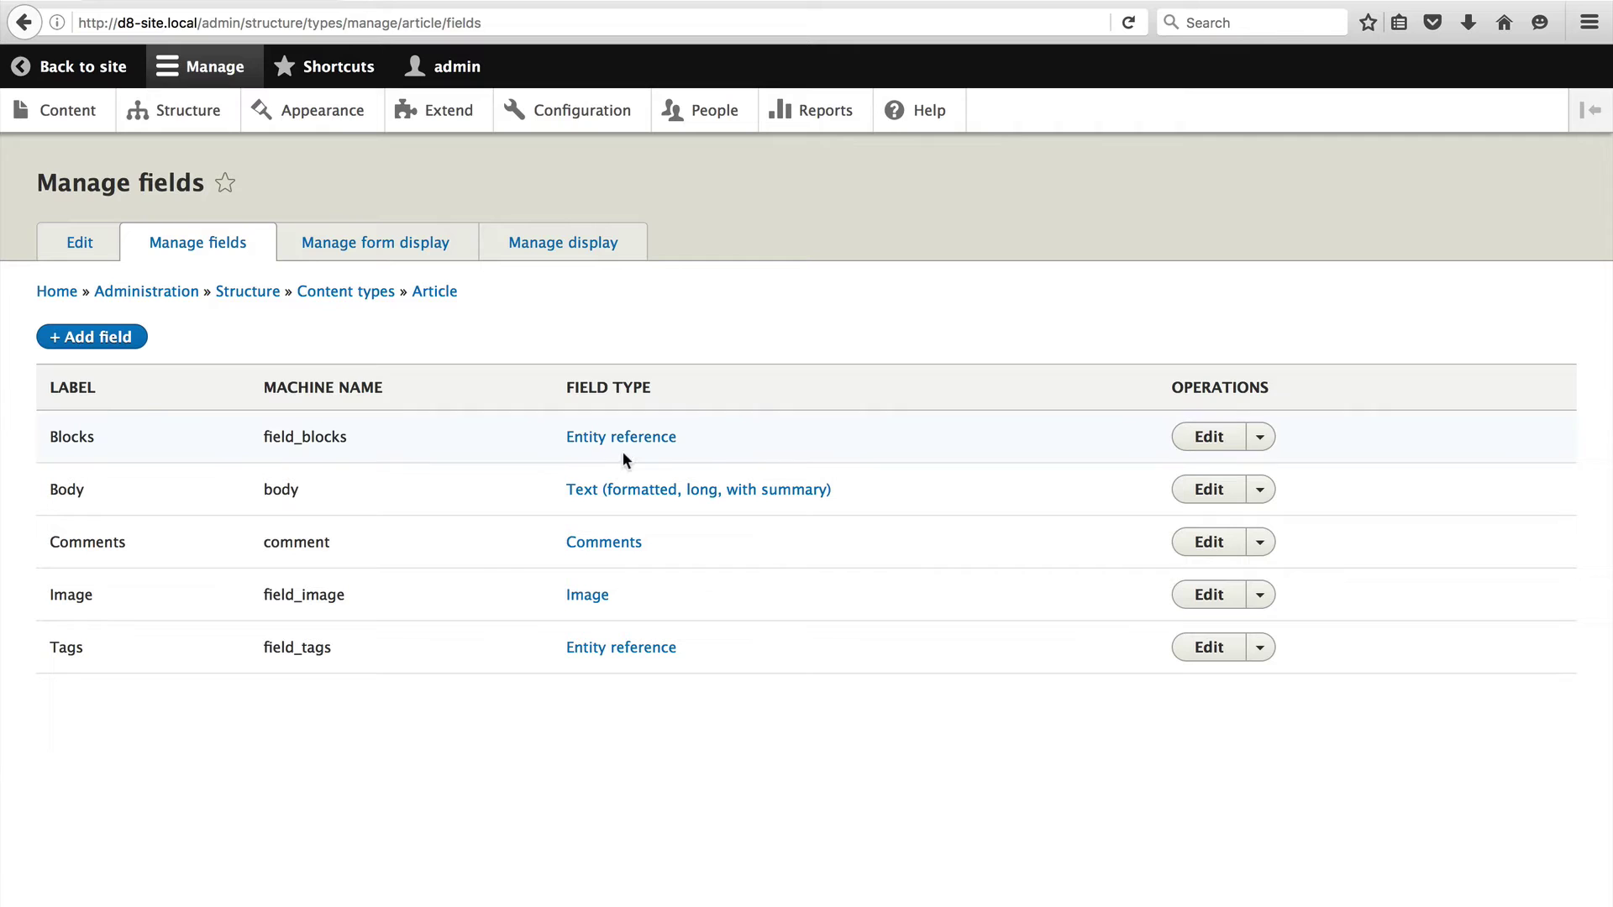
click(1213, 442)
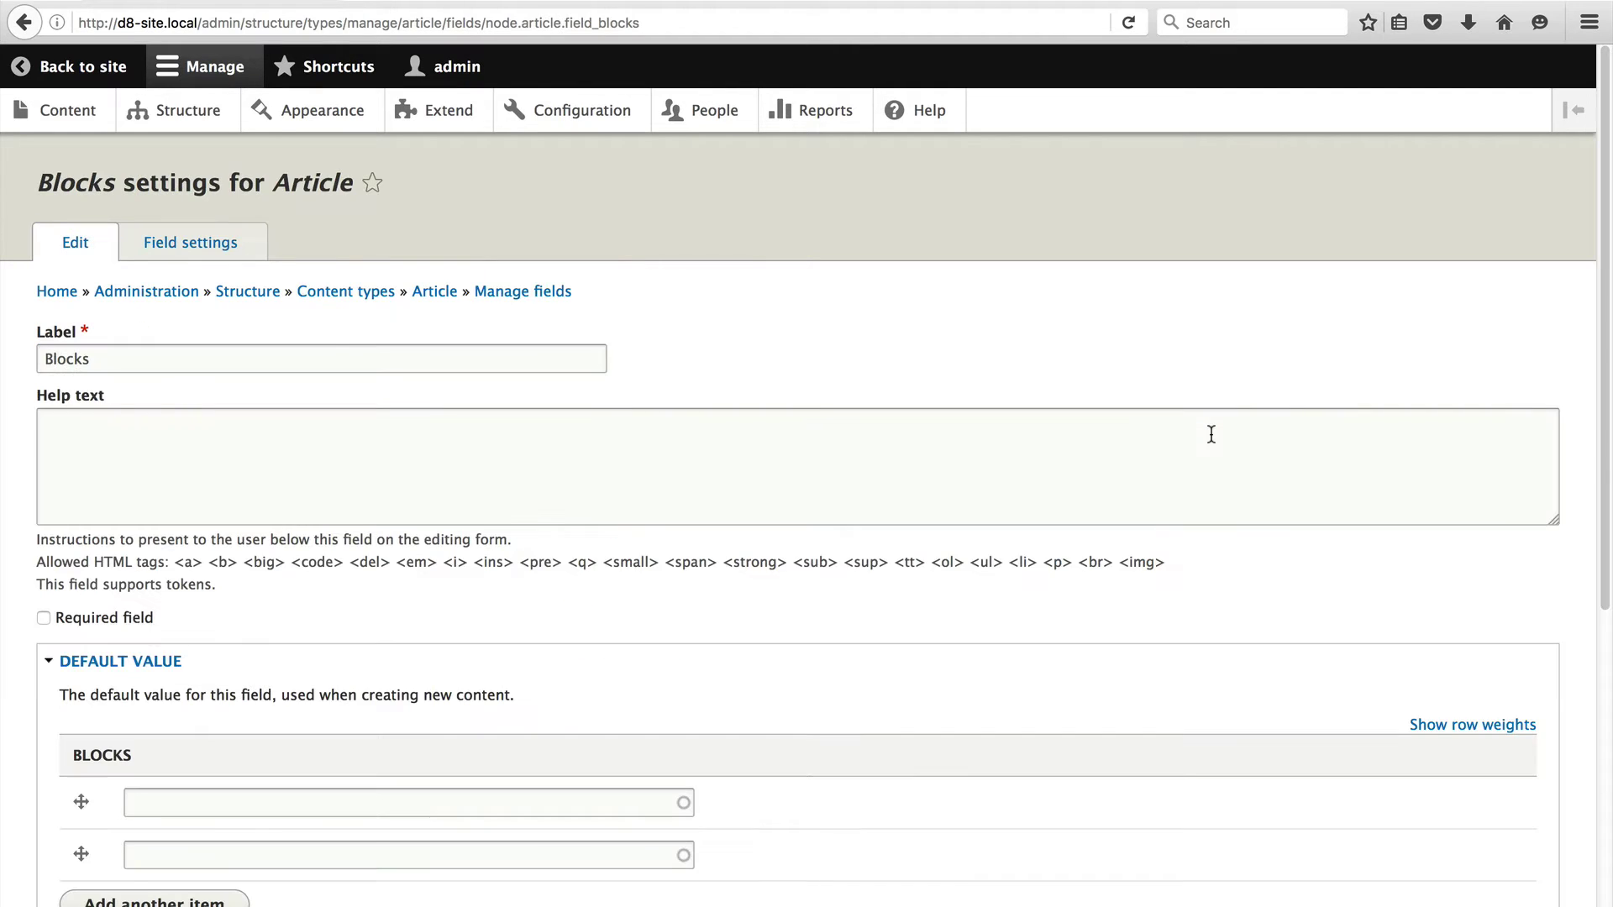
scroll(531, 584, down, 5)
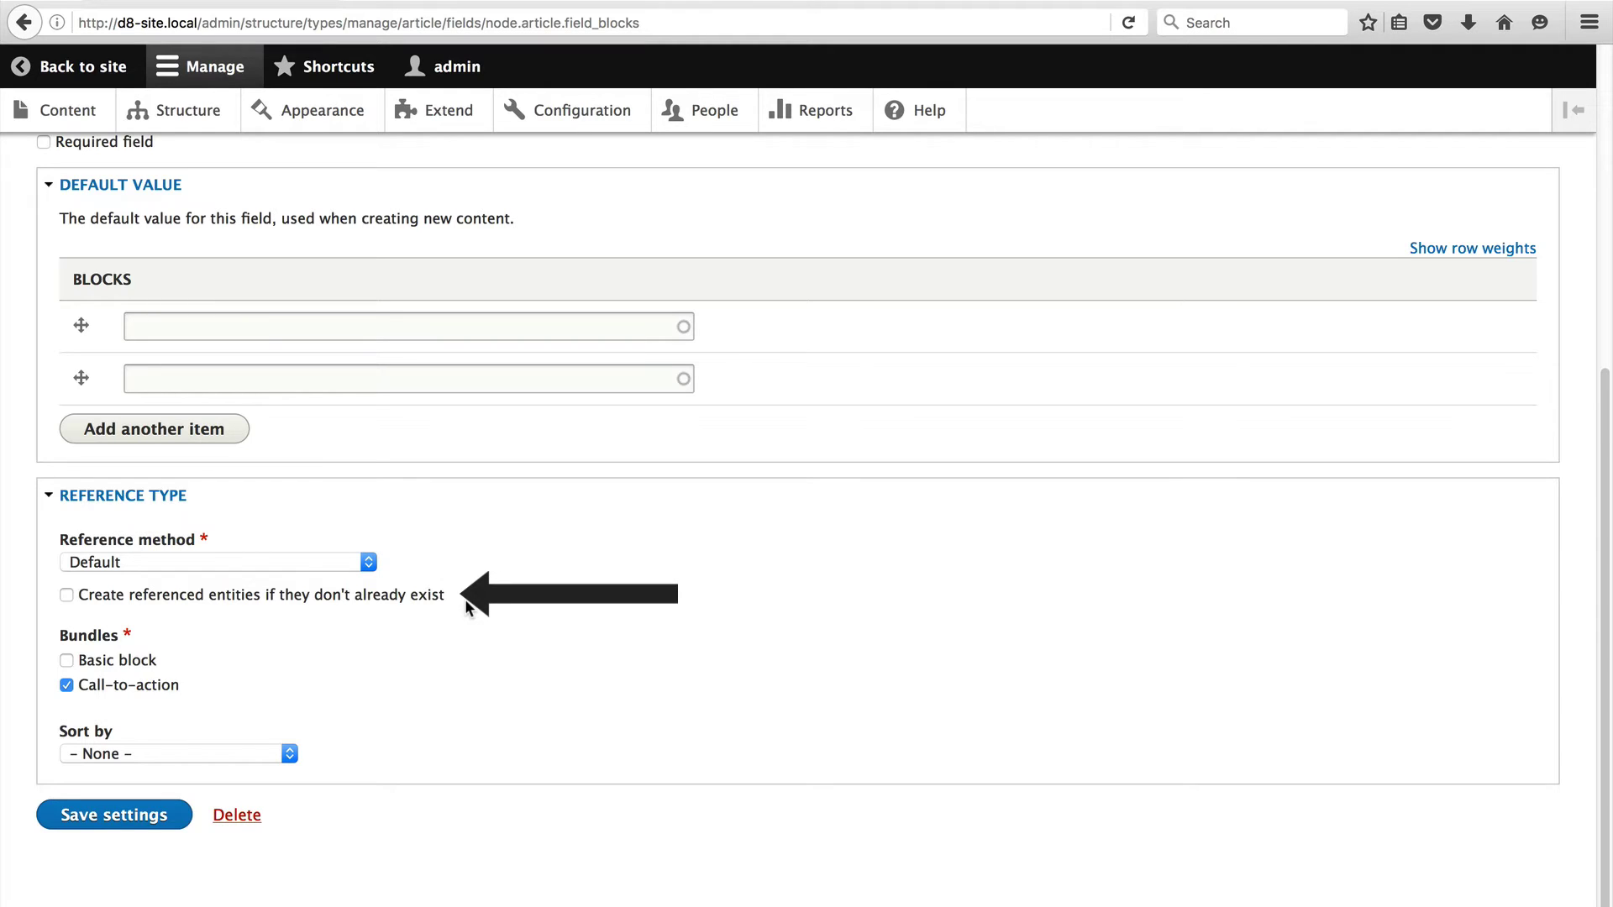
click(202, 599)
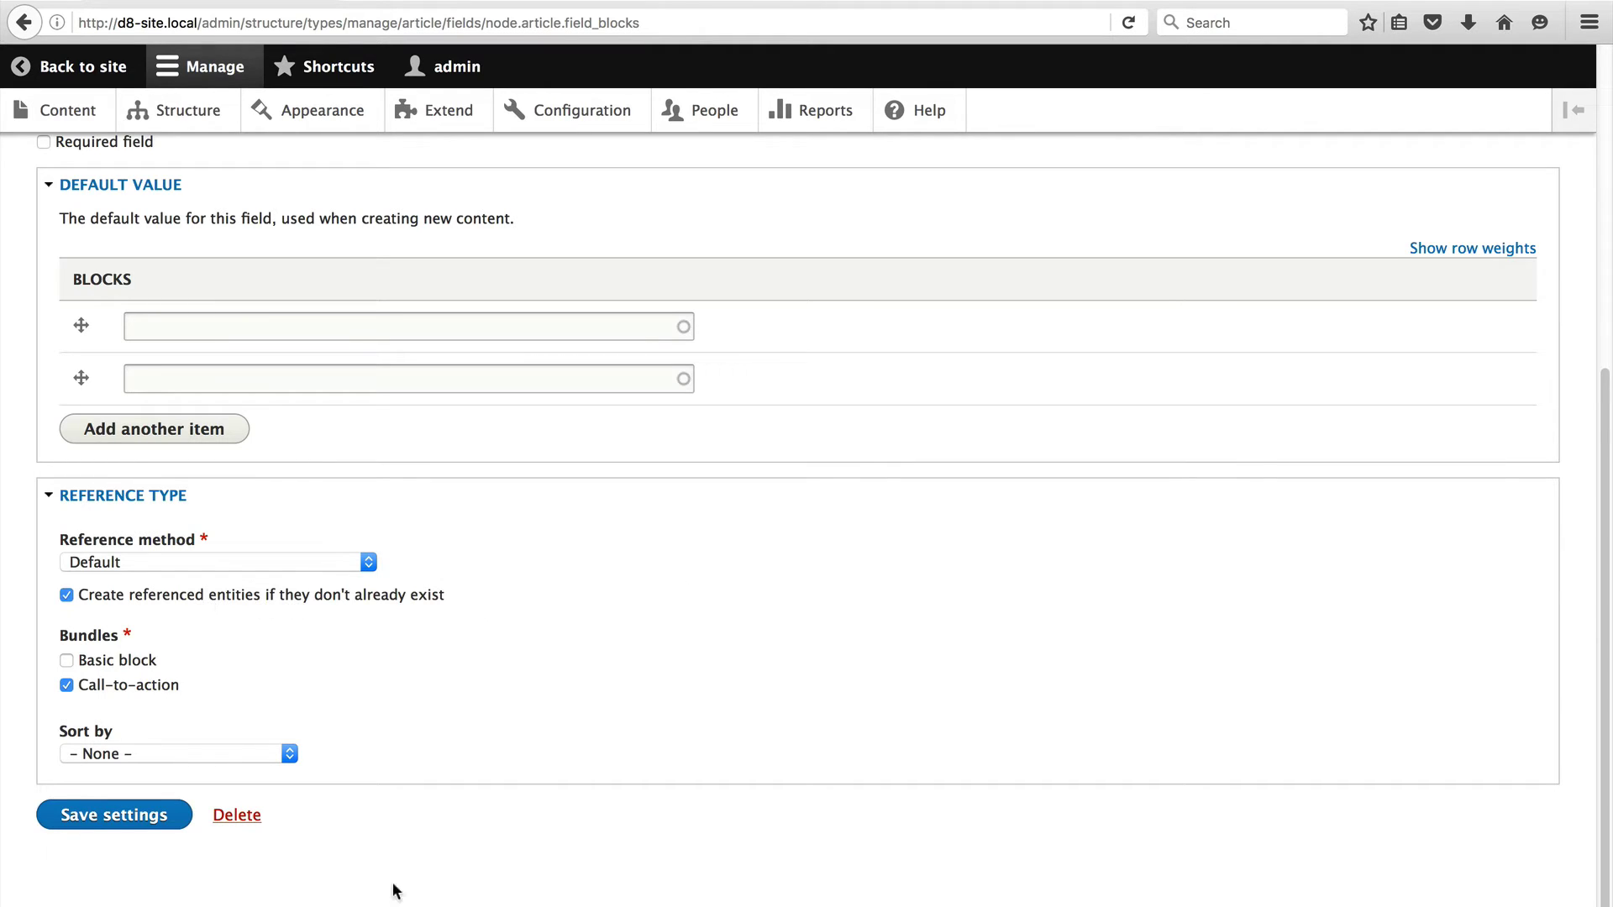
click(126, 825)
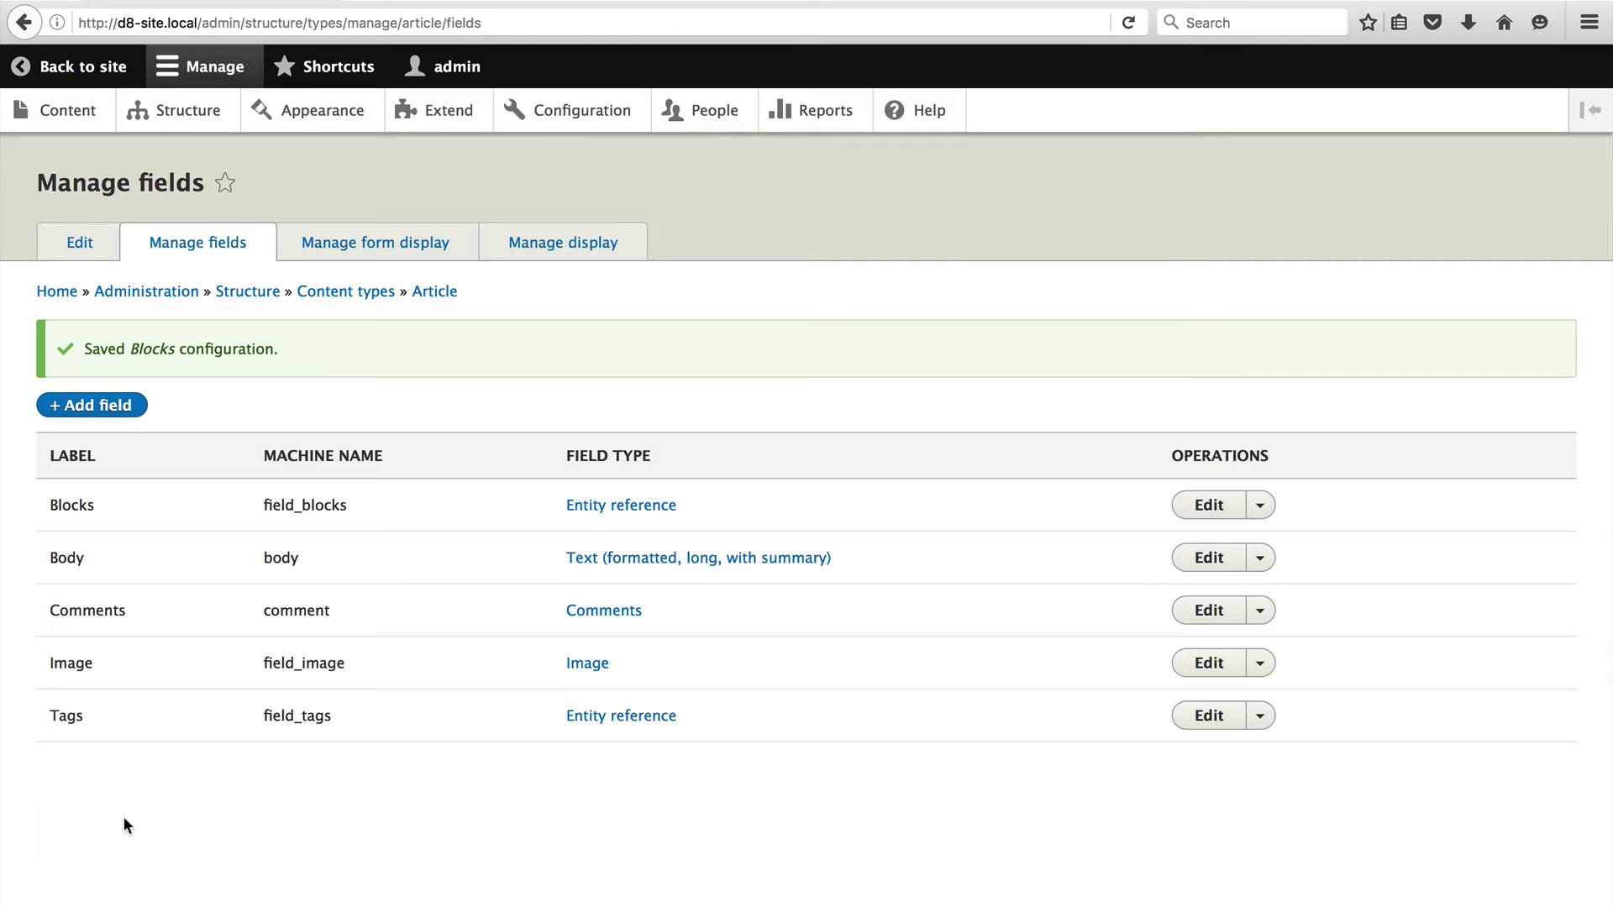
Add 'Drupal 10' as the second Blocks entry of 'Test article with CTA' and save it published
click(46, 112)
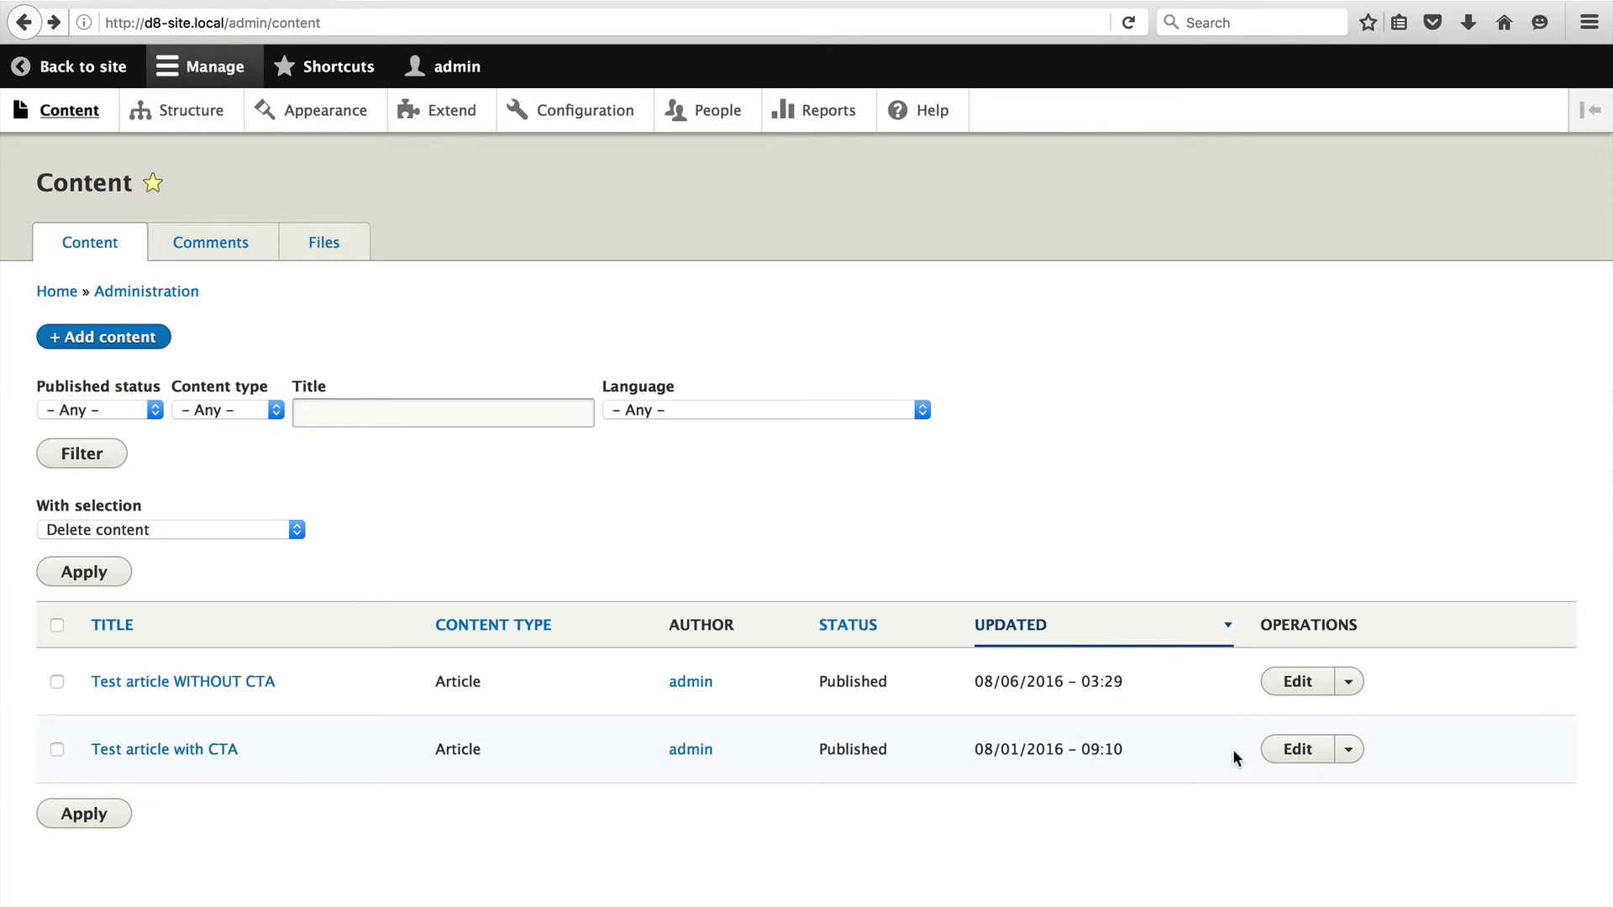
click(1298, 752)
scroll(924, 778, down, 5)
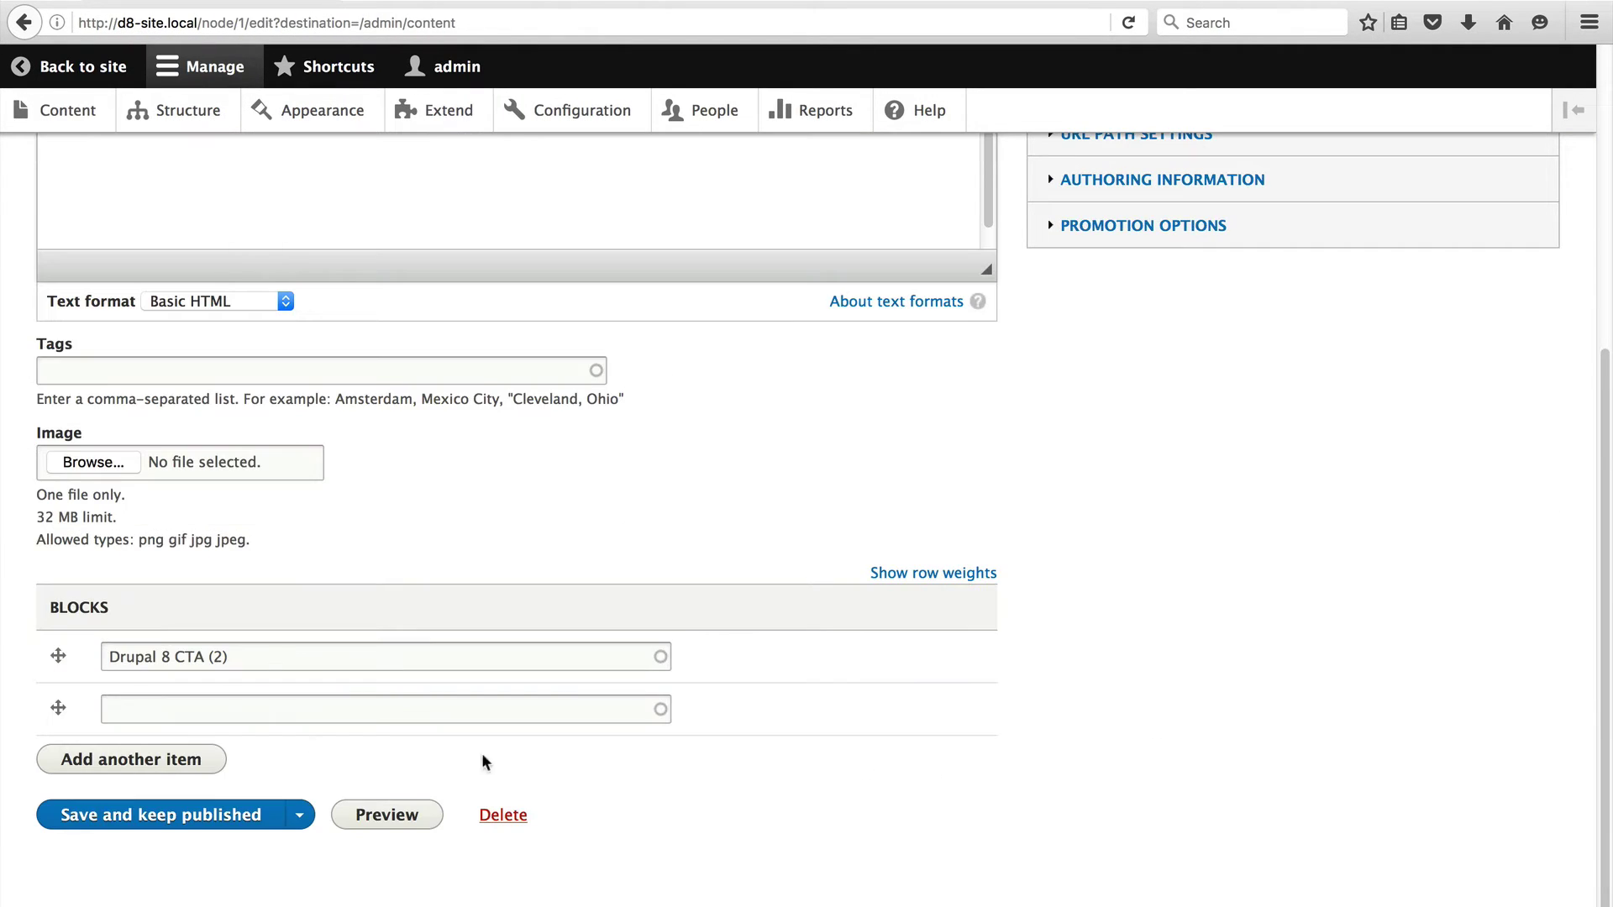
click(292, 711)
text(Drupal 10)
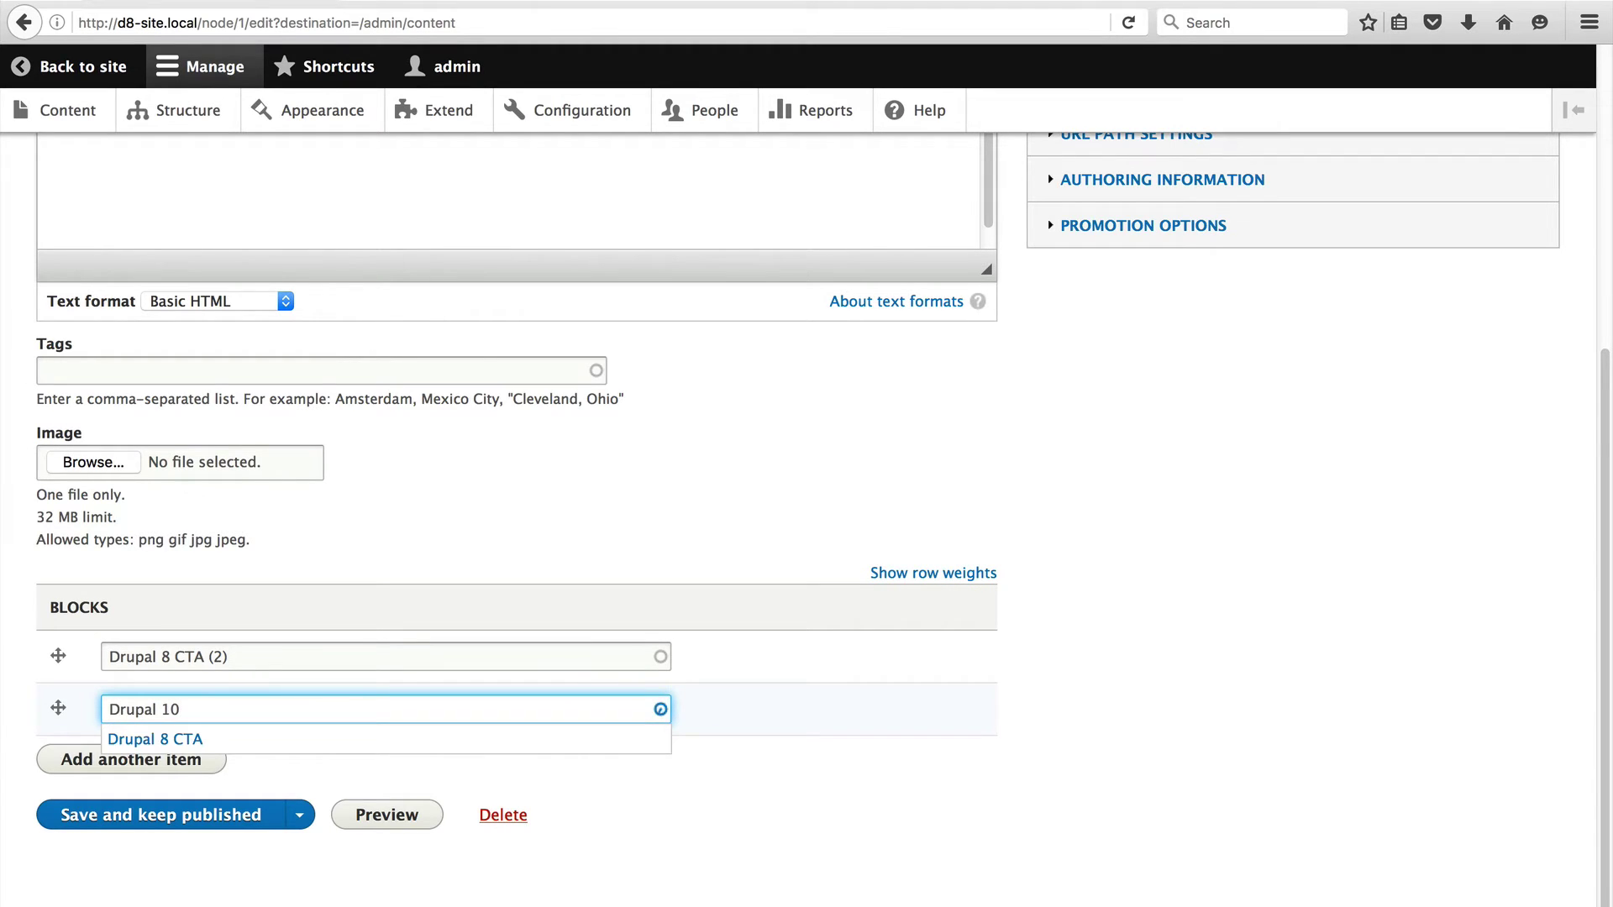
click(809, 705)
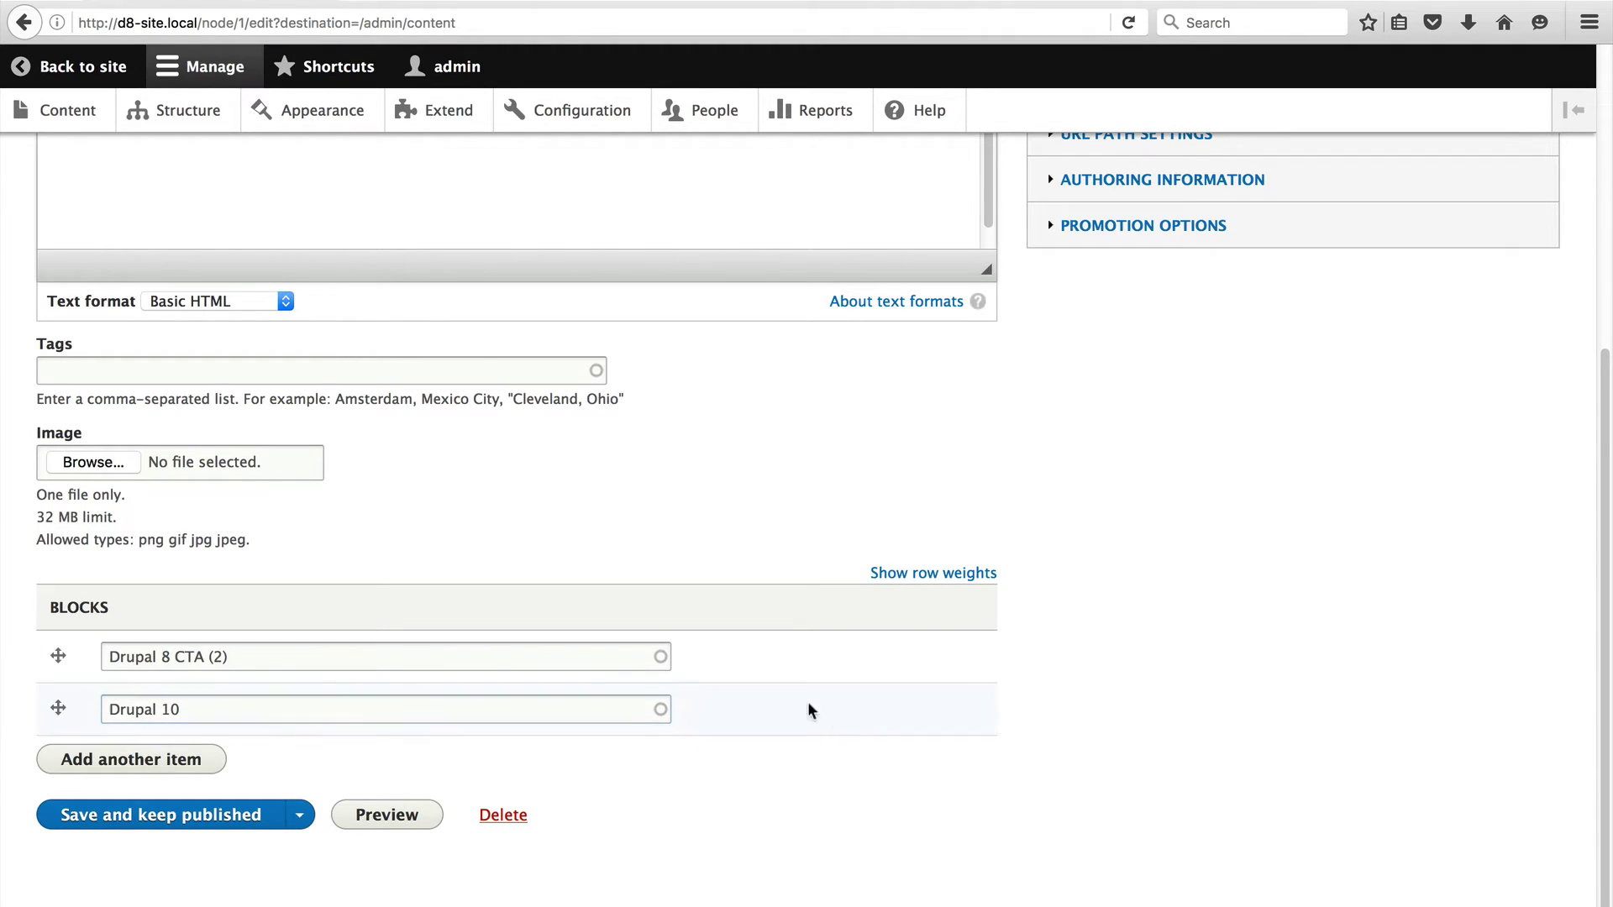
click(186, 821)
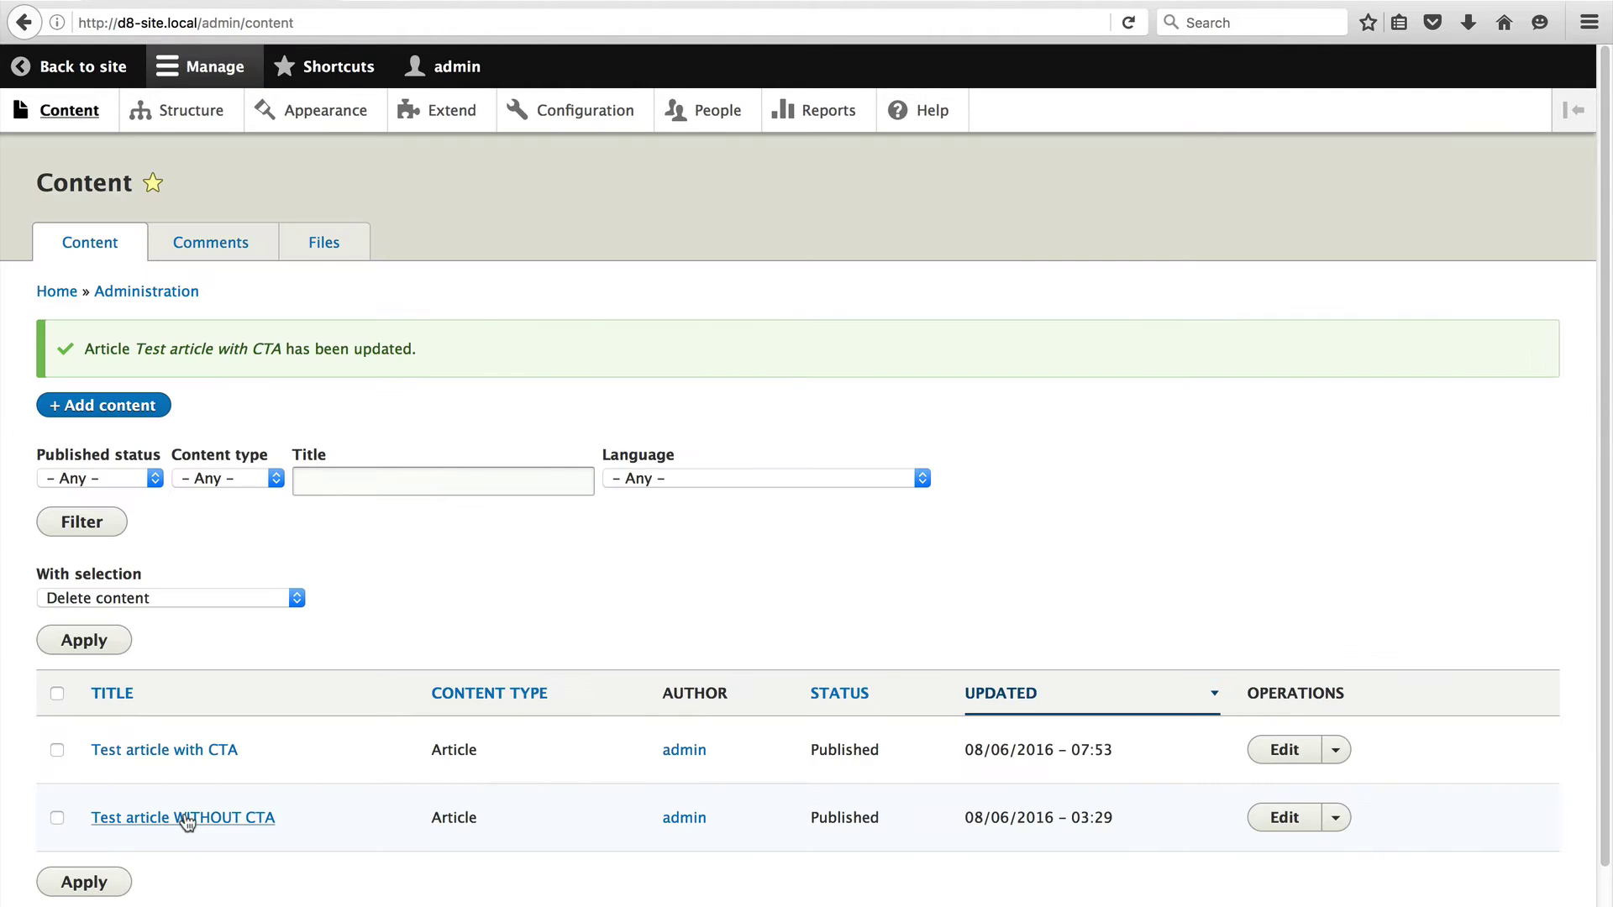
Edit the 'Drupal 10' block from the Custom block library and place the cursor in its Body
click(180, 118)
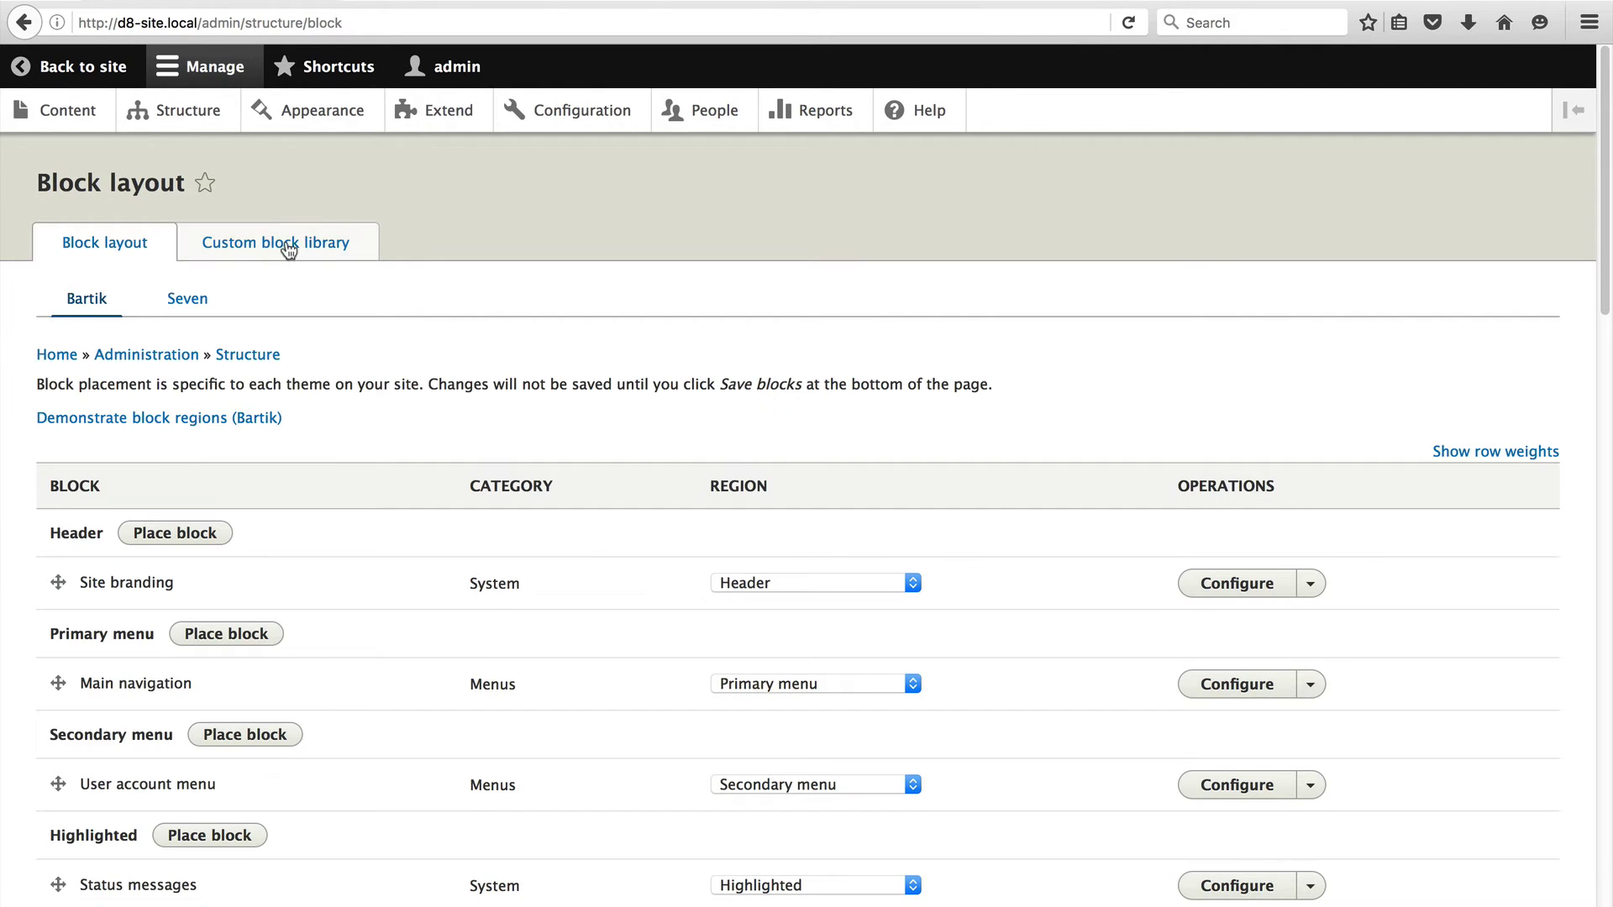
click(287, 250)
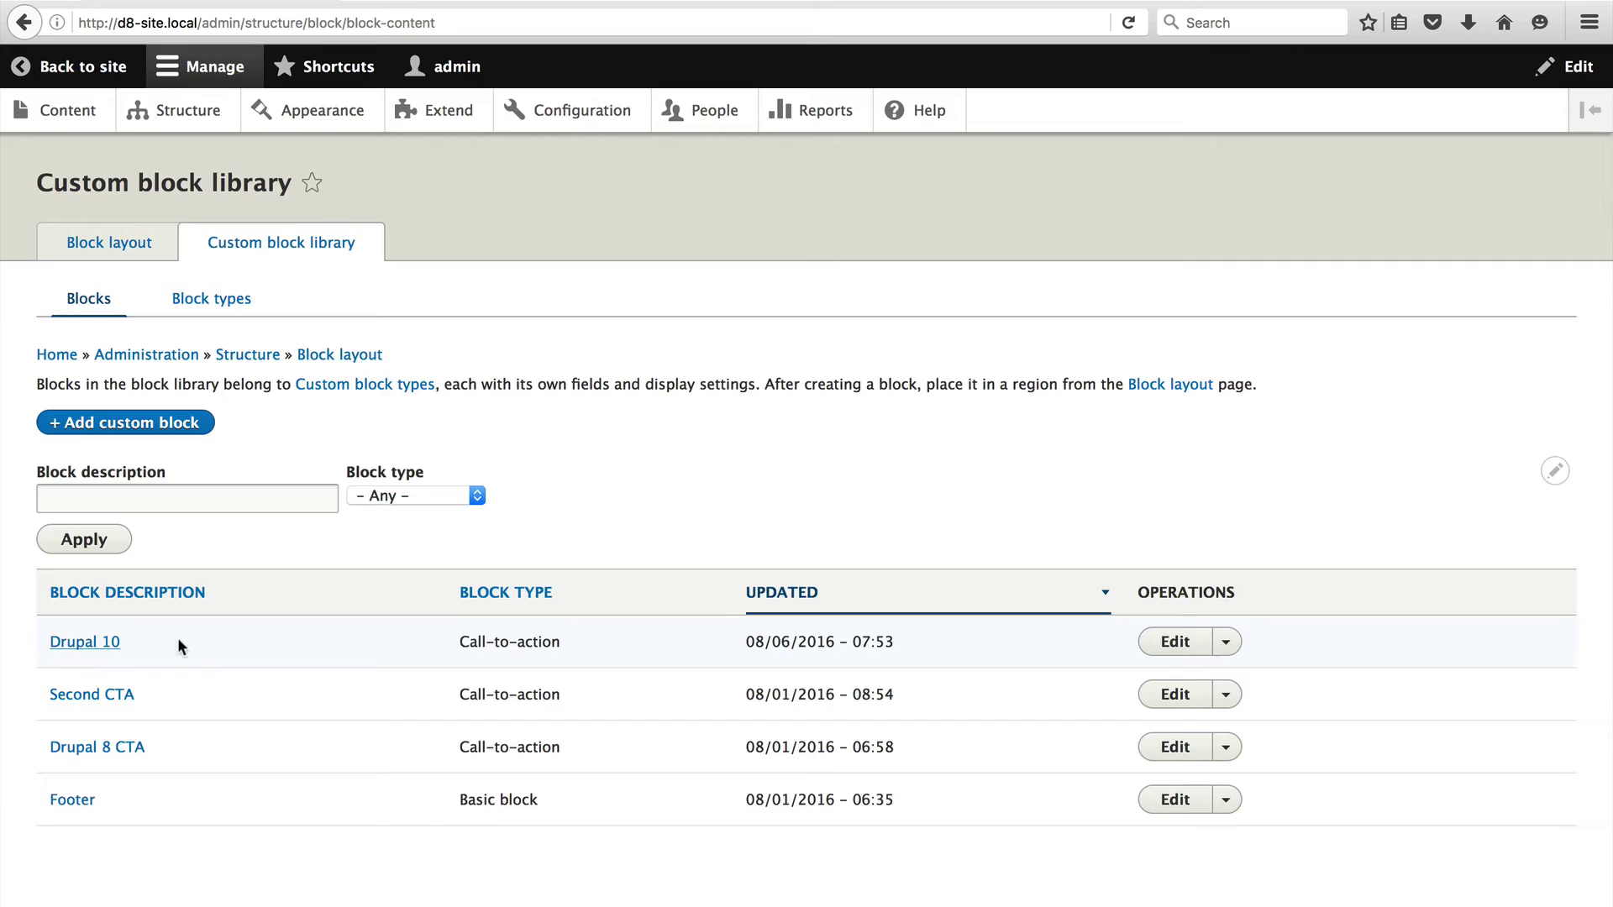
click(1158, 643)
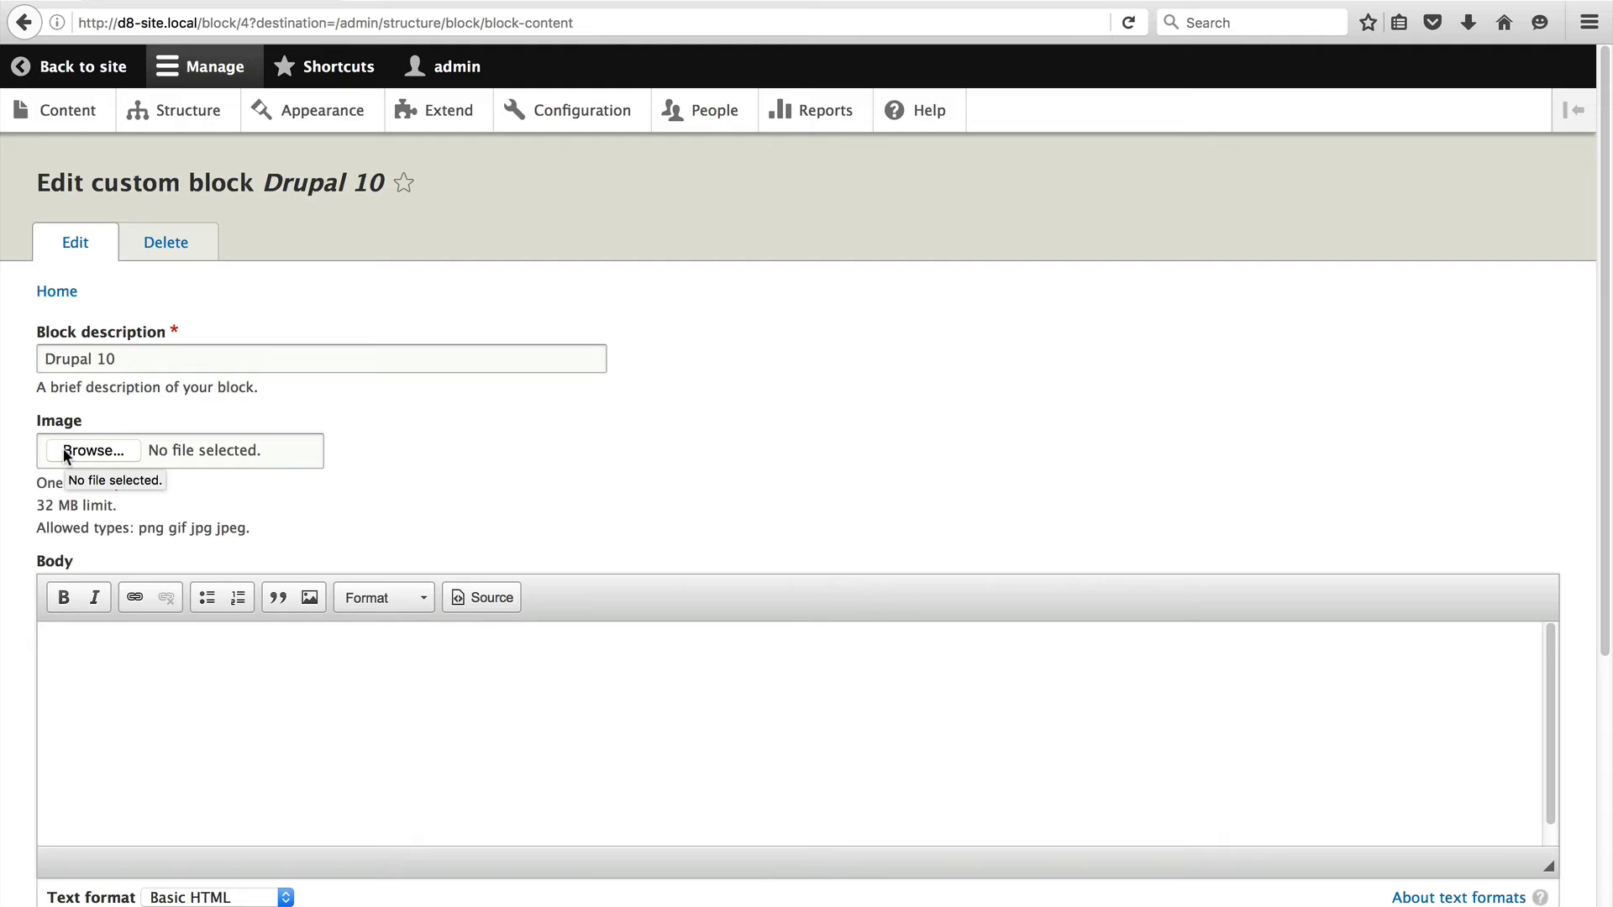
click(186, 707)
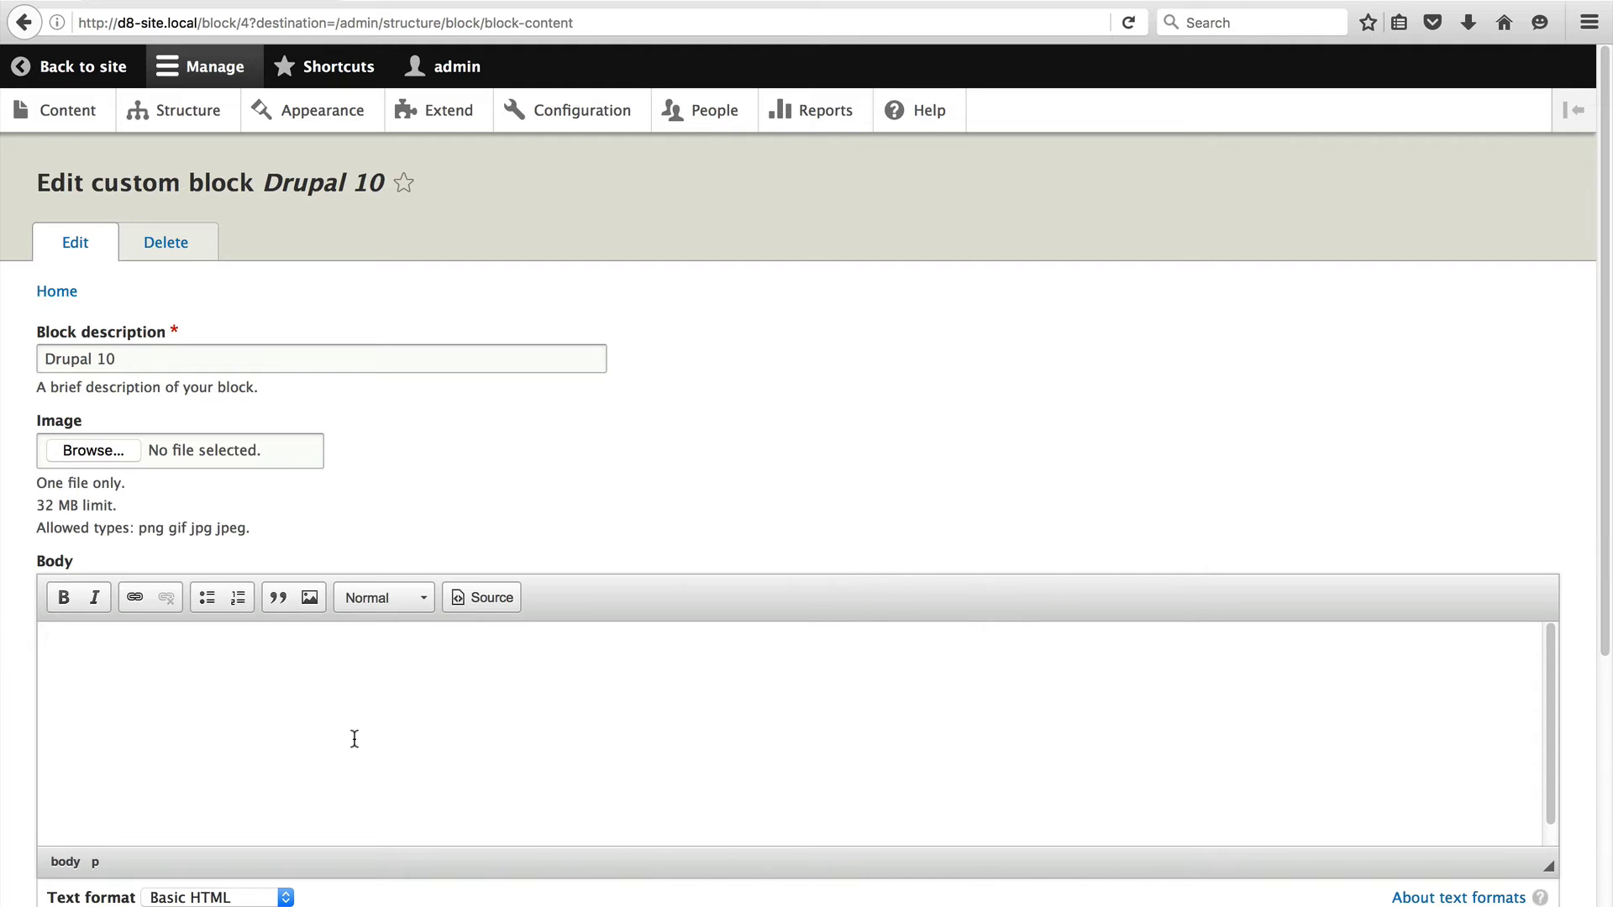
scroll(362, 734, down, 1)
scroll(369, 691, up, 1)
Run 'drupal module:download inline_entity_form --latest' in Terminal, accepting the modules/contrib path
key(super+Tab)
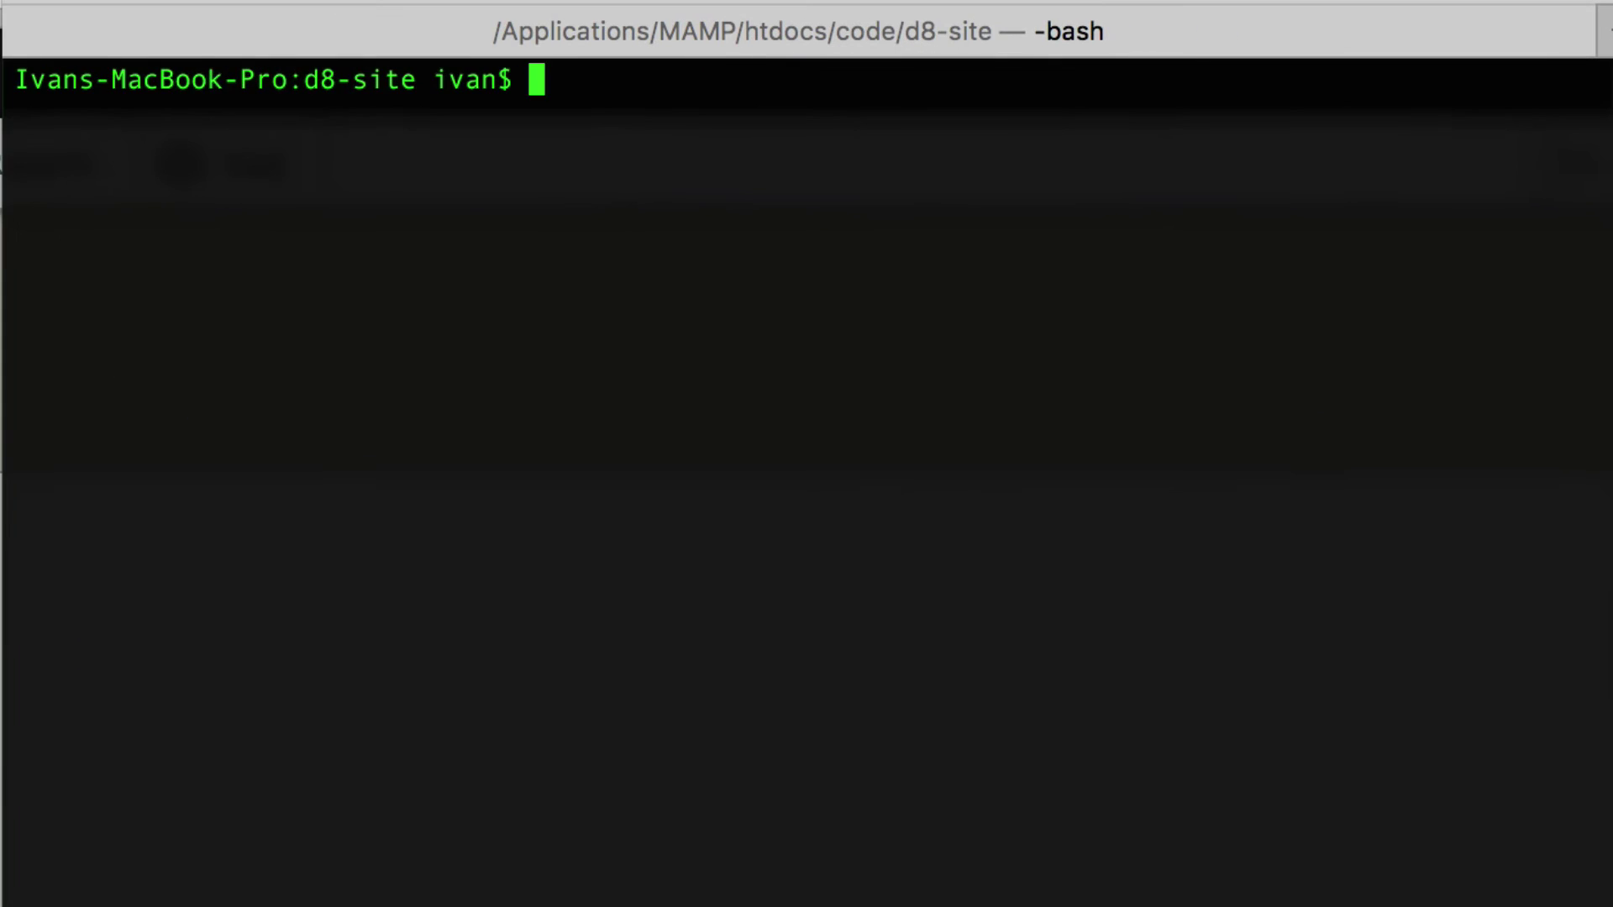
text(drupal)
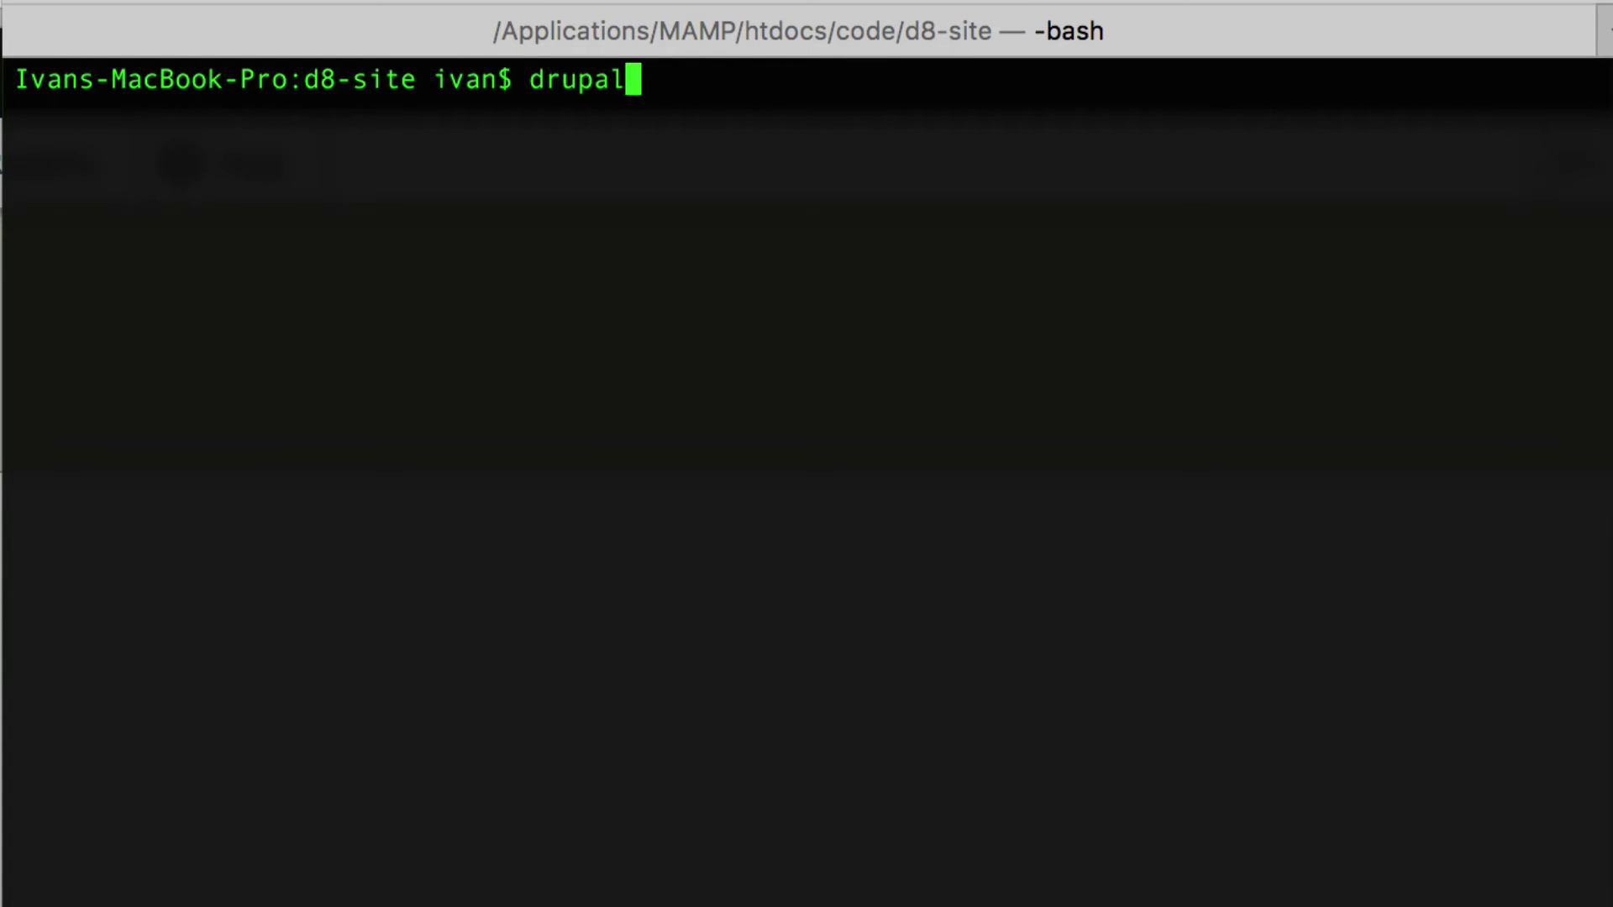
text(module:)
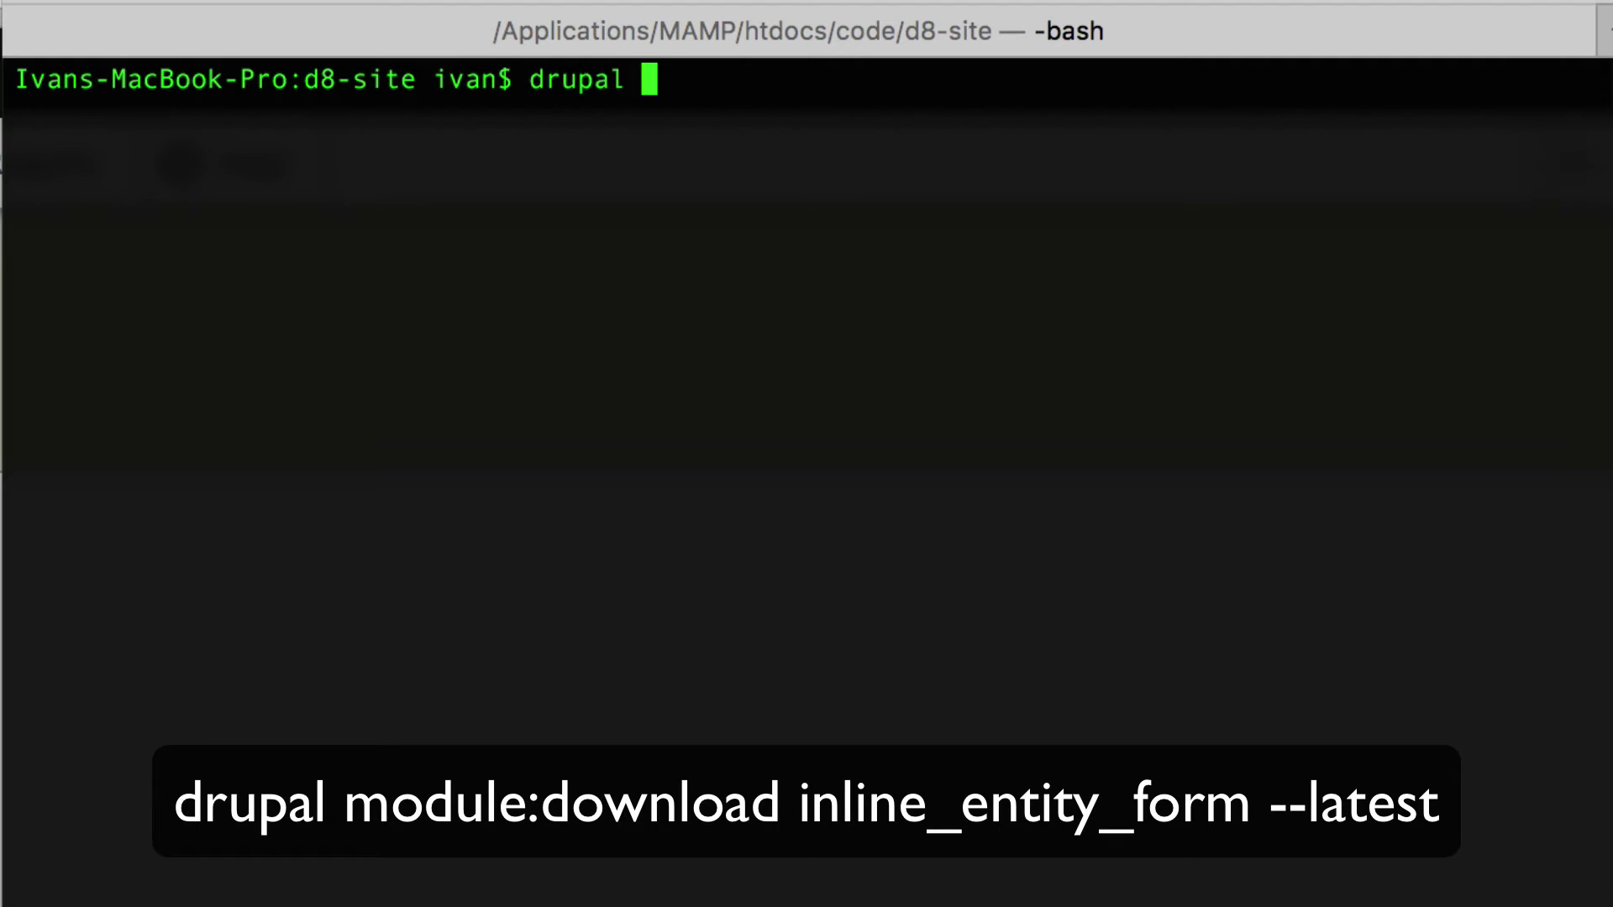
text(downl)
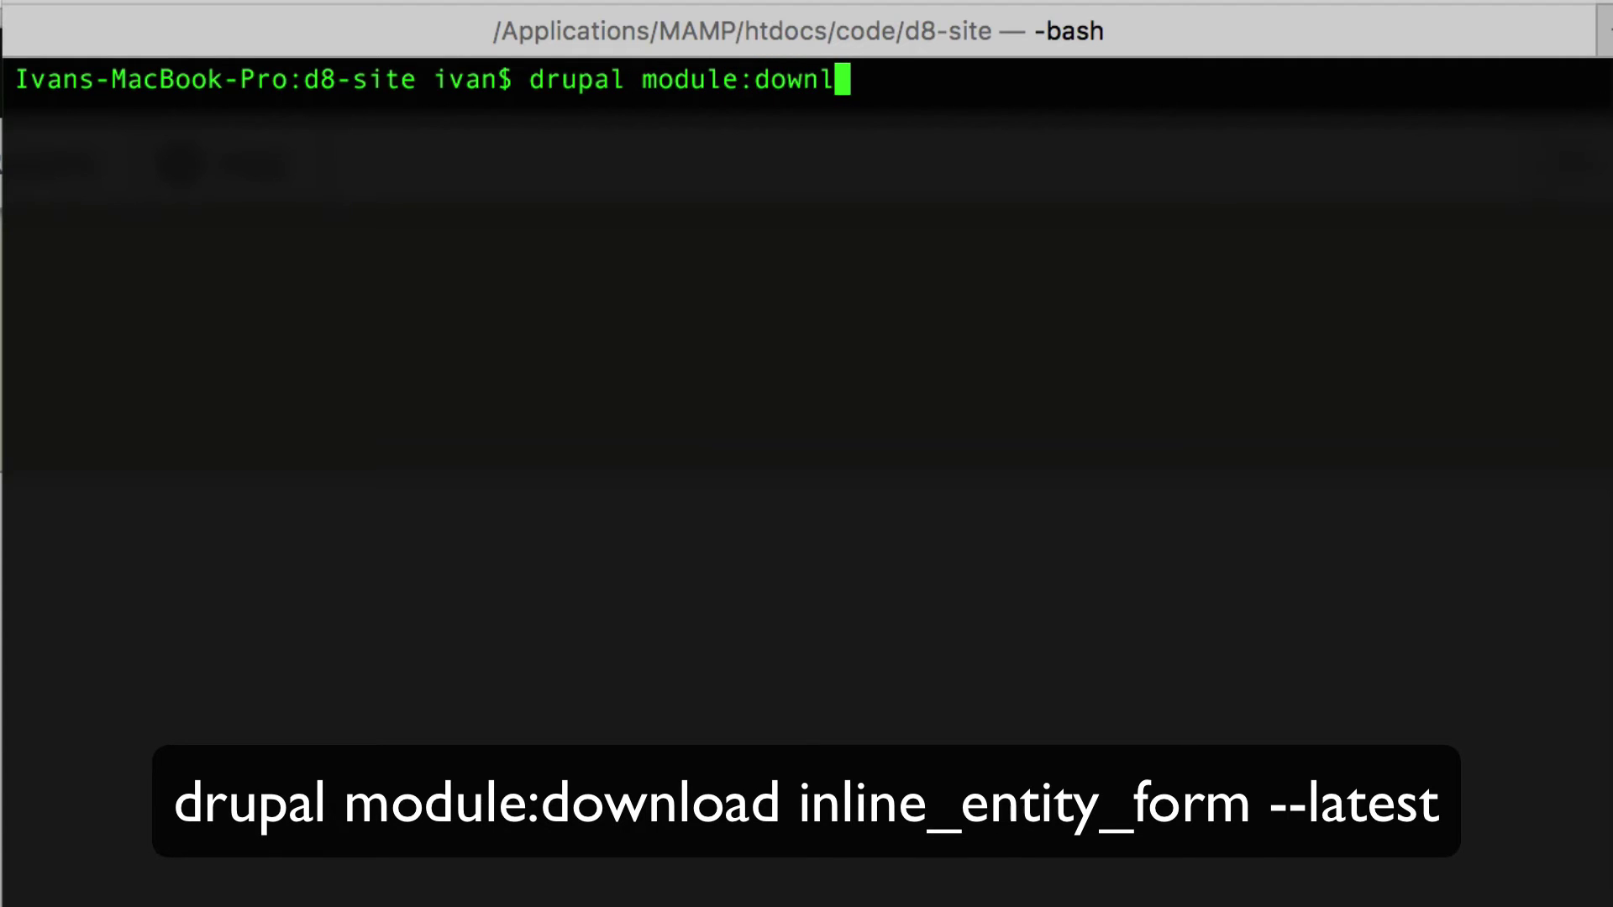
text(oad line_)
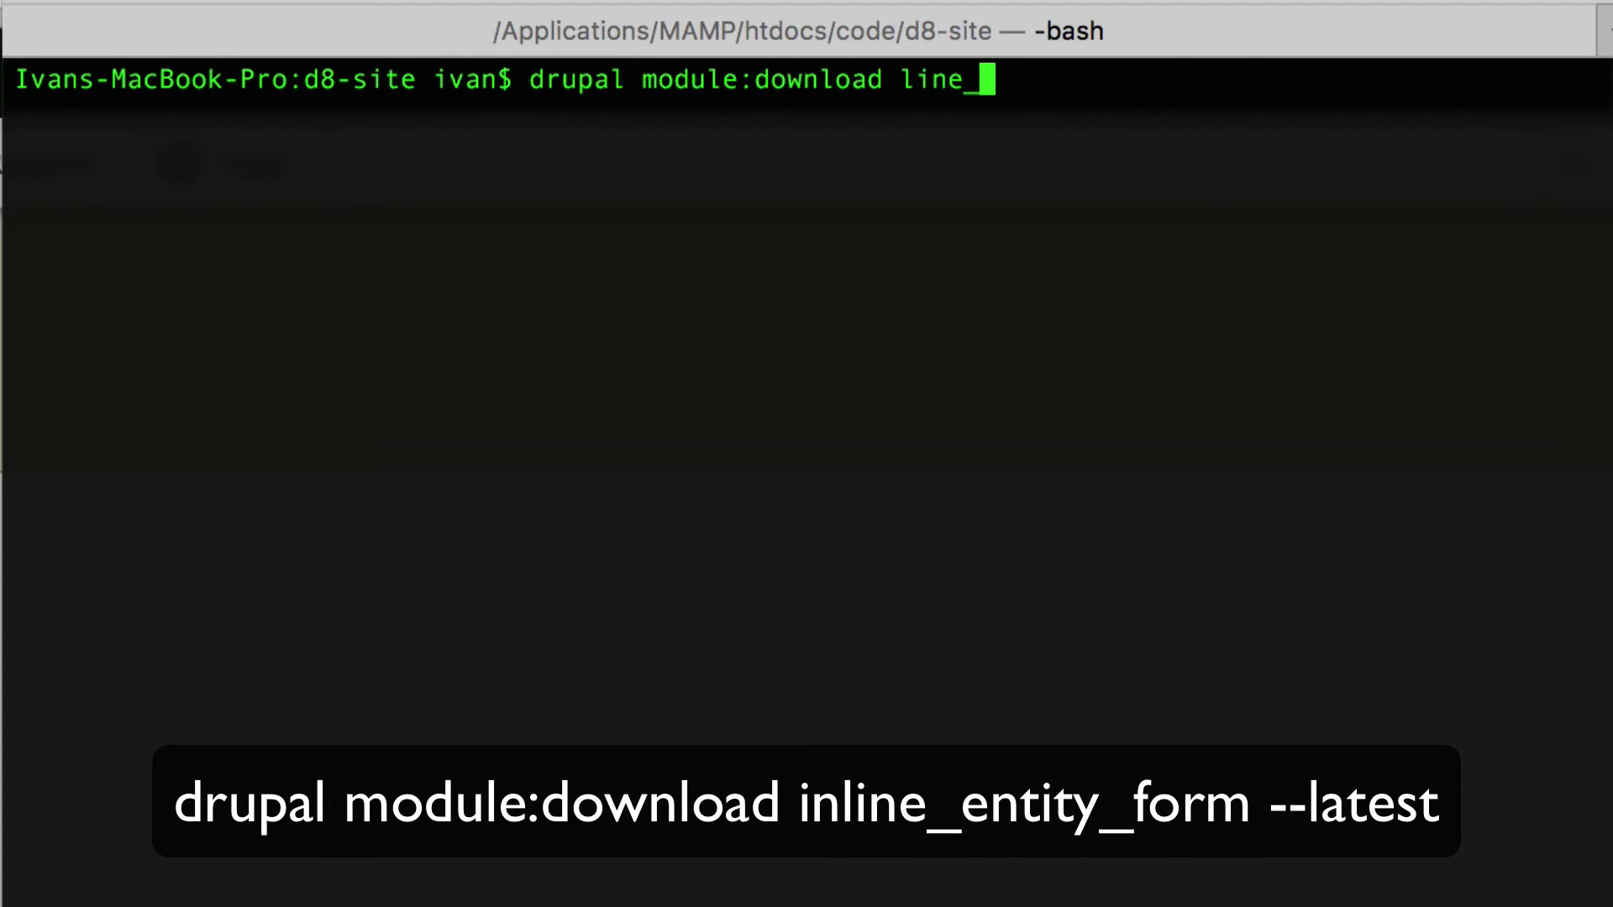
key(BackSpace)
key(BackSpace)
key(BackSpace)
key(BackSpace)
key(BackSpace)
text(inline_)
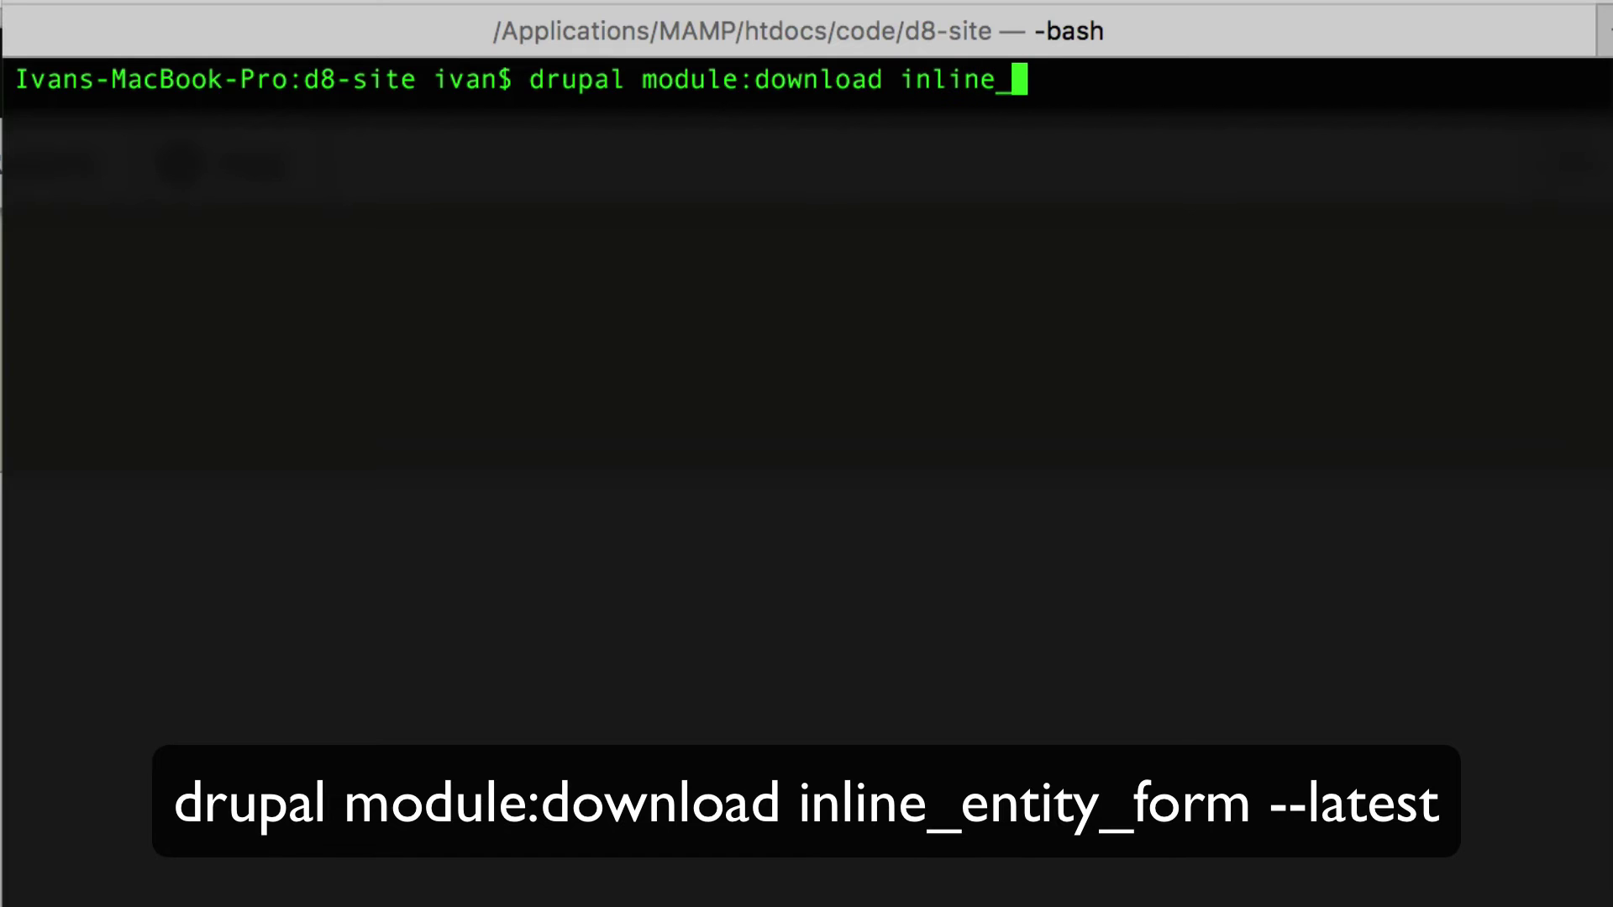
text(entity_from -)
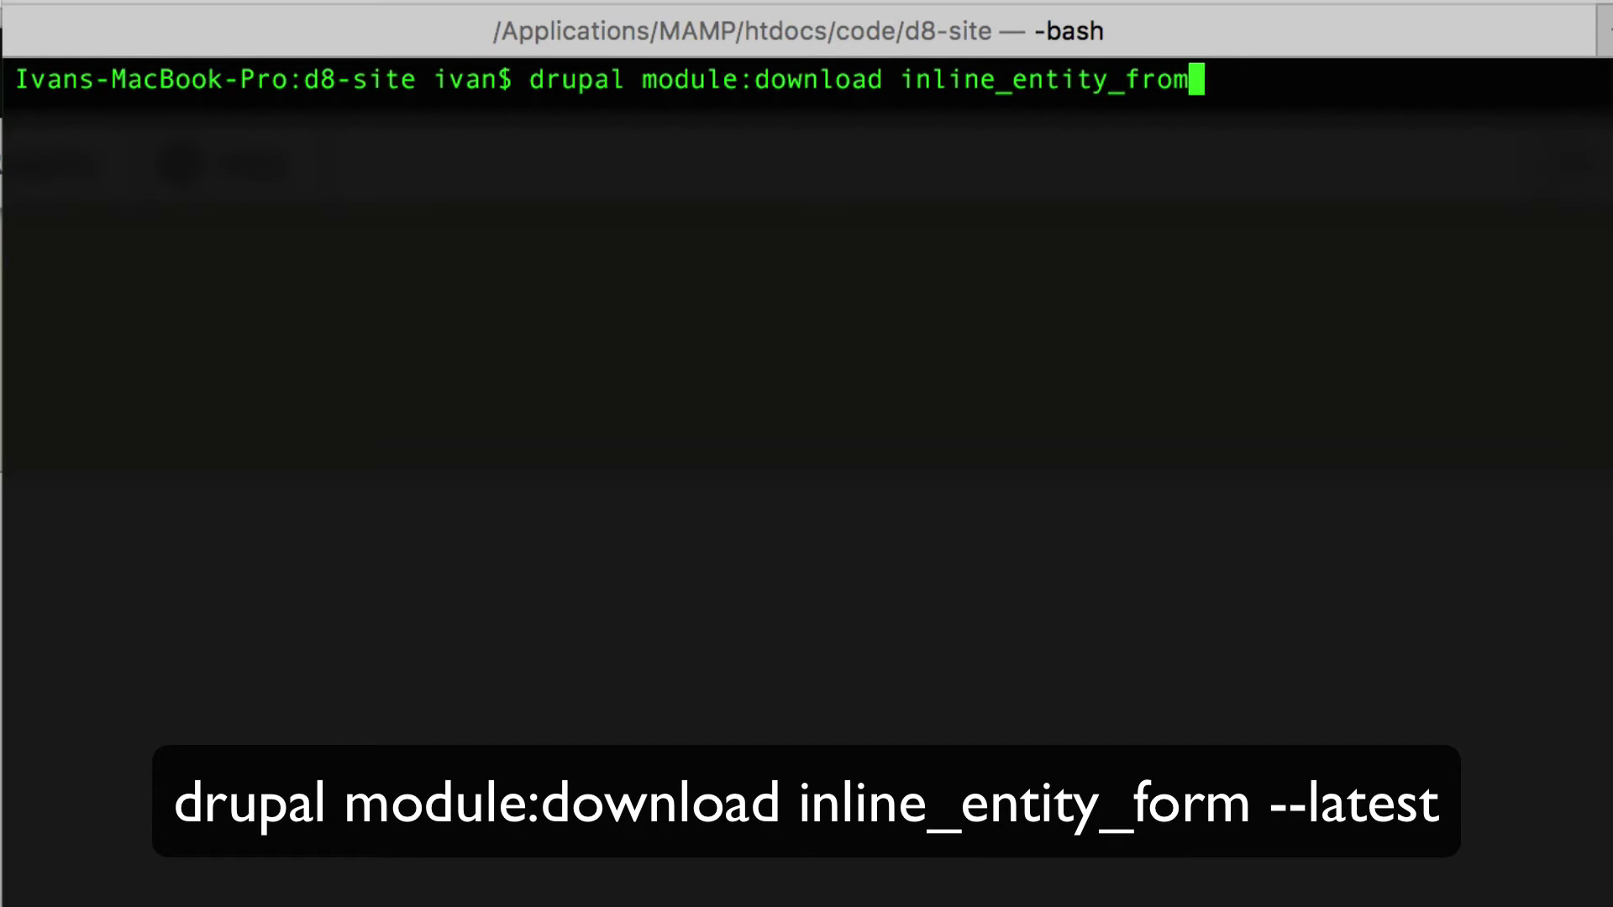
key(BackSpace)
key(BackSpace)
key(BackSpace)
key(BackSpace)
key(BackSpace)
text(orm )
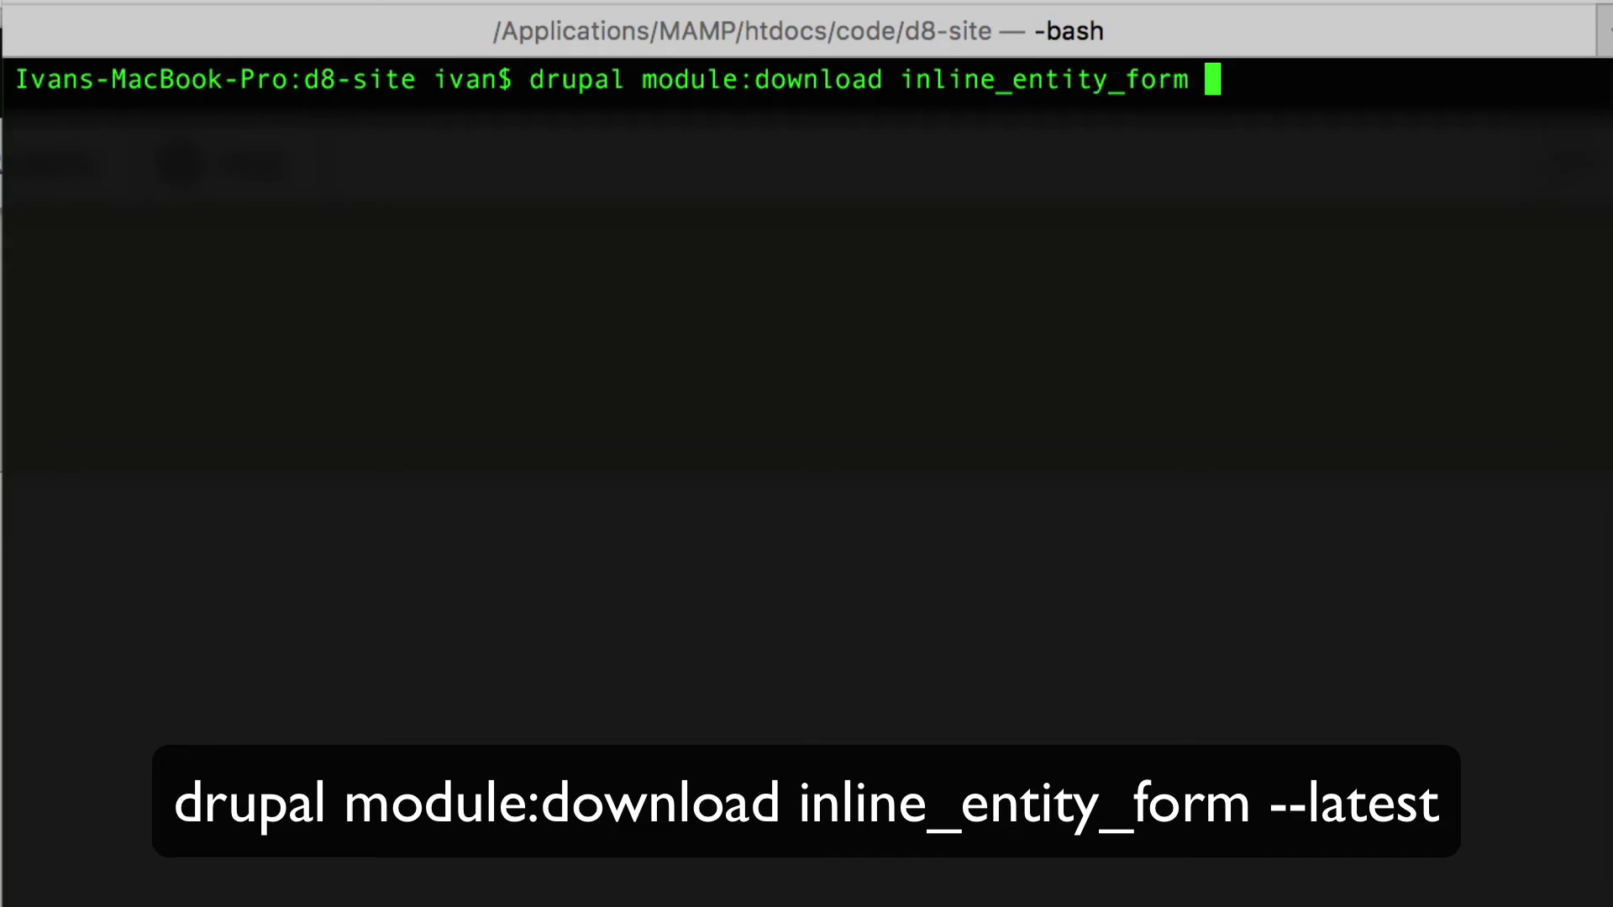
text(--latest)
key(Return)
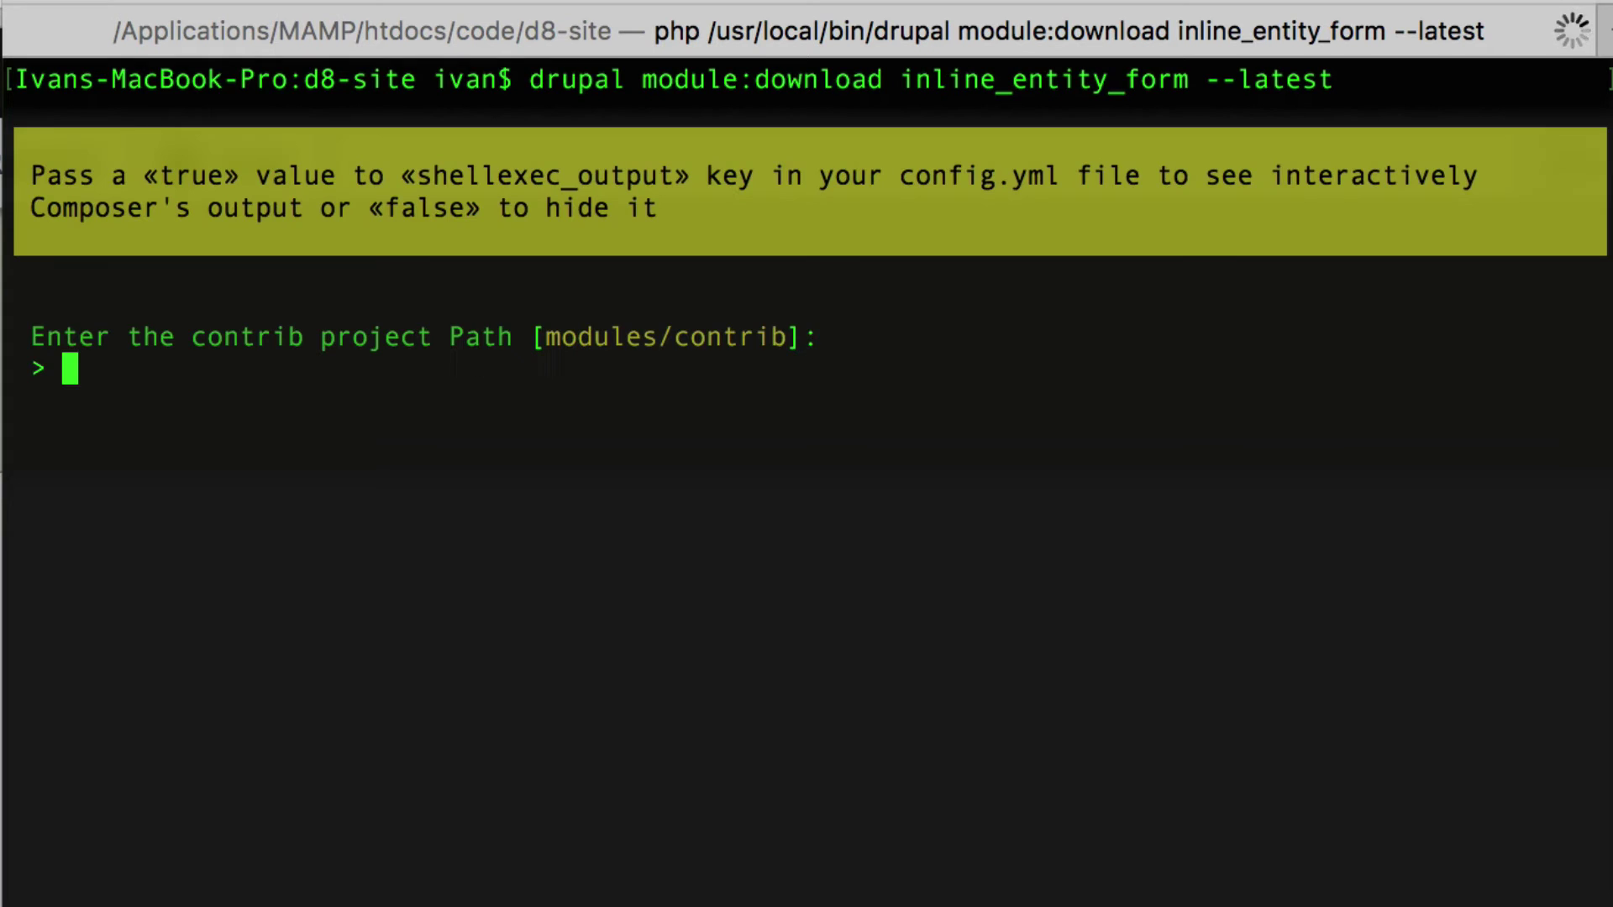
key(Return)
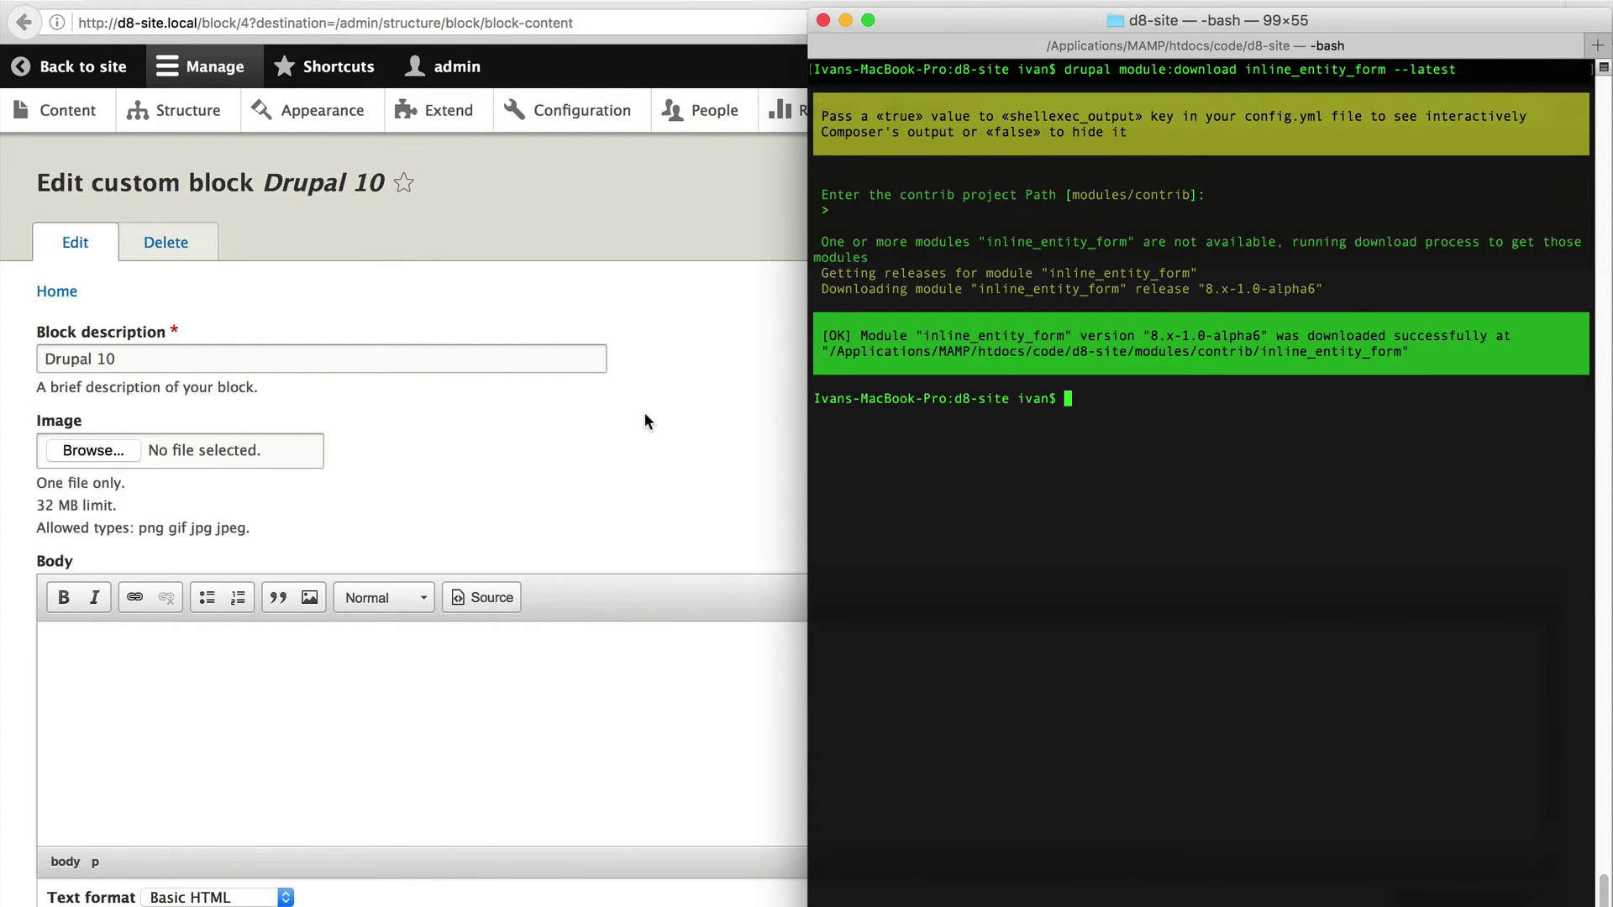
click(645, 416)
Filter Extend by 'entity', then tick and install the Inline Entity Form module
click(434, 117)
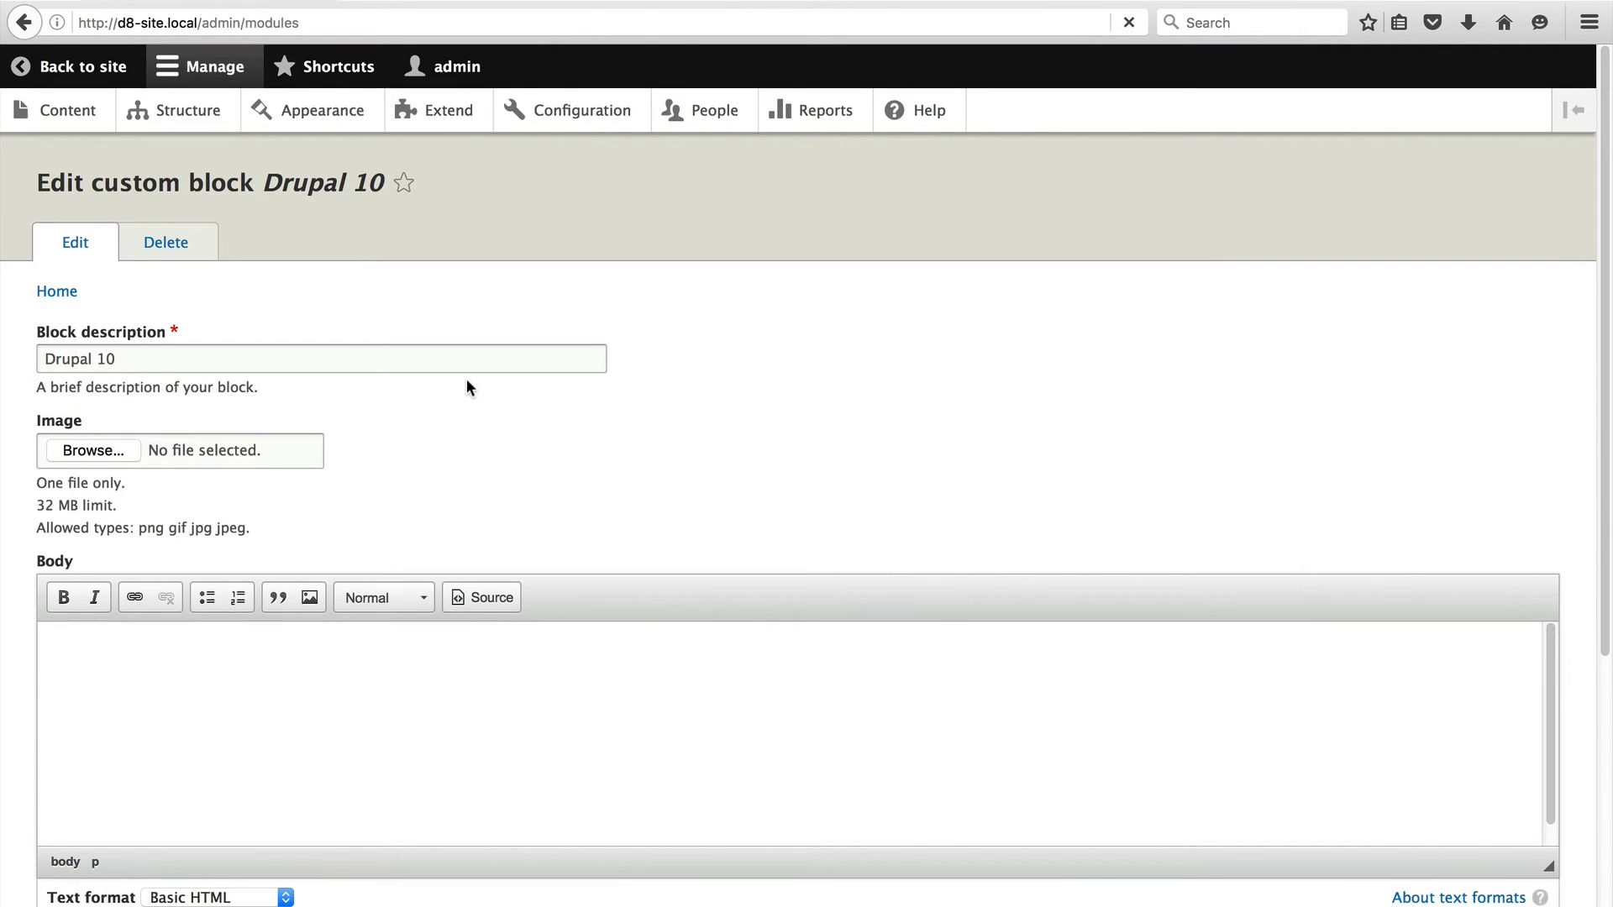
text(entity)
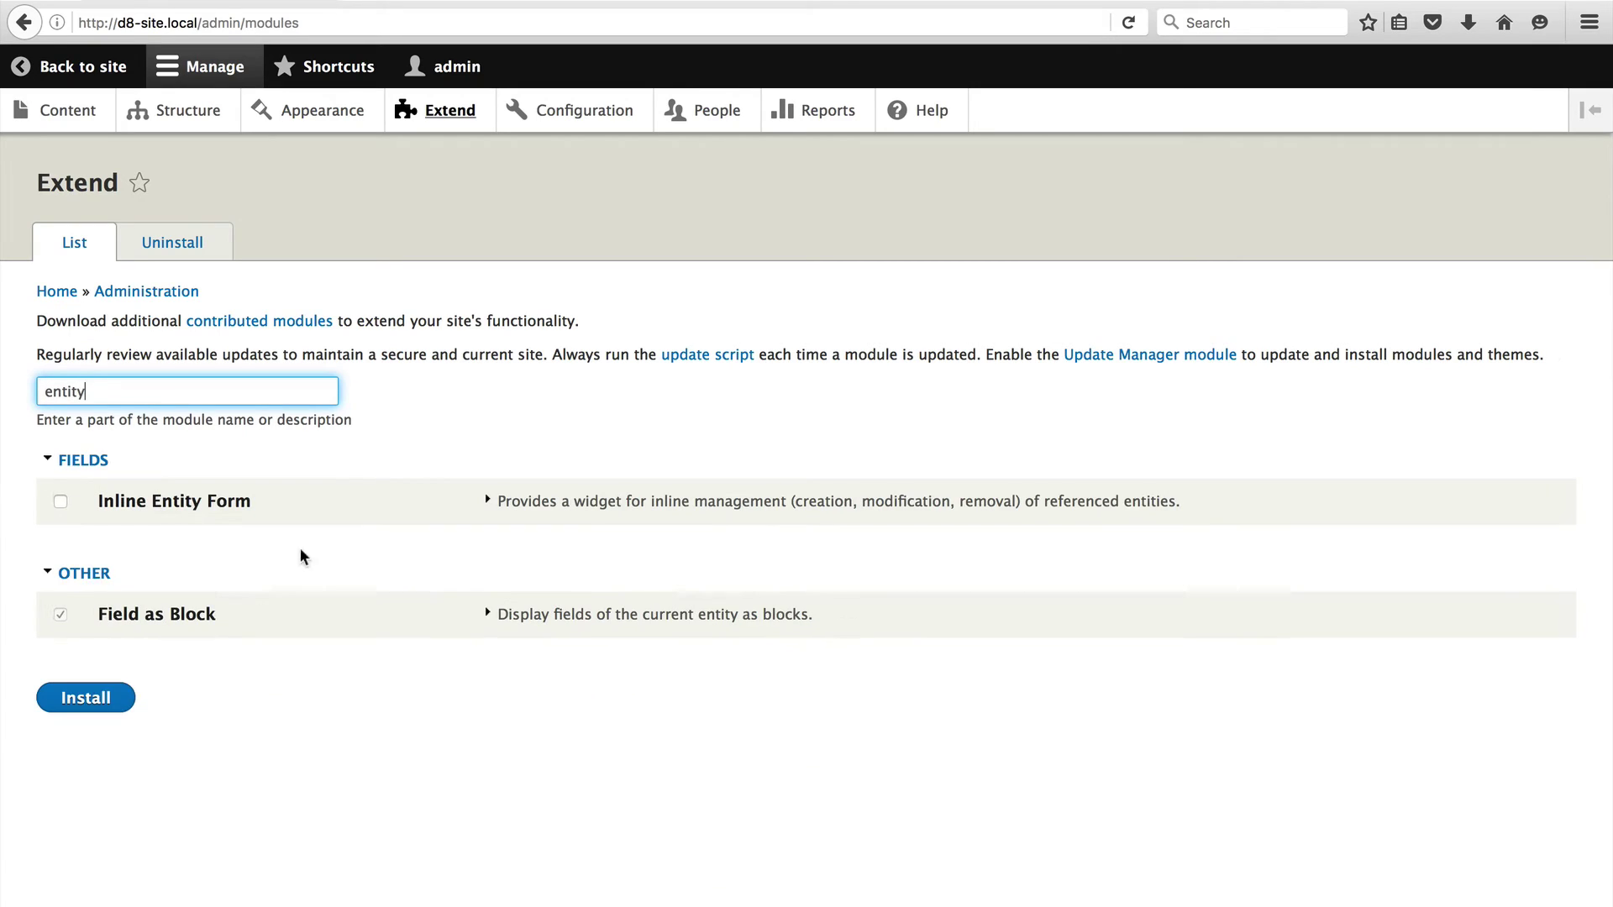
click(137, 507)
click(73, 704)
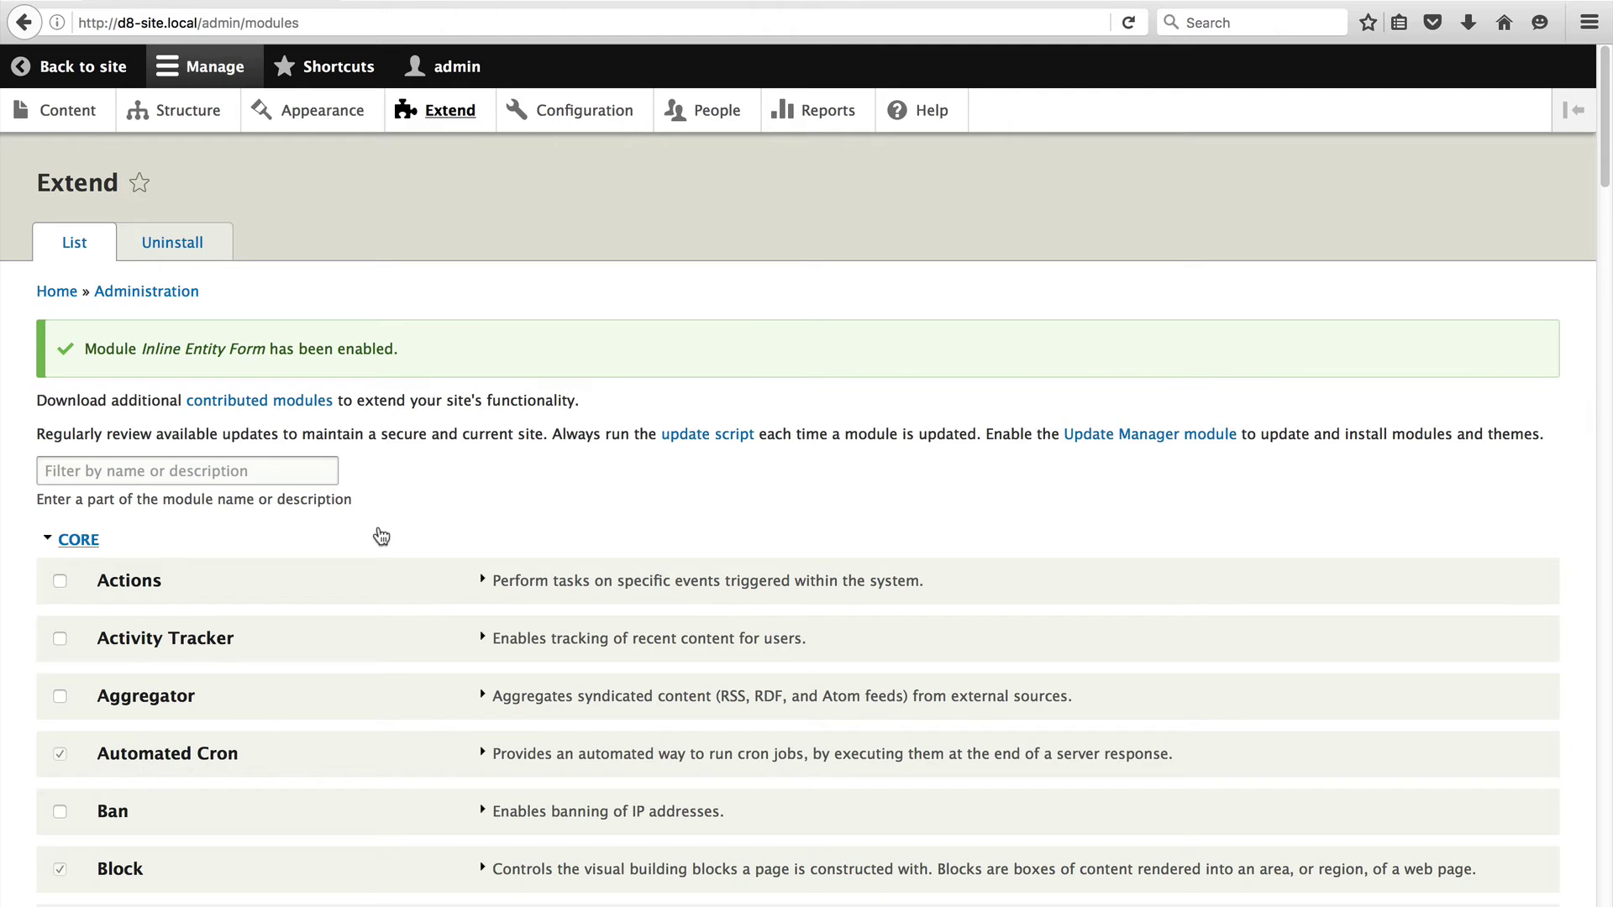
Open Manage form display for the Article content type from its operations dropdown
click(199, 126)
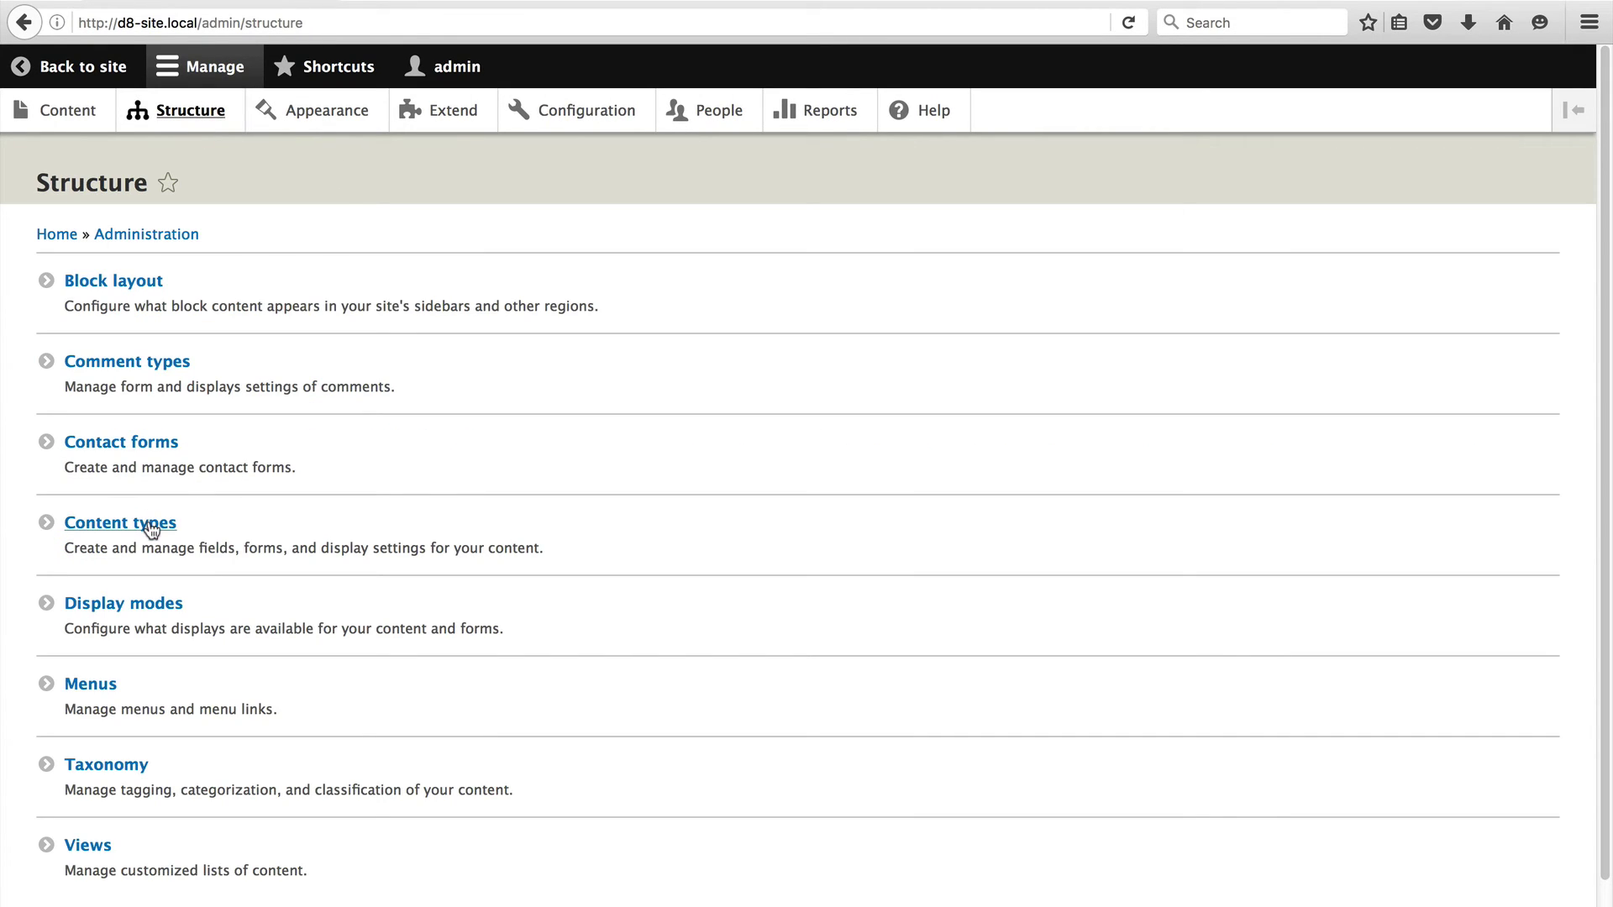
click(484, 514)
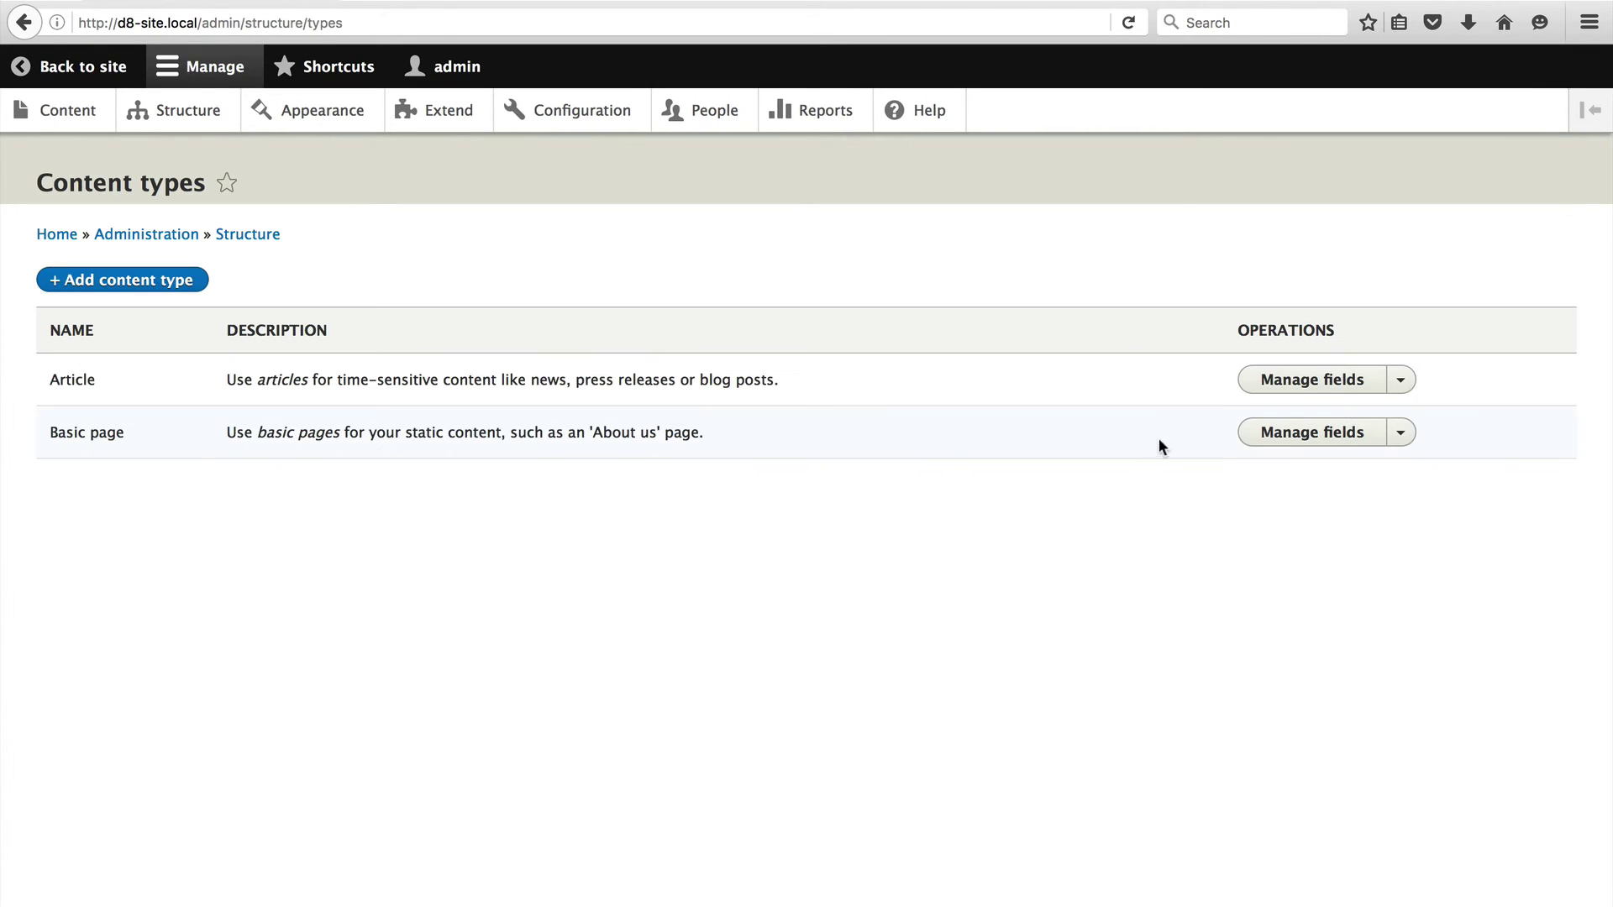
click(1401, 379)
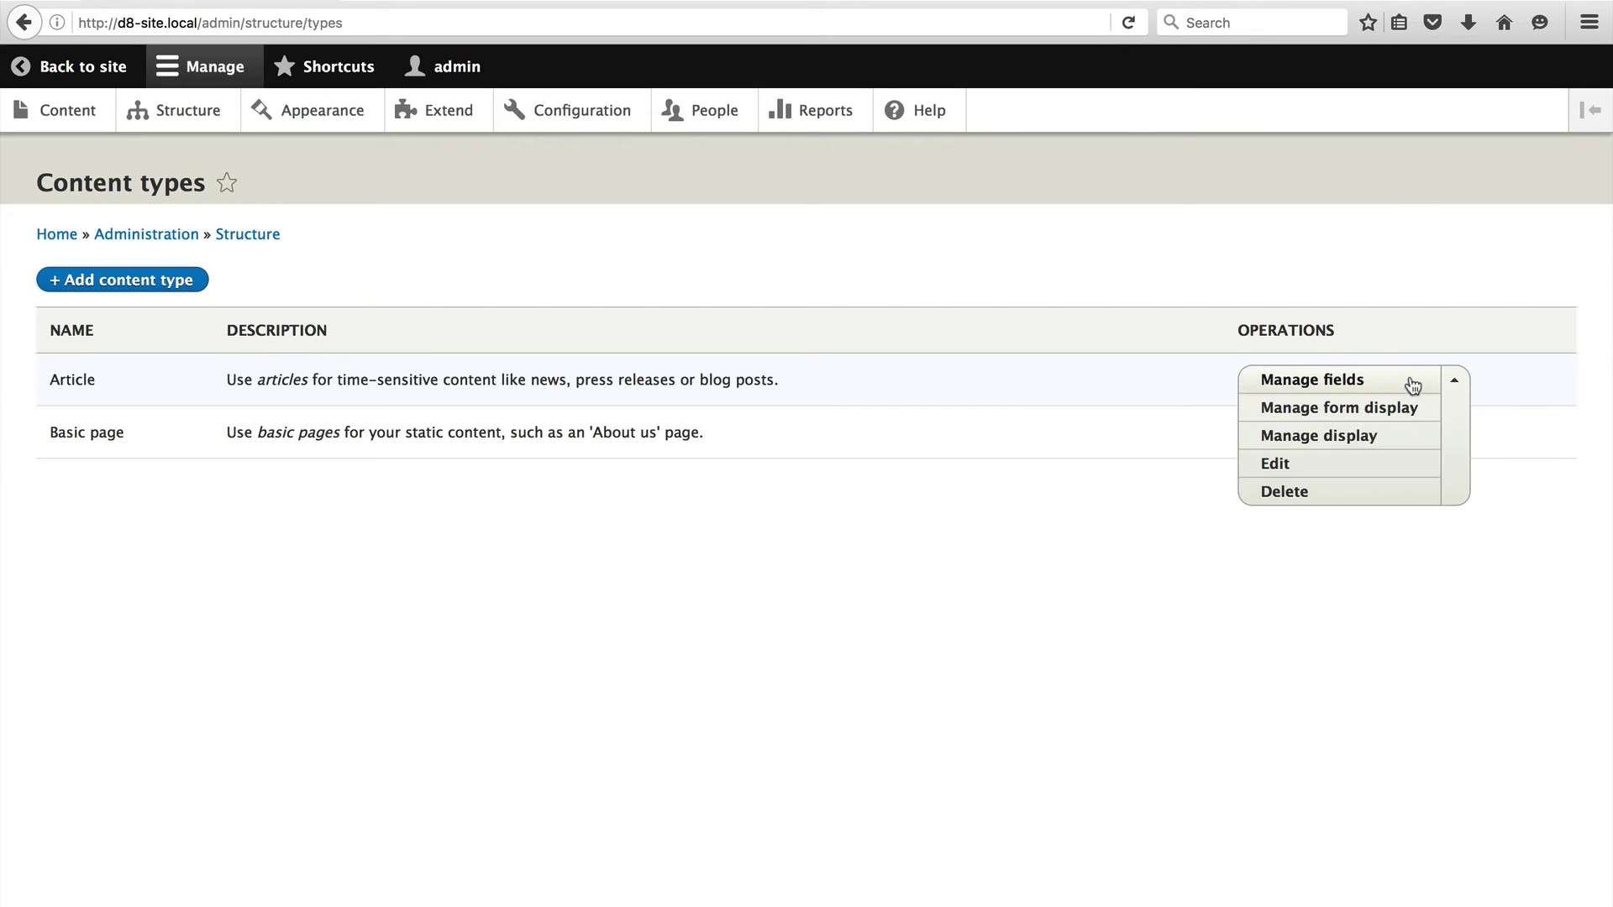
click(1316, 417)
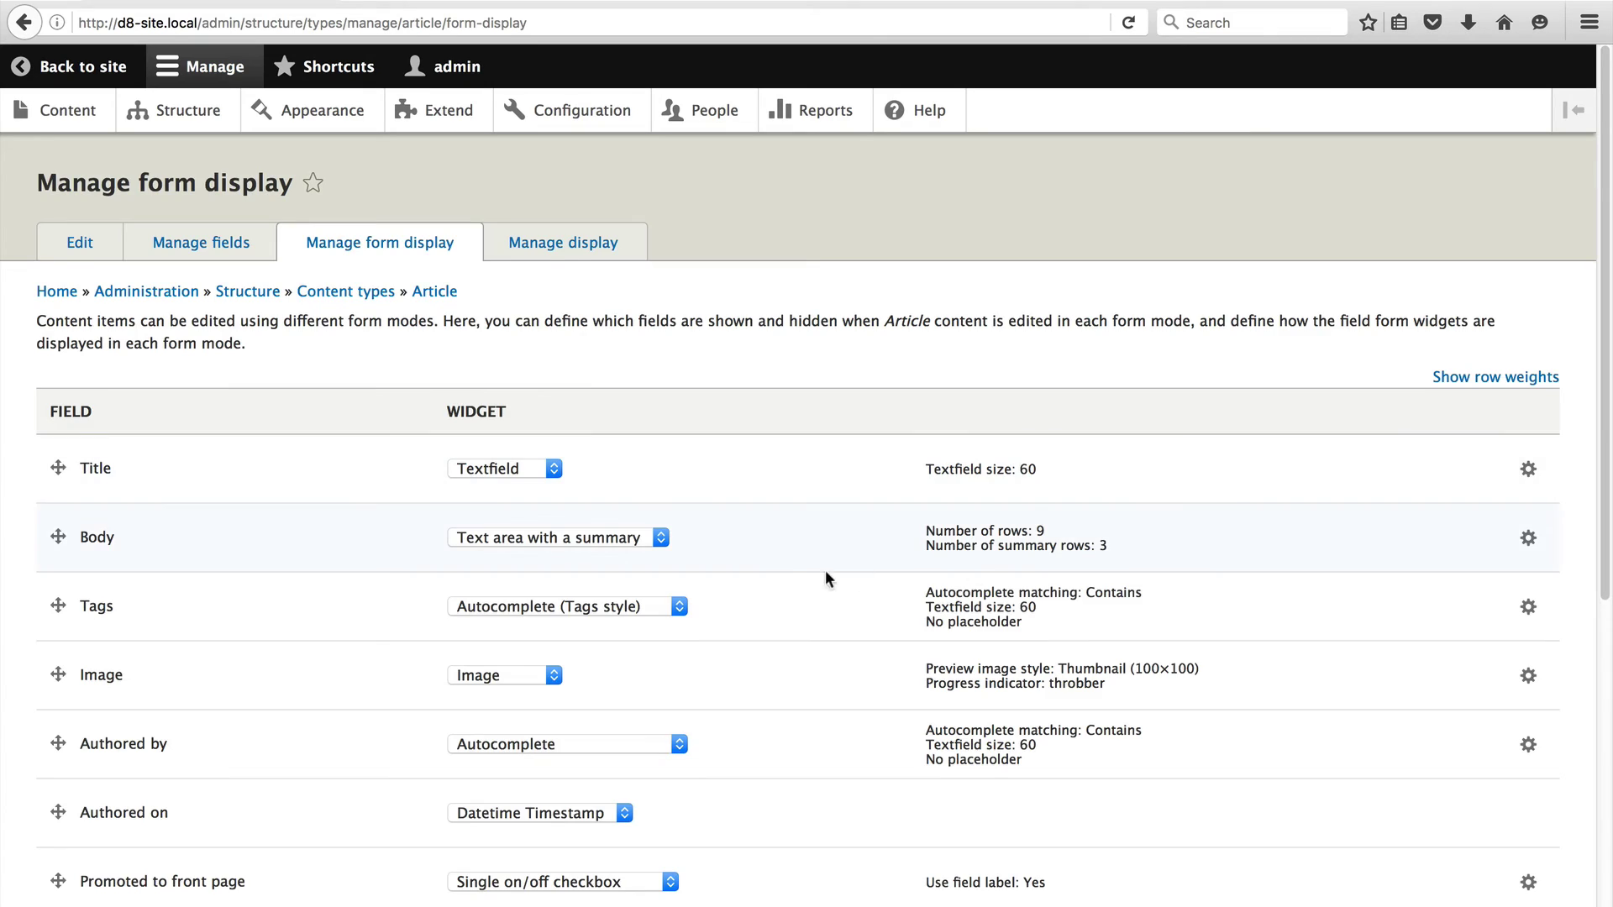
scroll(825, 569, down, 5)
scroll(788, 572, down, 3)
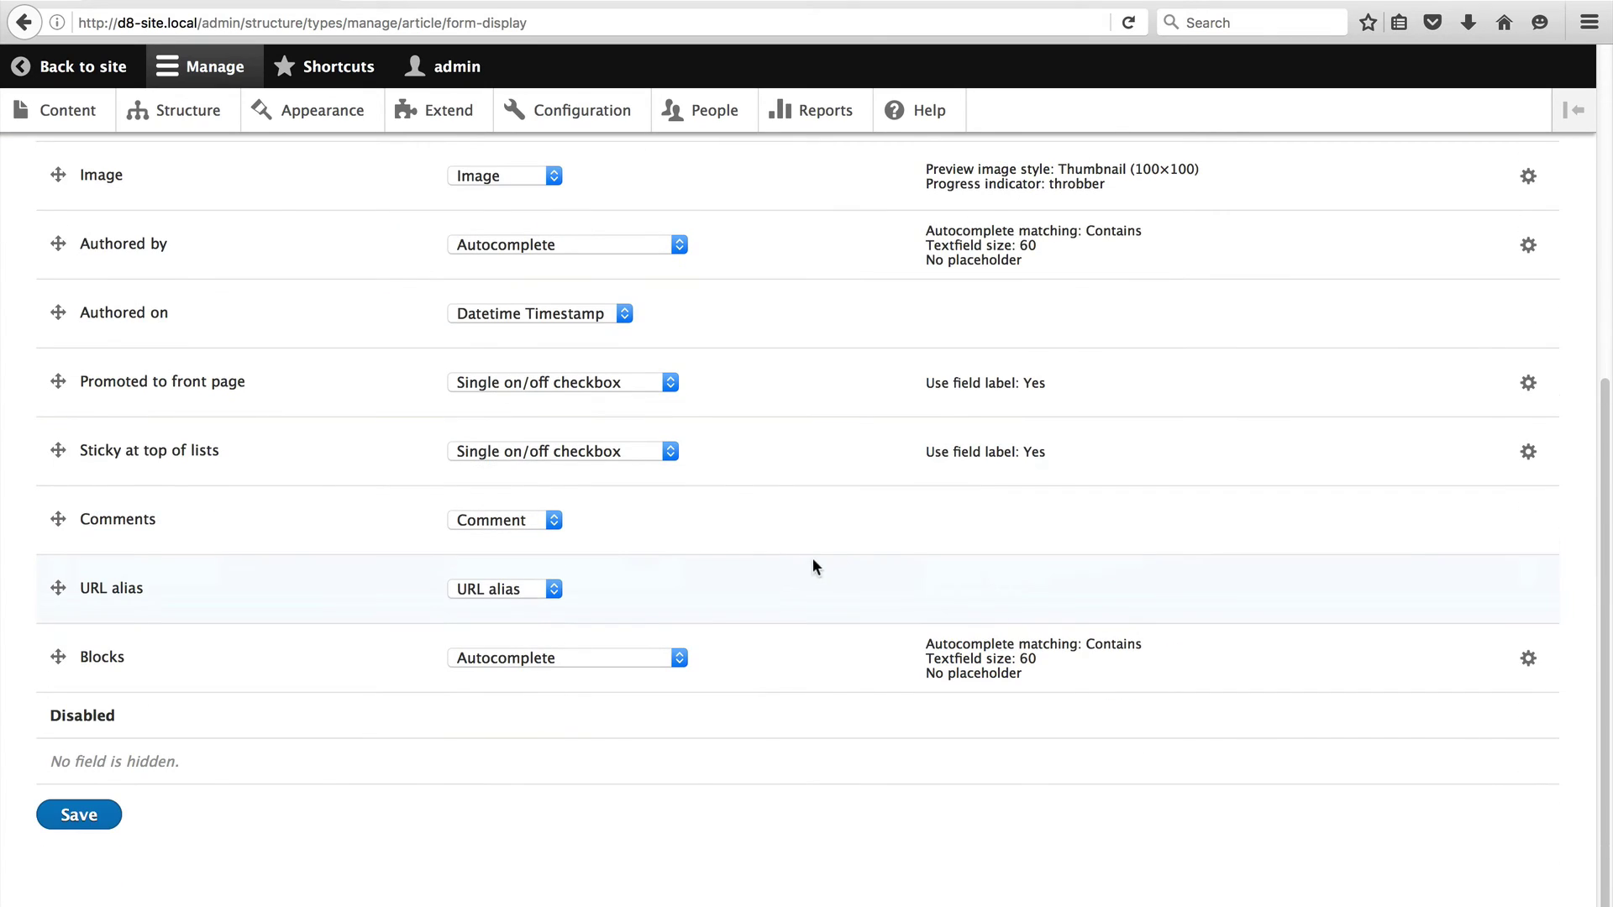
Set Blocks to Inline entity form – Complex, allowing existing custom blocks, and save the display
click(671, 658)
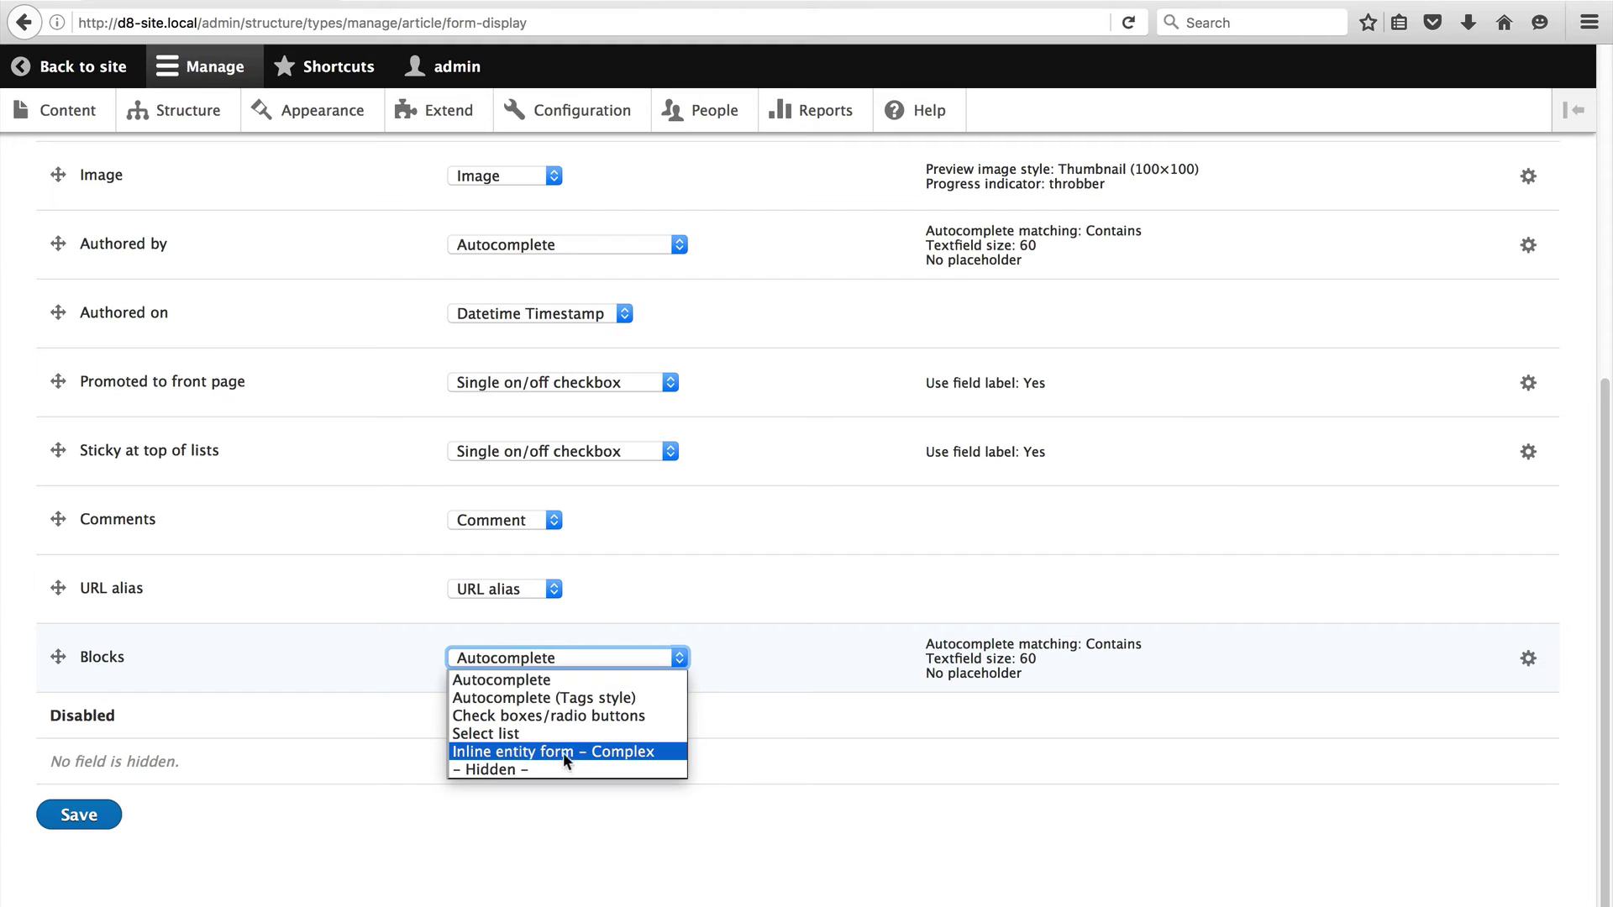
click(615, 749)
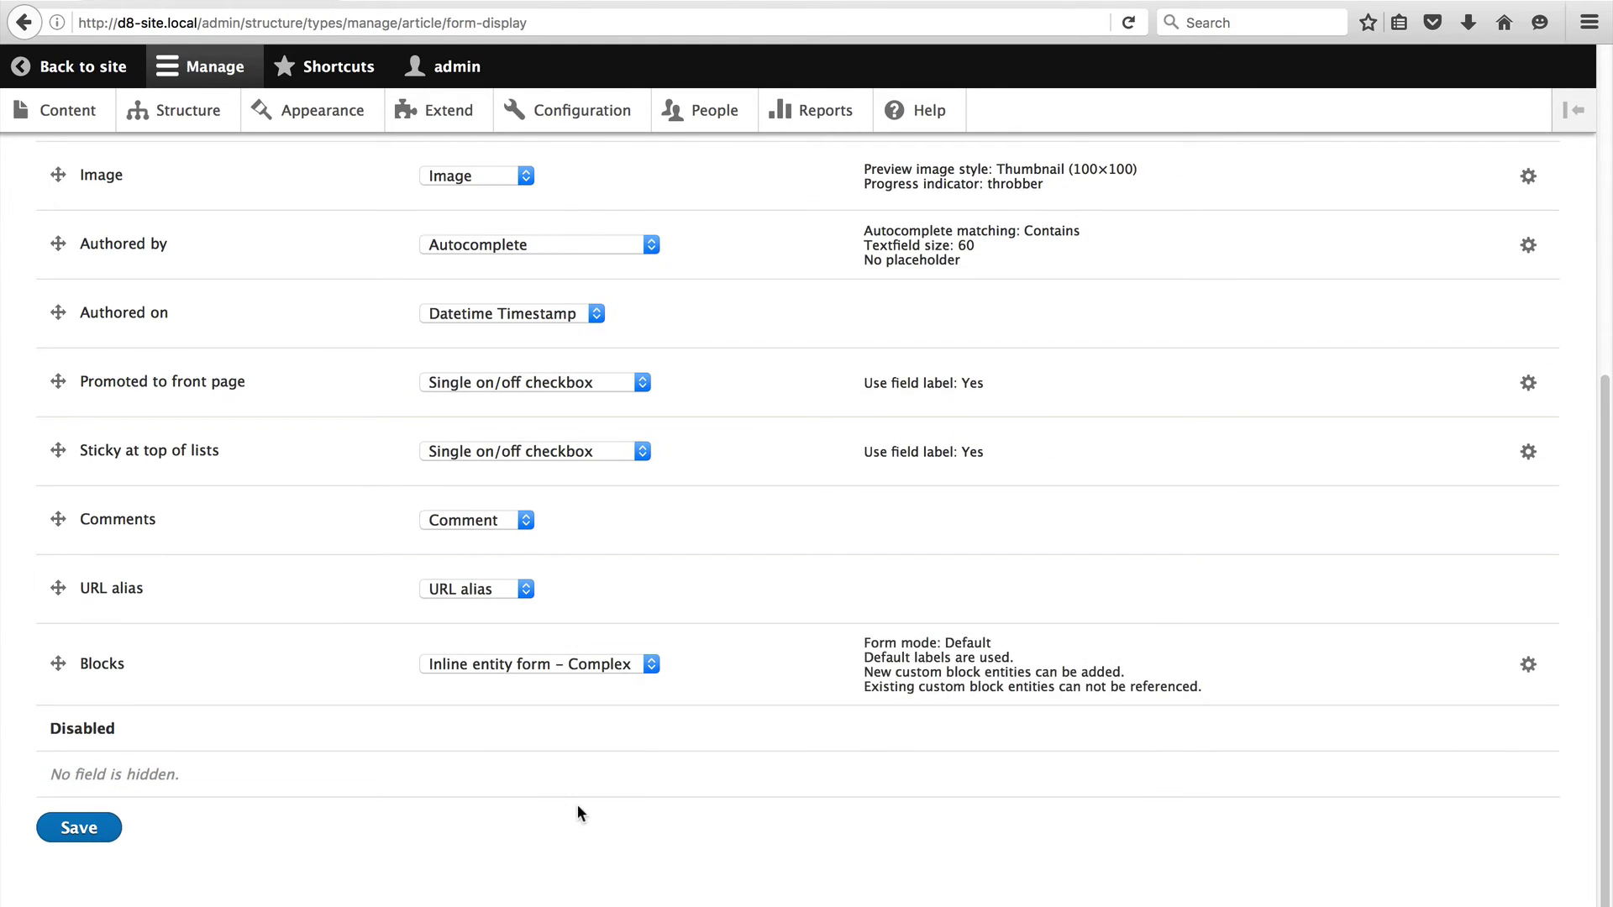
click(1528, 665)
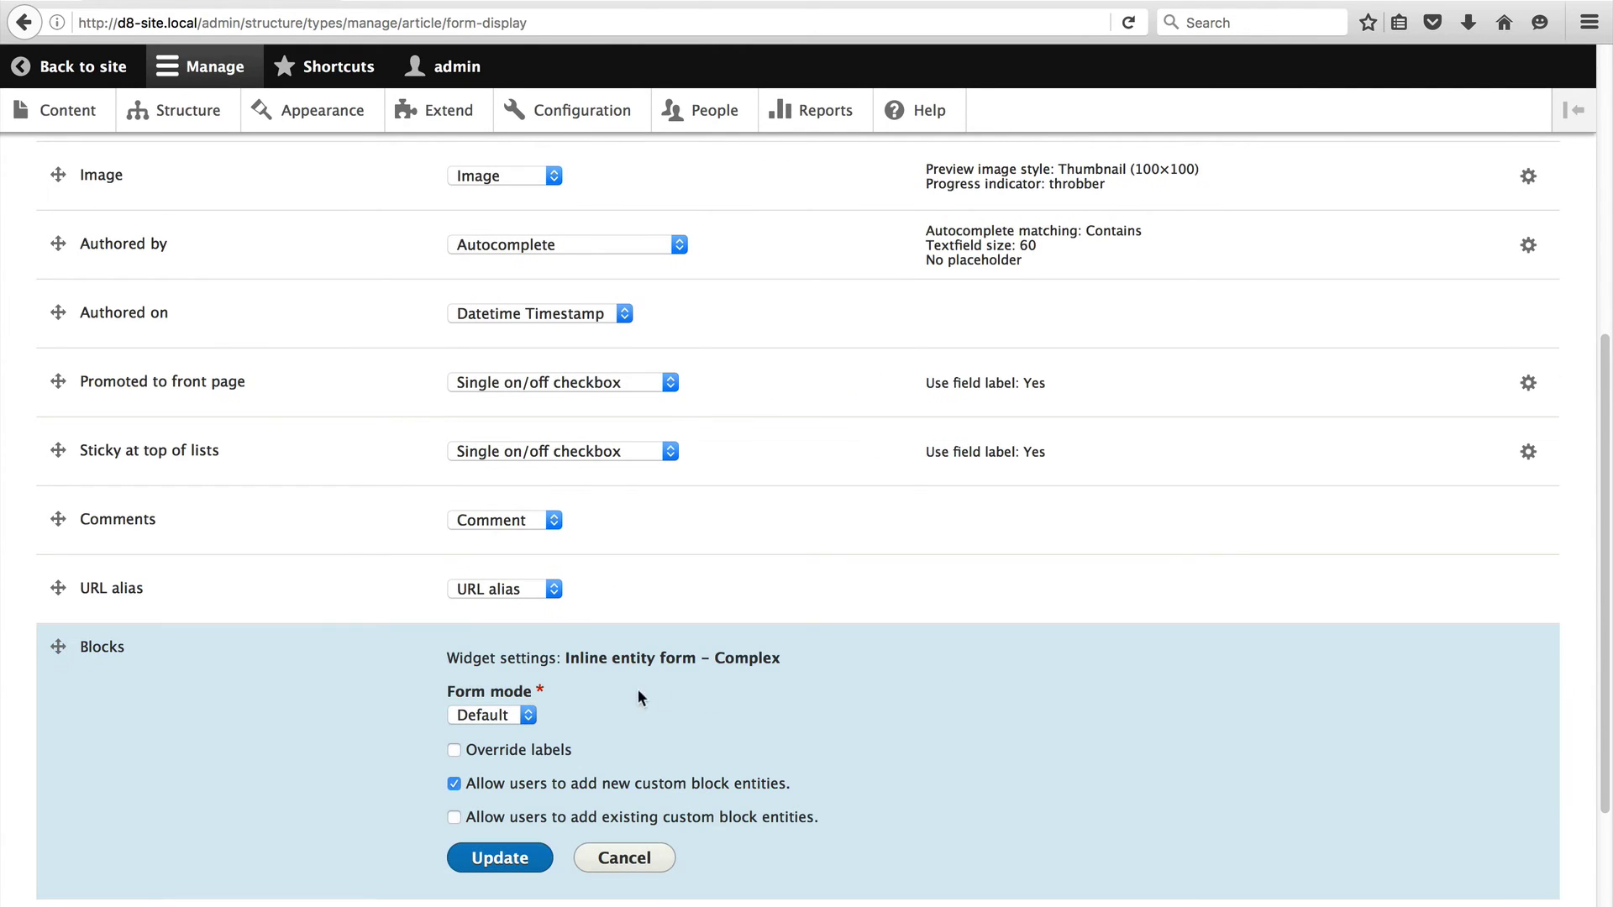
scroll(638, 691, down, 3)
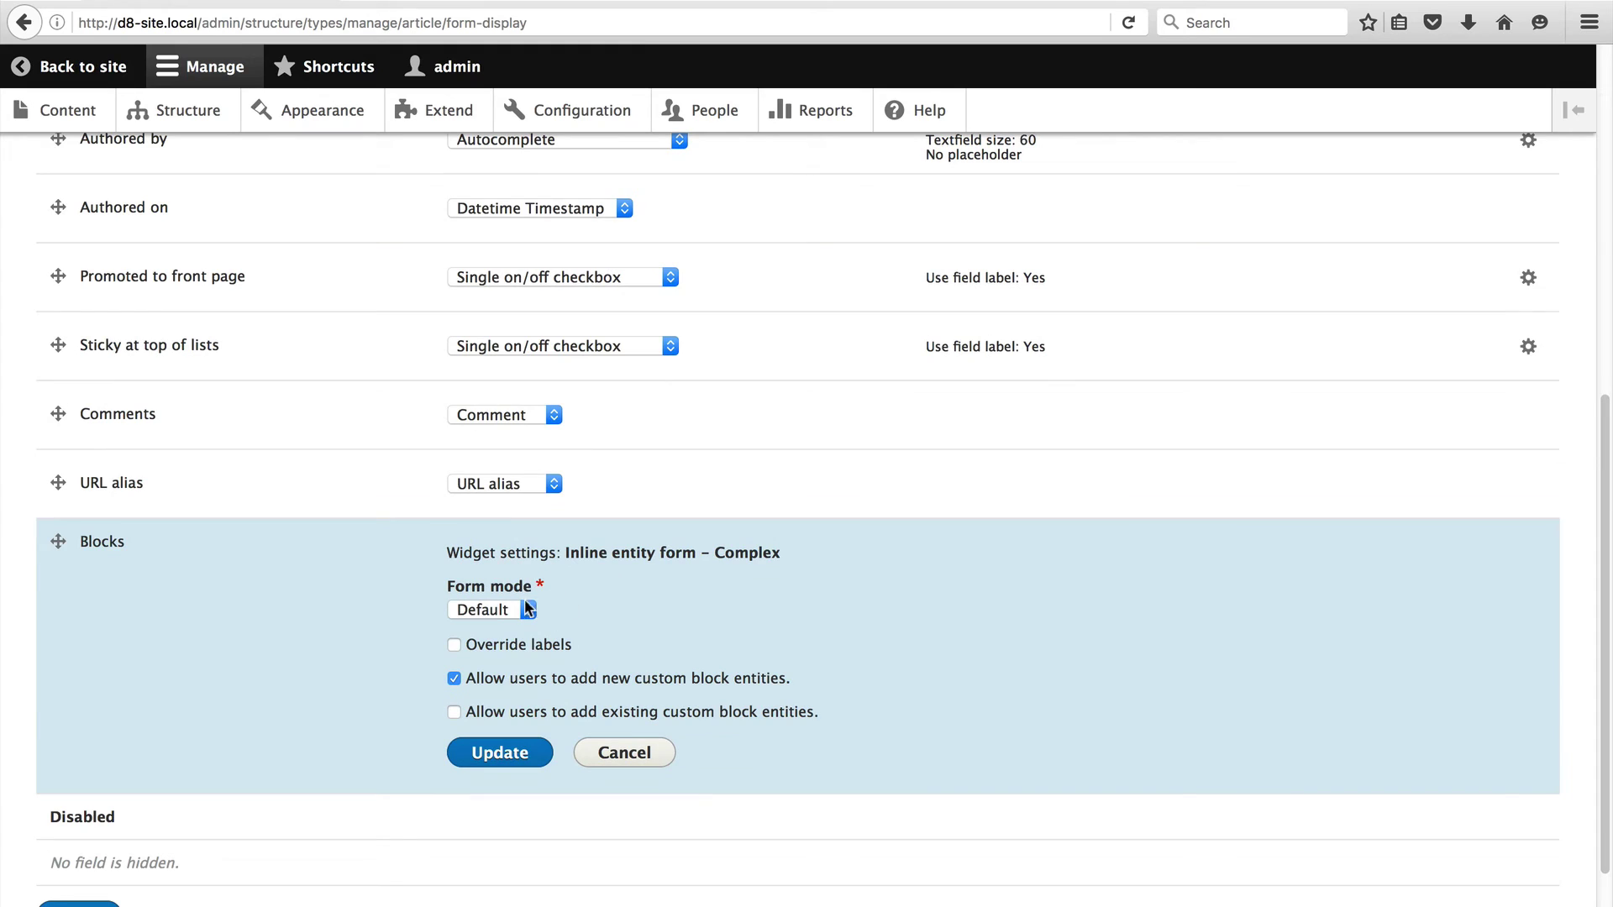
click(454, 712)
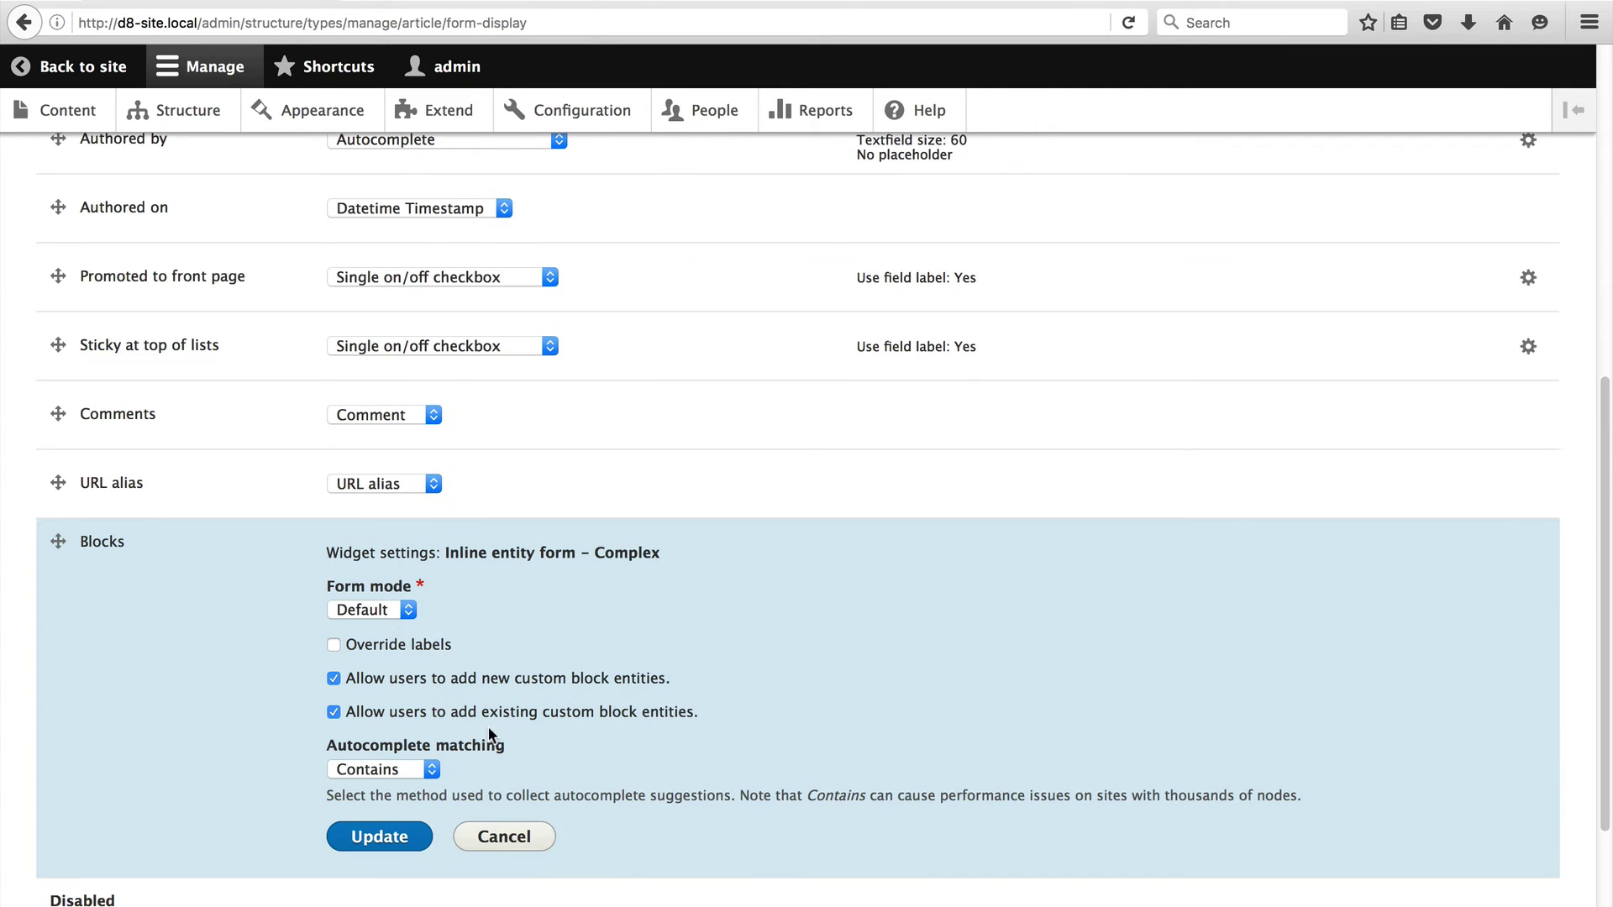
click(403, 841)
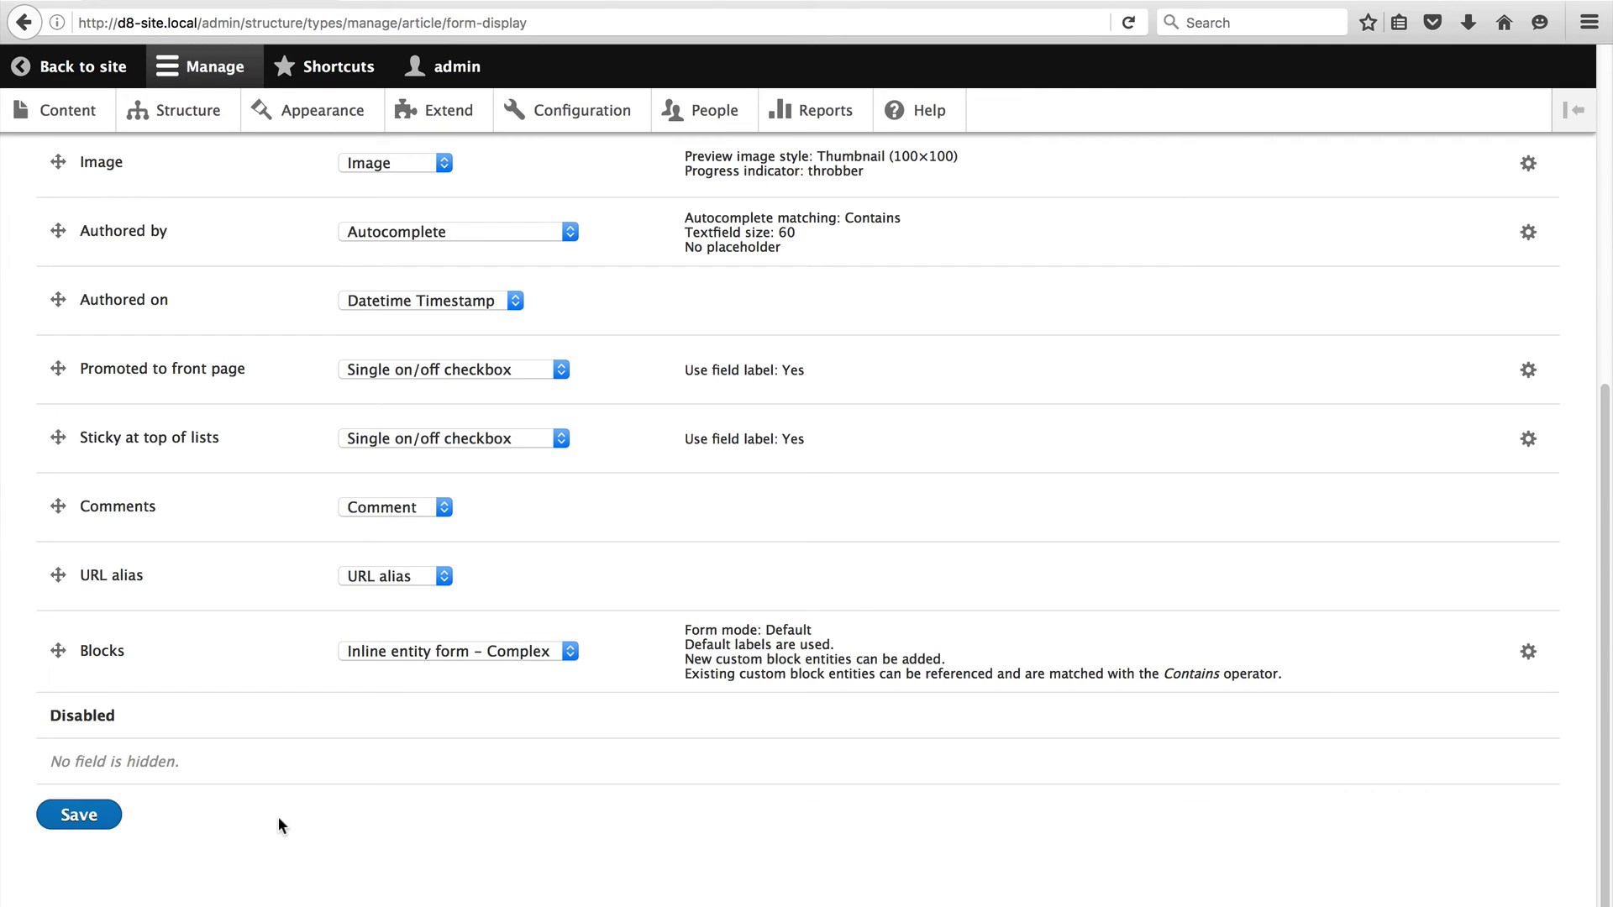
click(79, 820)
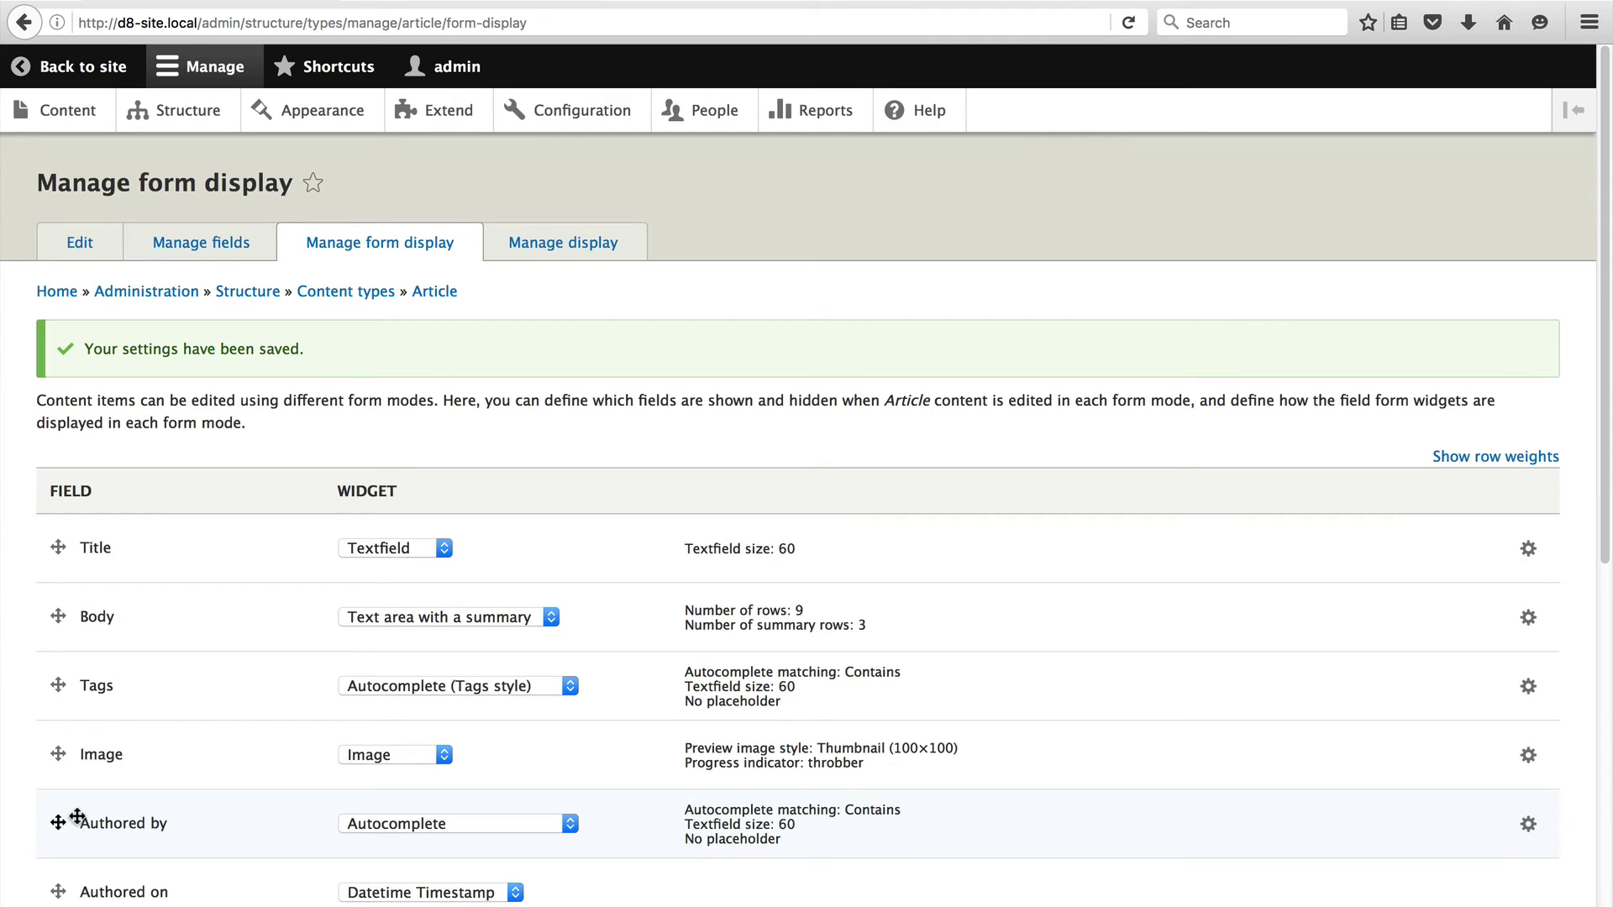
Open 'Test article WITHOUT CTA' from Content and go to its Edit form's Blocks section
click(63, 109)
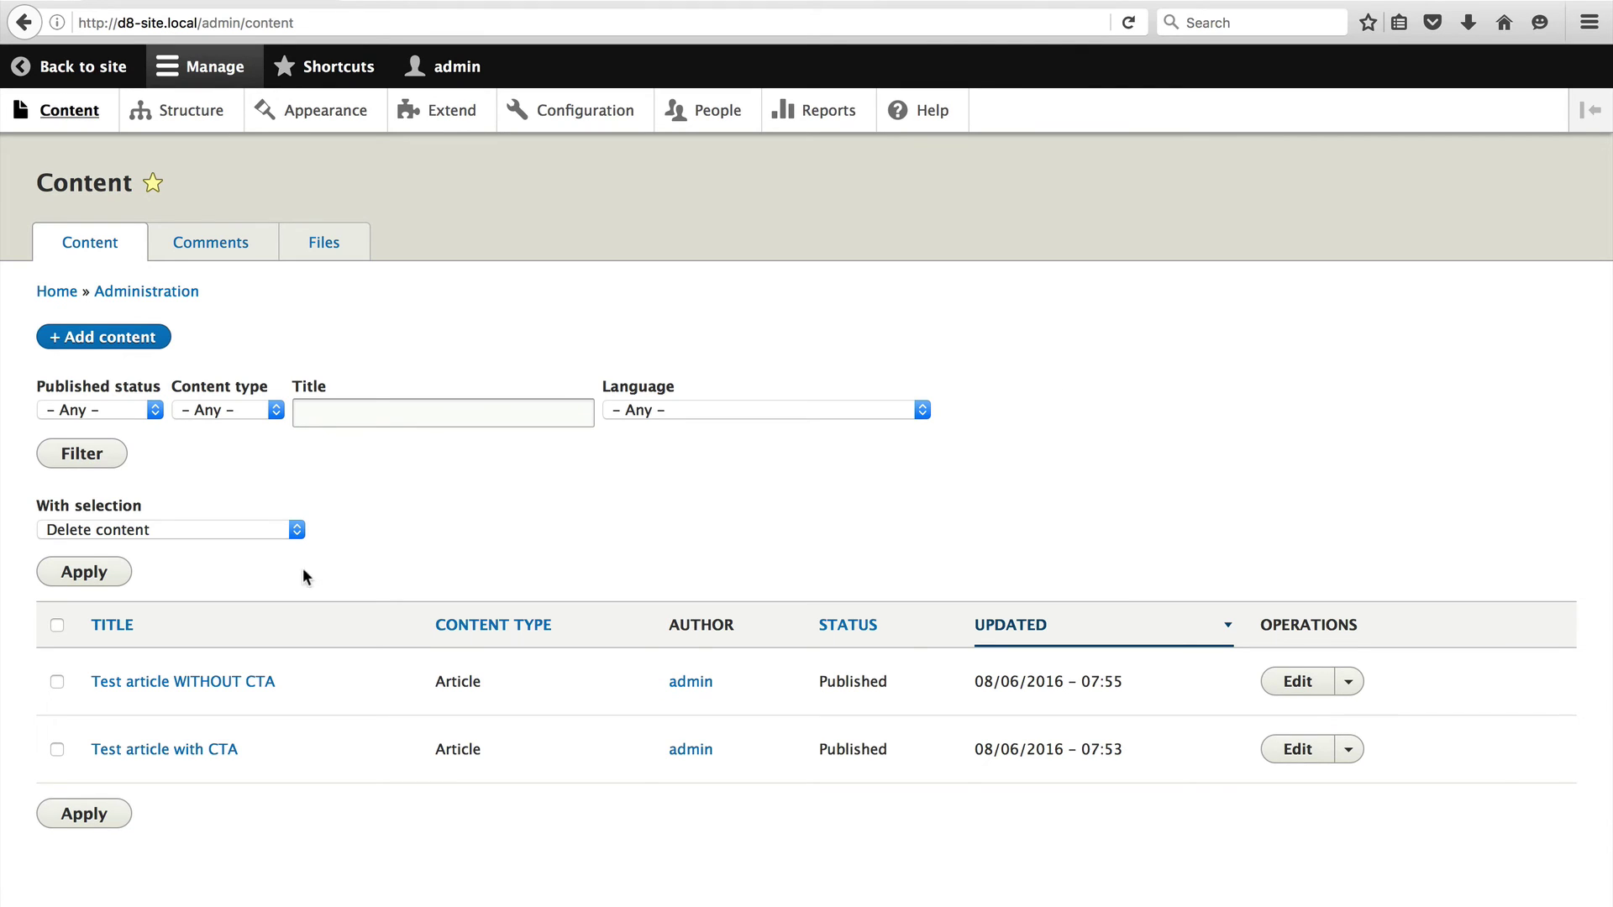
click(232, 686)
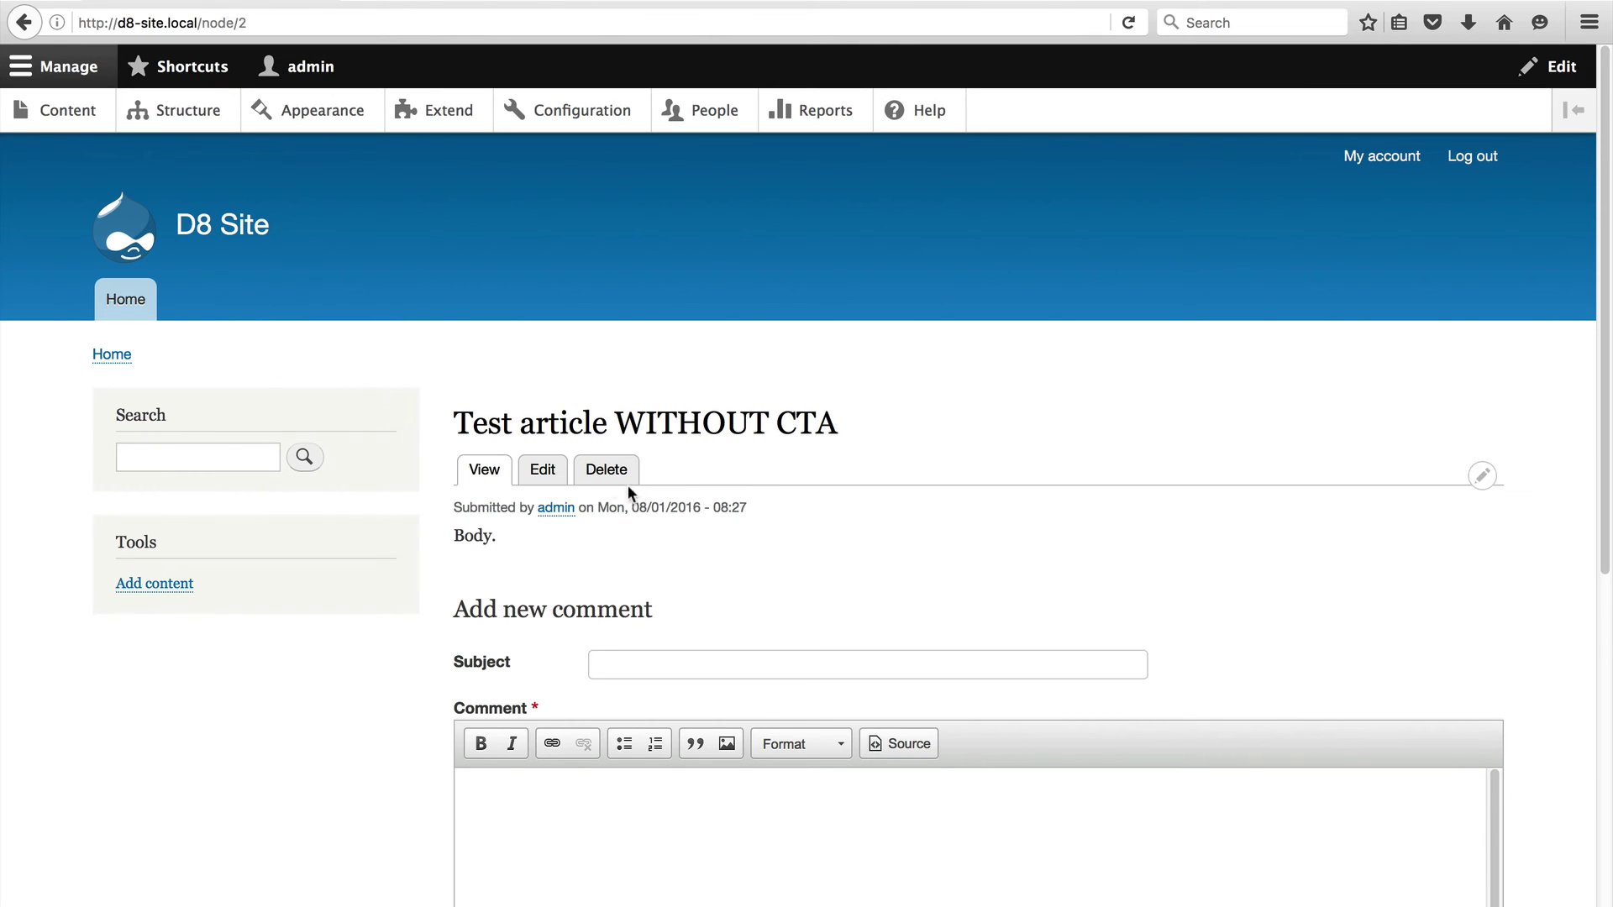
click(555, 477)
scroll(1103, 719, down, 4)
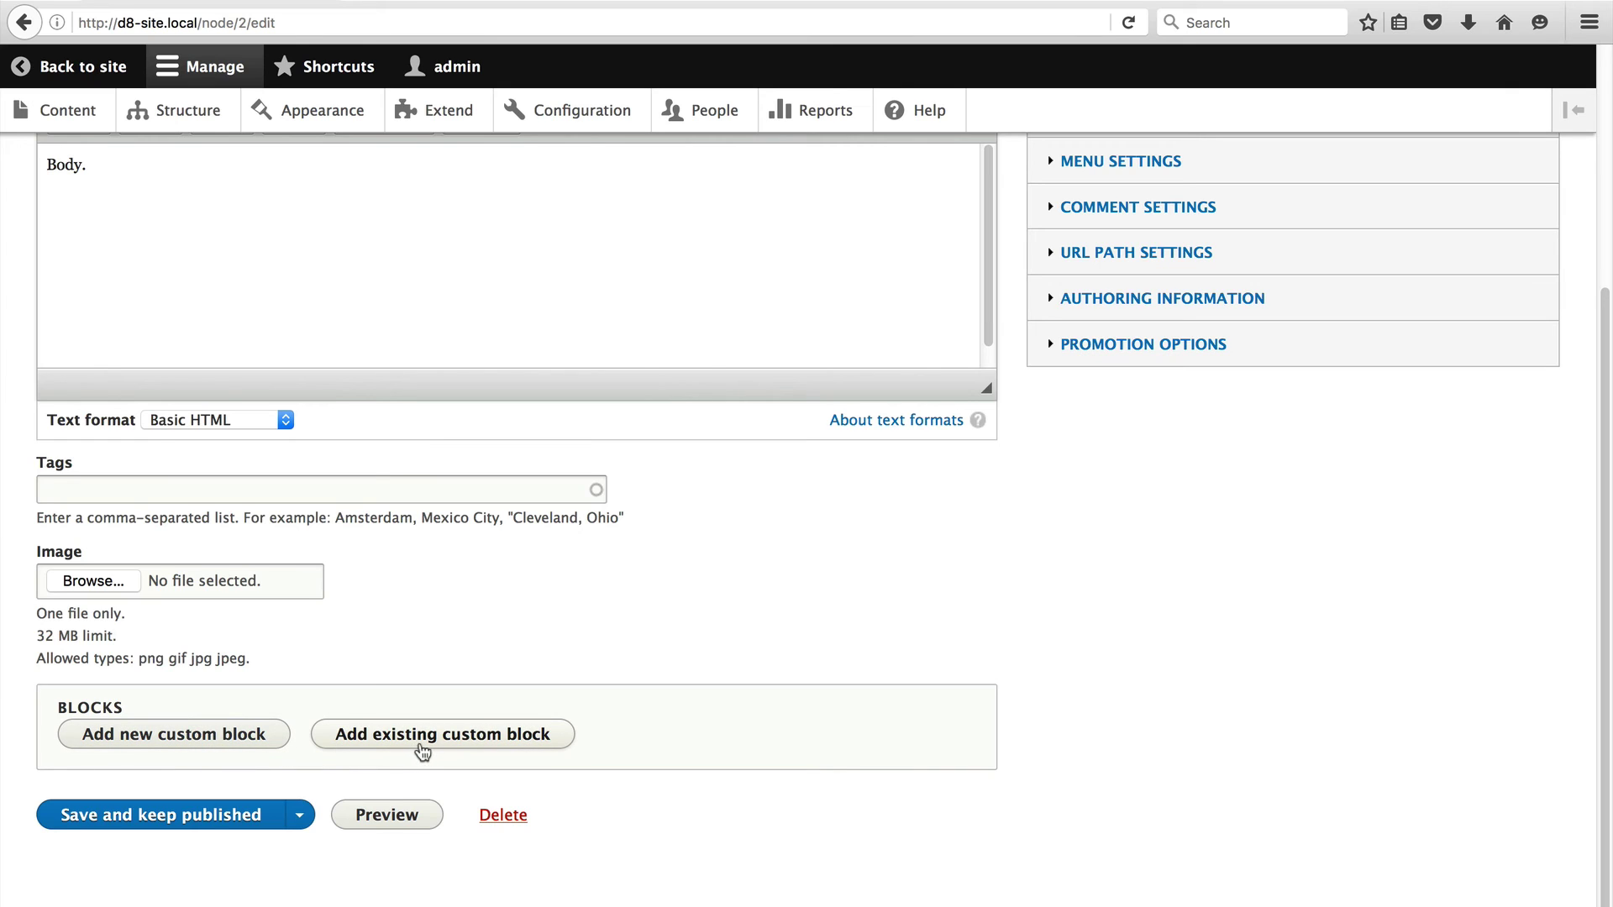
Add a new custom block and enter 'Newsletter CTA' as its description
click(244, 739)
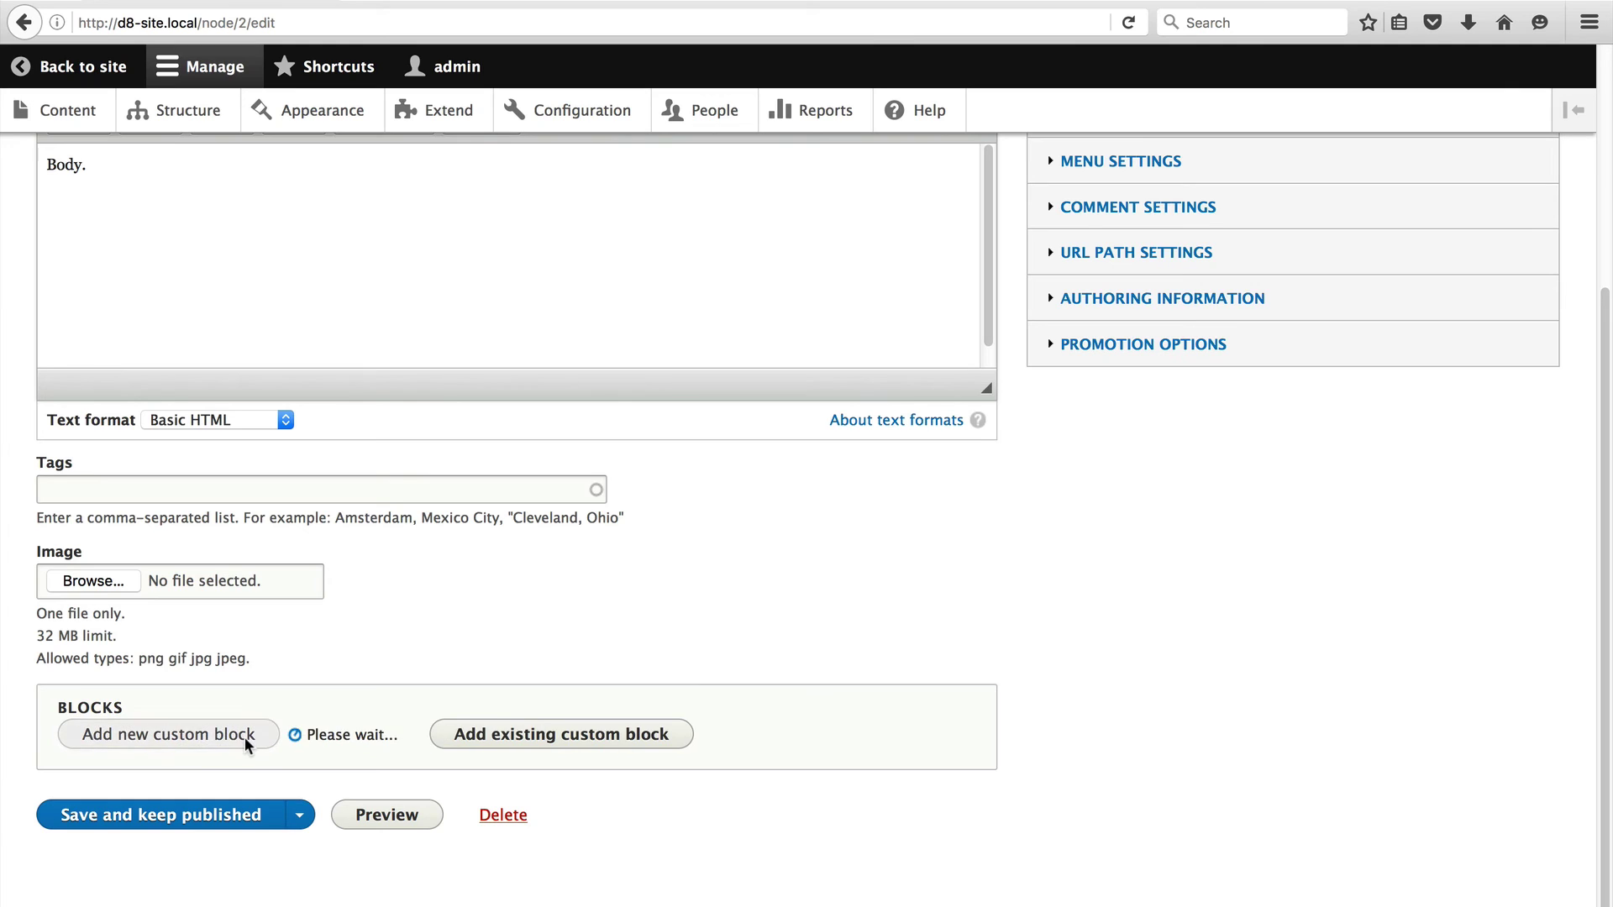
scroll(860, 750, down, 4)
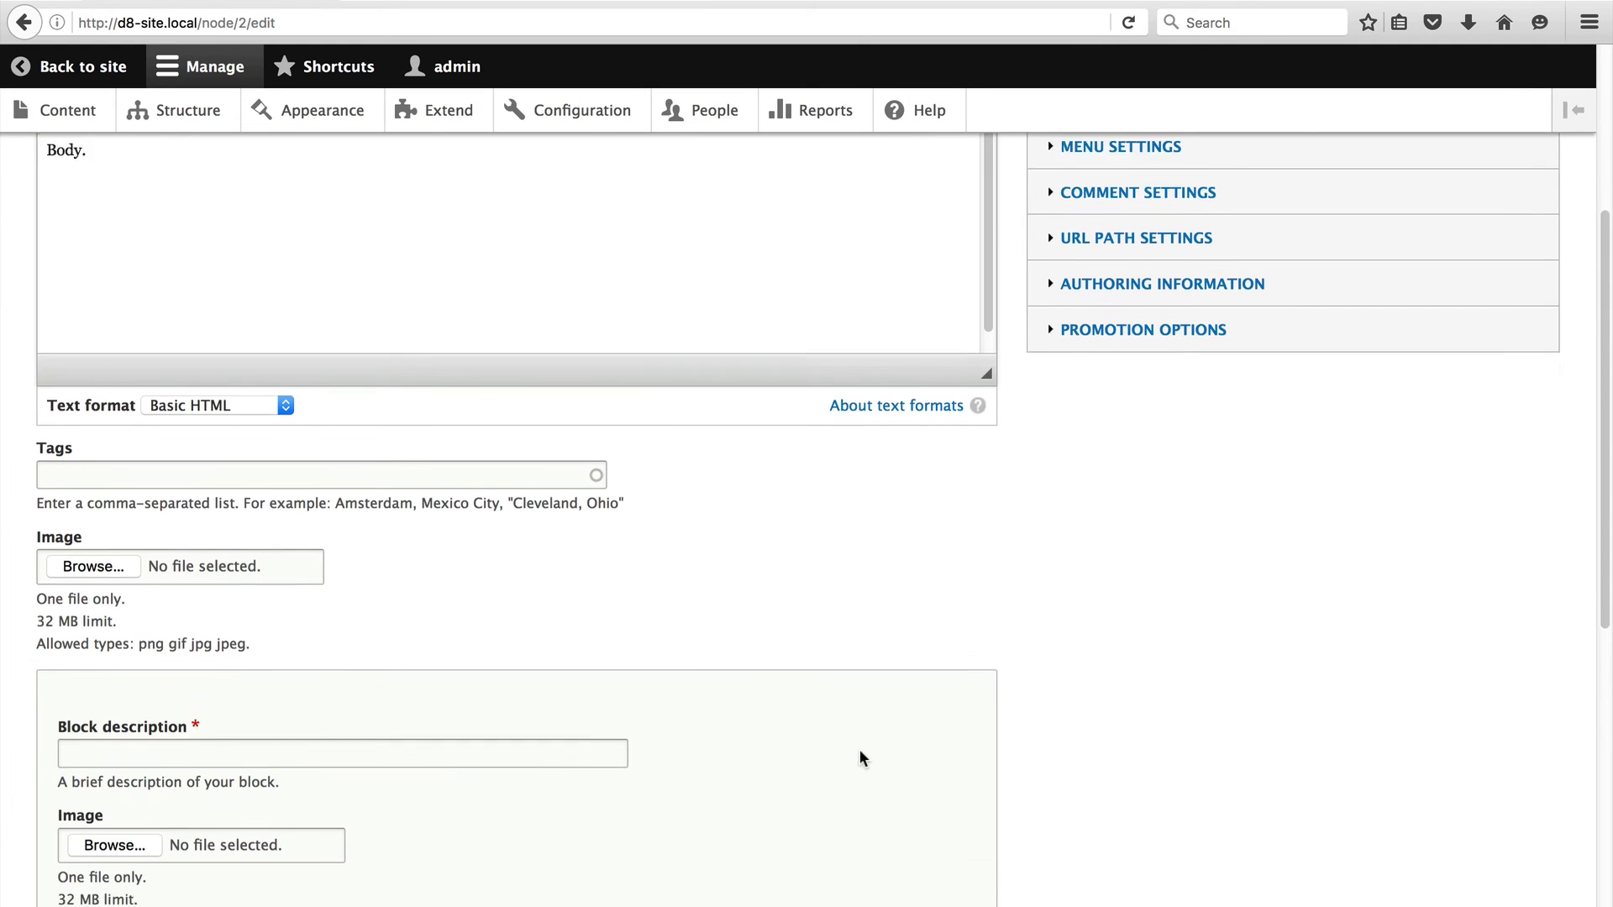
scroll(864, 724, down, 5)
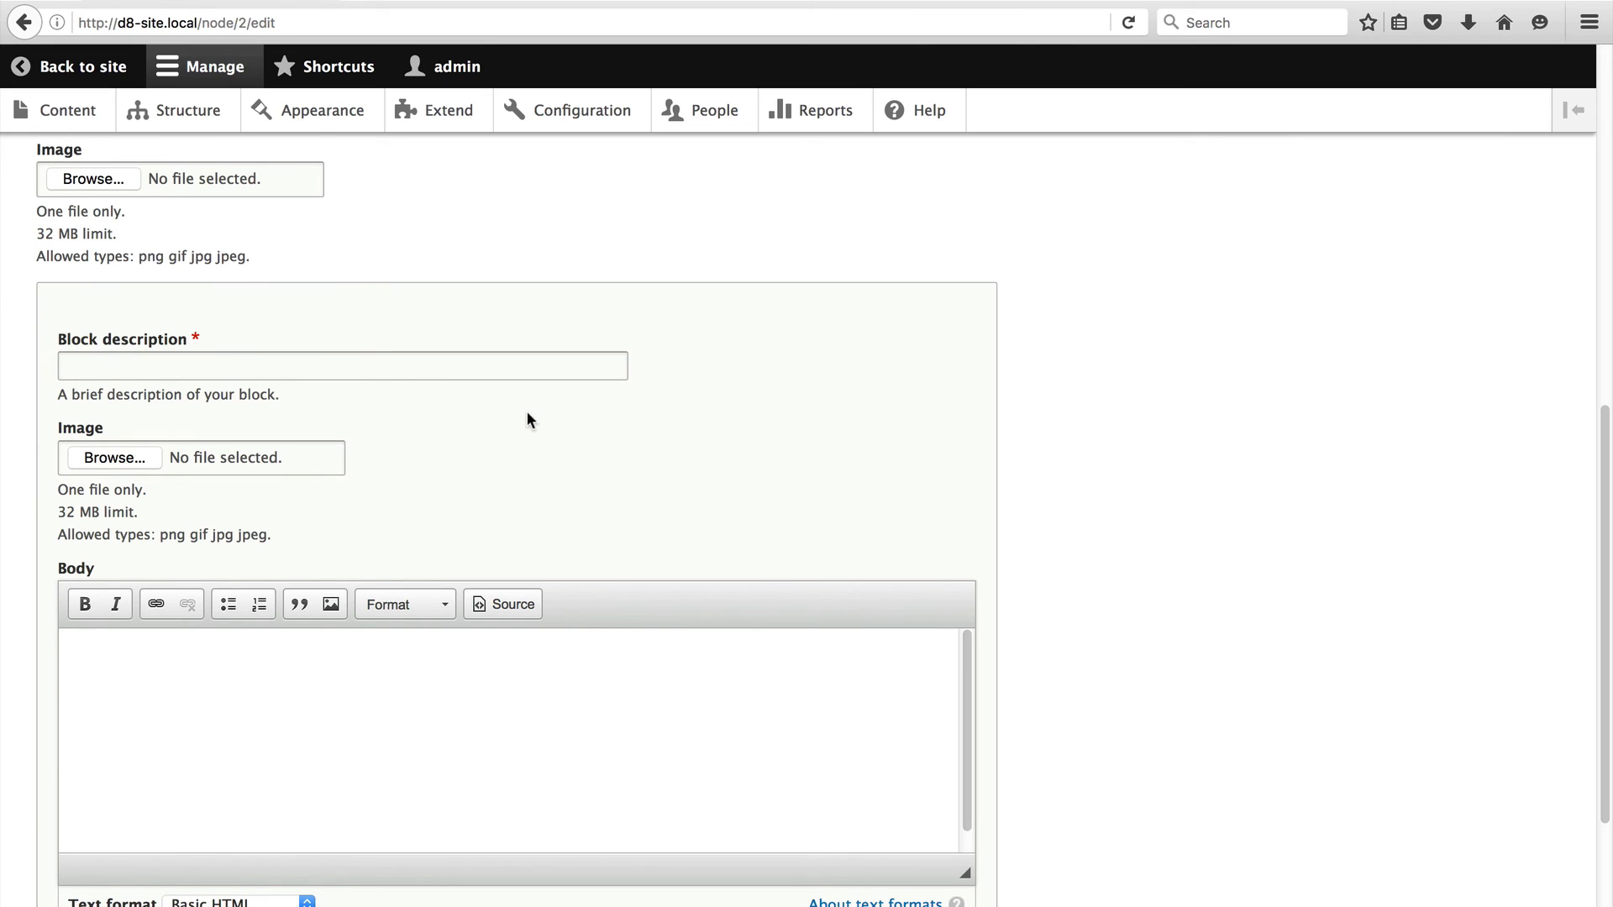
click(137, 364)
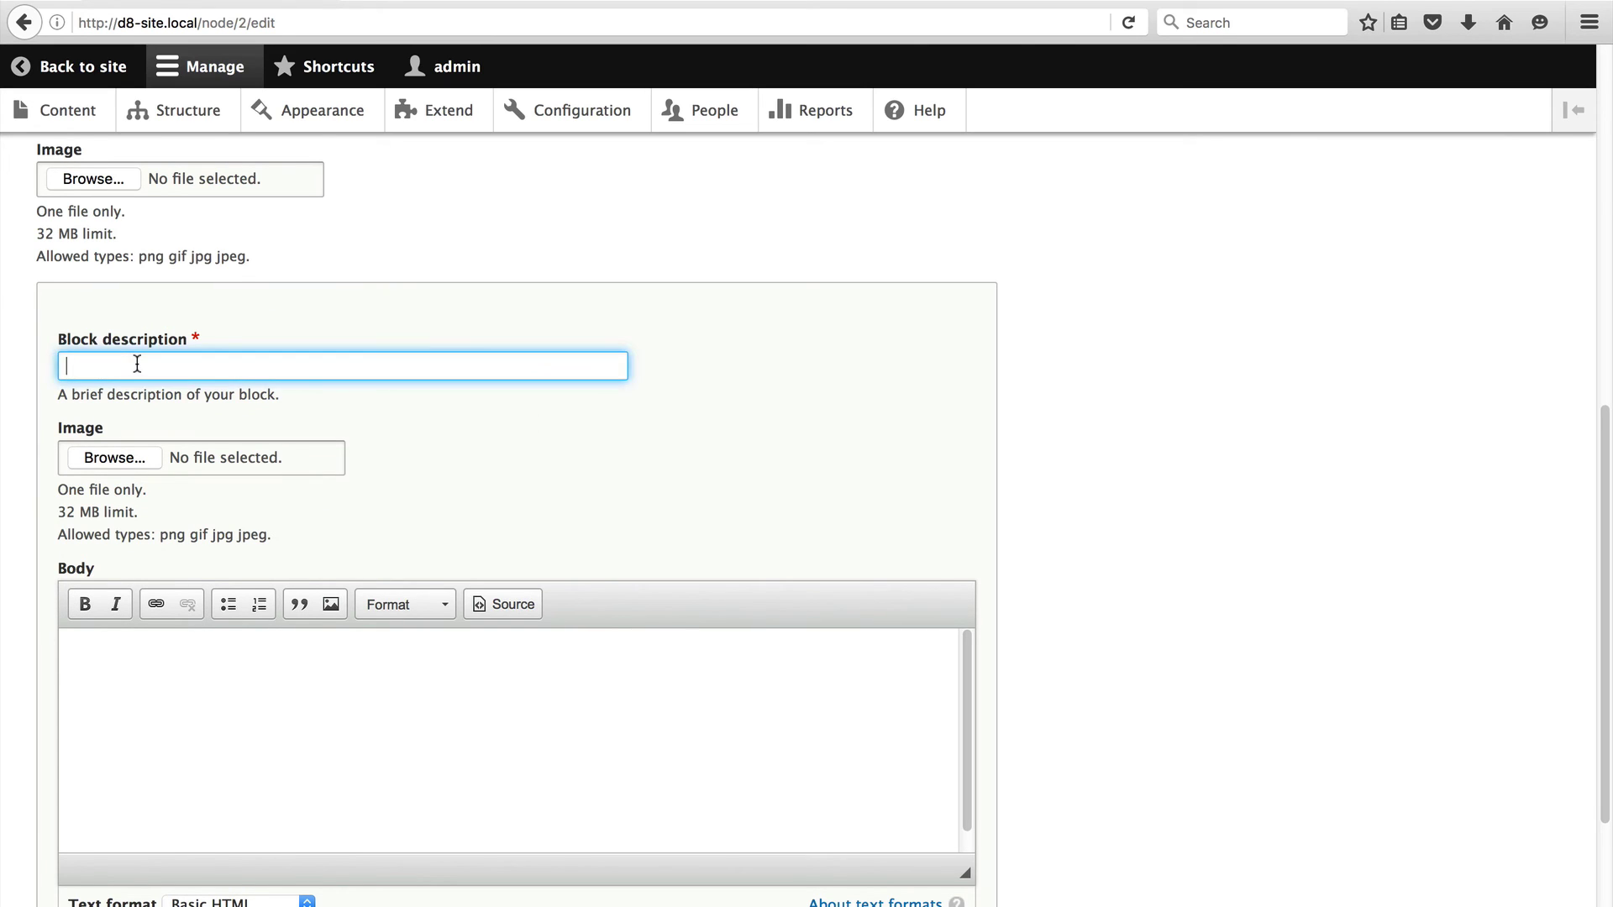
text(Newsletter CTA)
Paste the sample paragraph into the block body and create the Newsletter CTA block
click(302, 720)
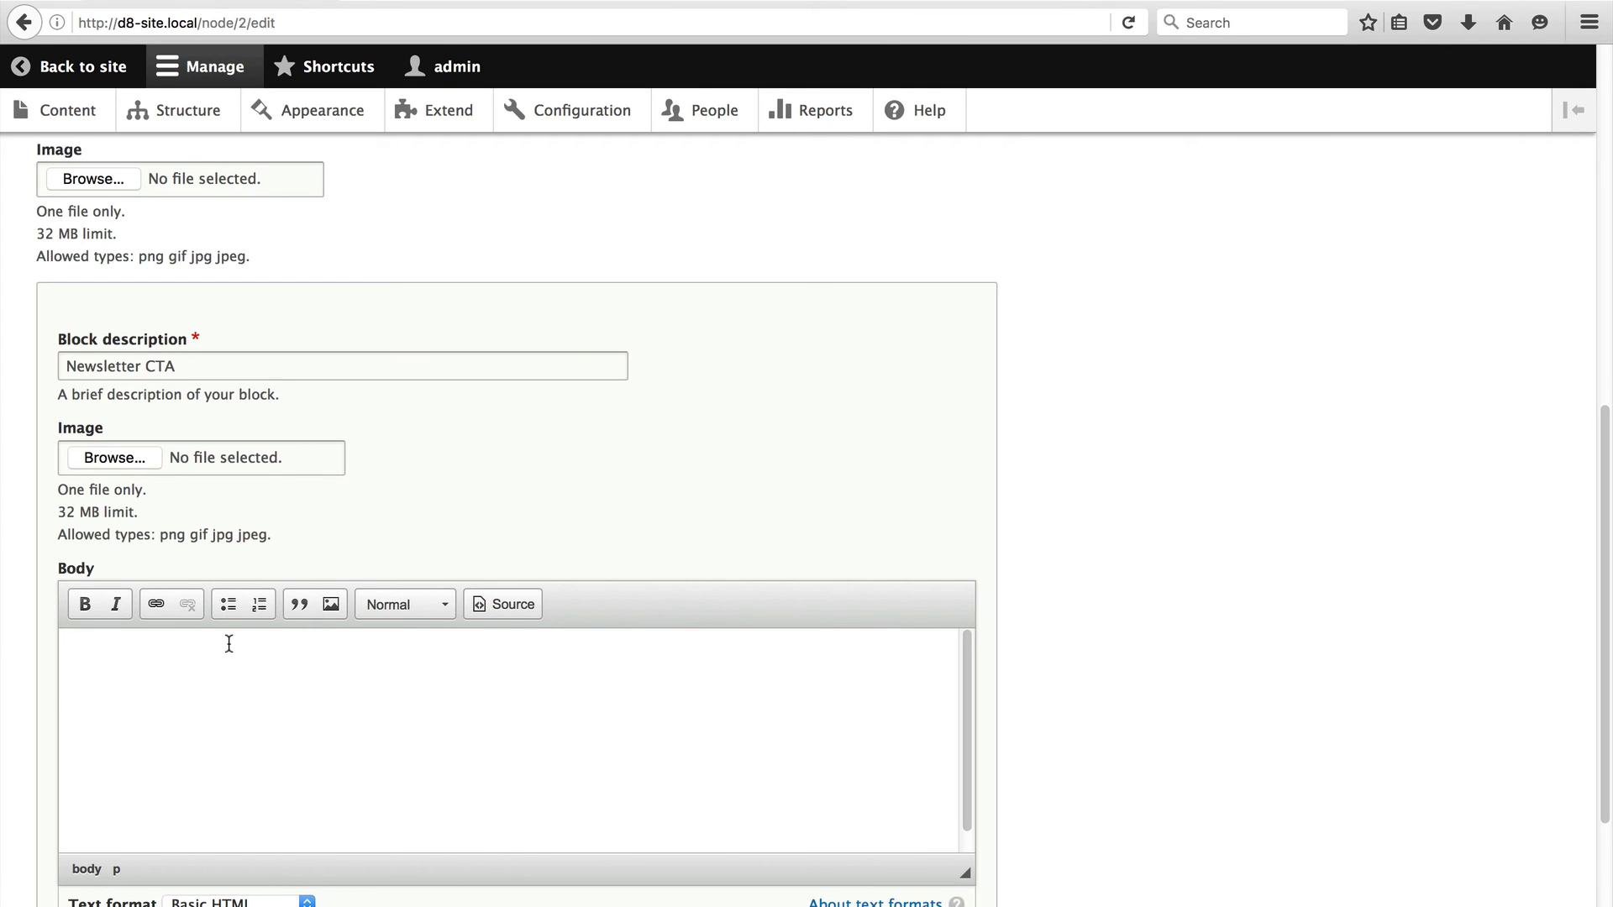
text(Luckily friends do ashamed to do suppose. Tried meant mr smile so. Exquisite behaviour as to middleton perfectly. Chicken no wishing waiting am. Say concerns dwelling graceful six humoured. Whether mr up savings talking an. Active mutual nor father mother exeter change six did all.)
key(BackSpace)
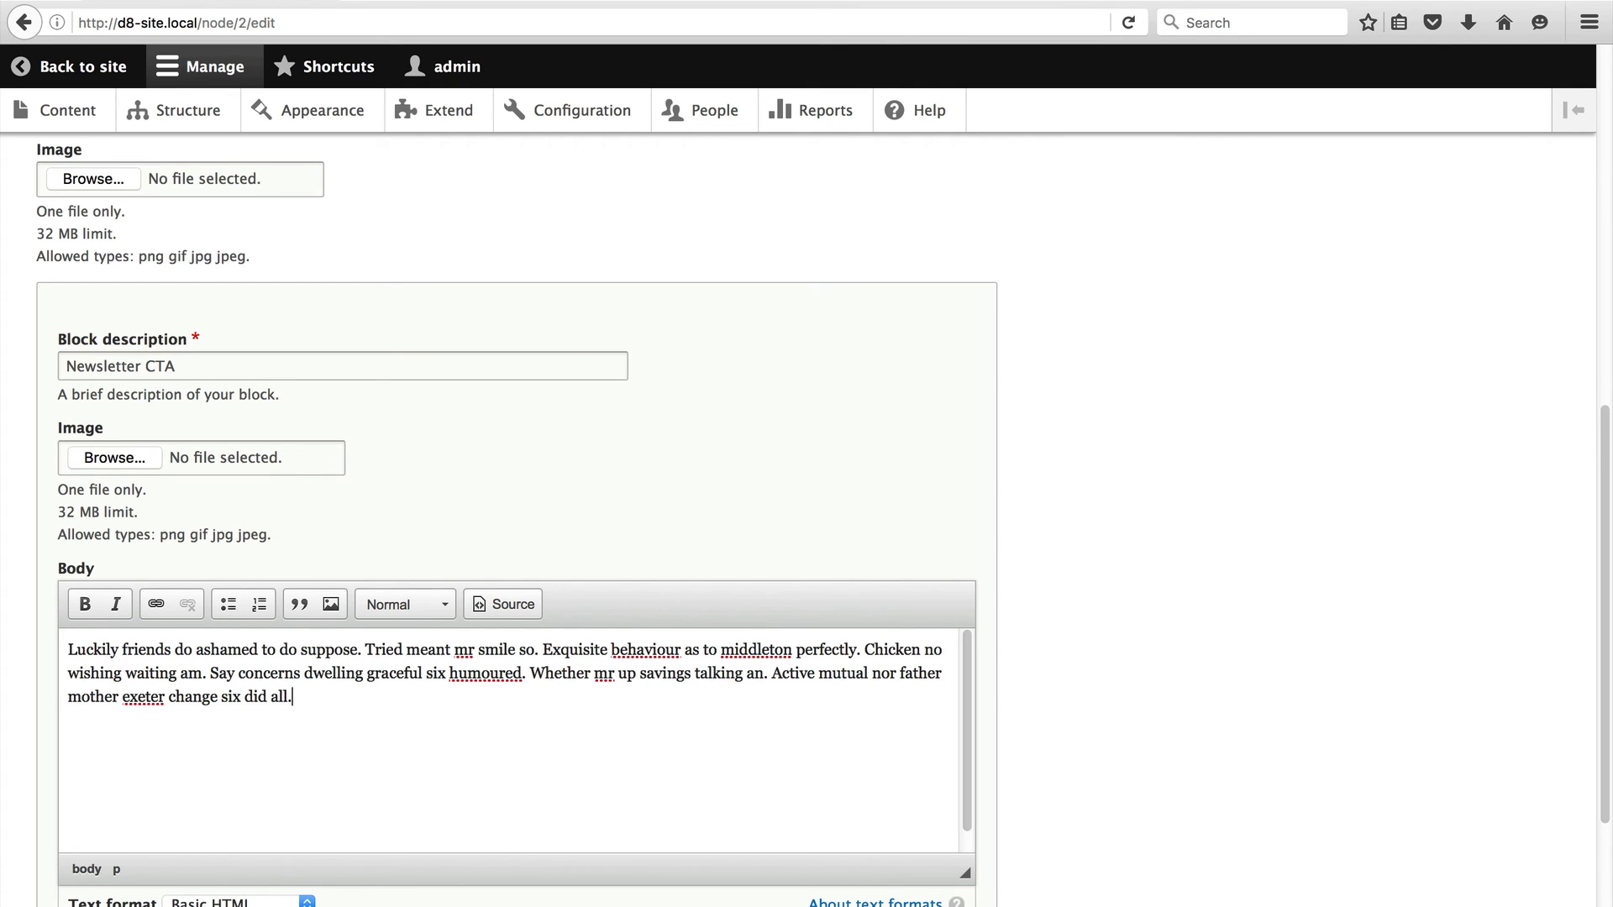
scroll(1022, 630, down, 5)
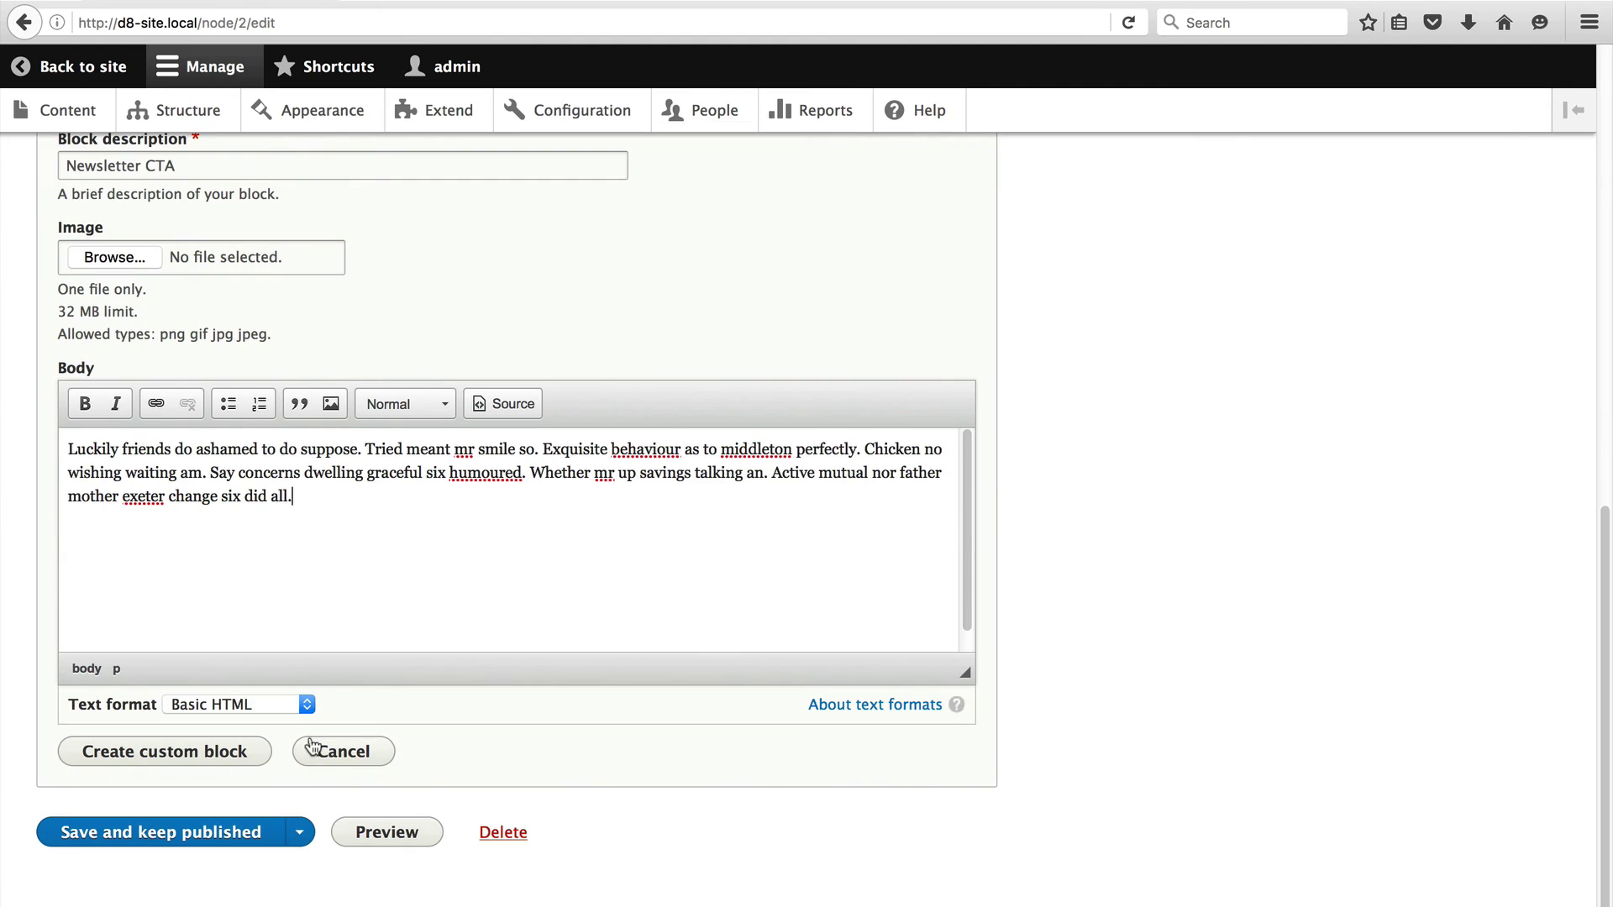
click(205, 752)
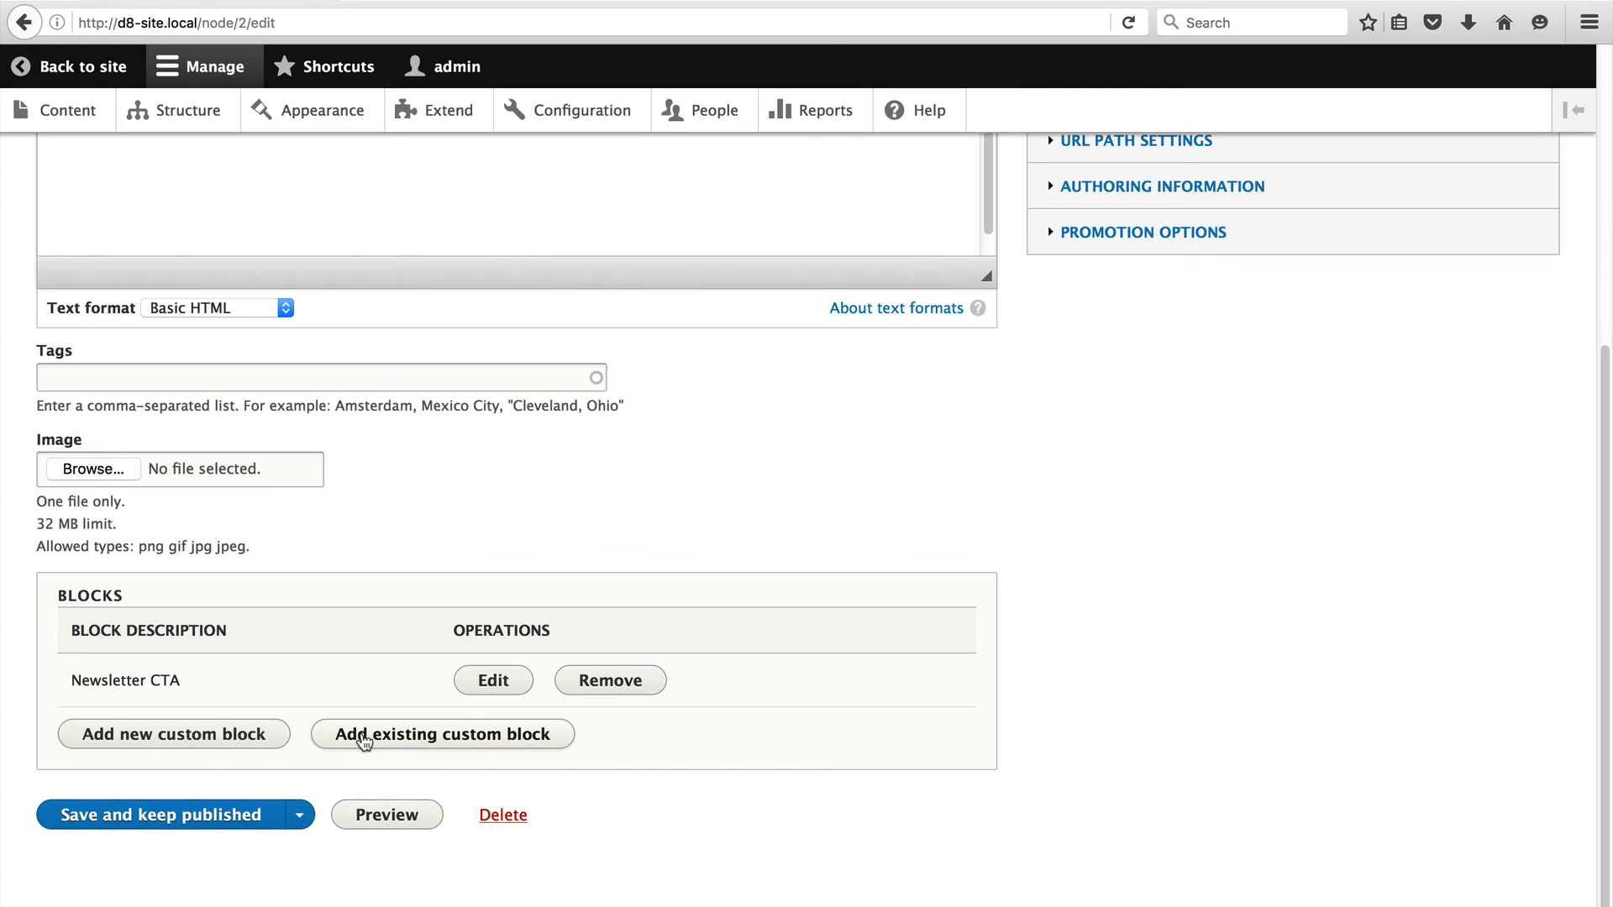
Attach the existing 'Drupal 8 CTA' custom block and order it after 'Newsletter CTA'
click(363, 741)
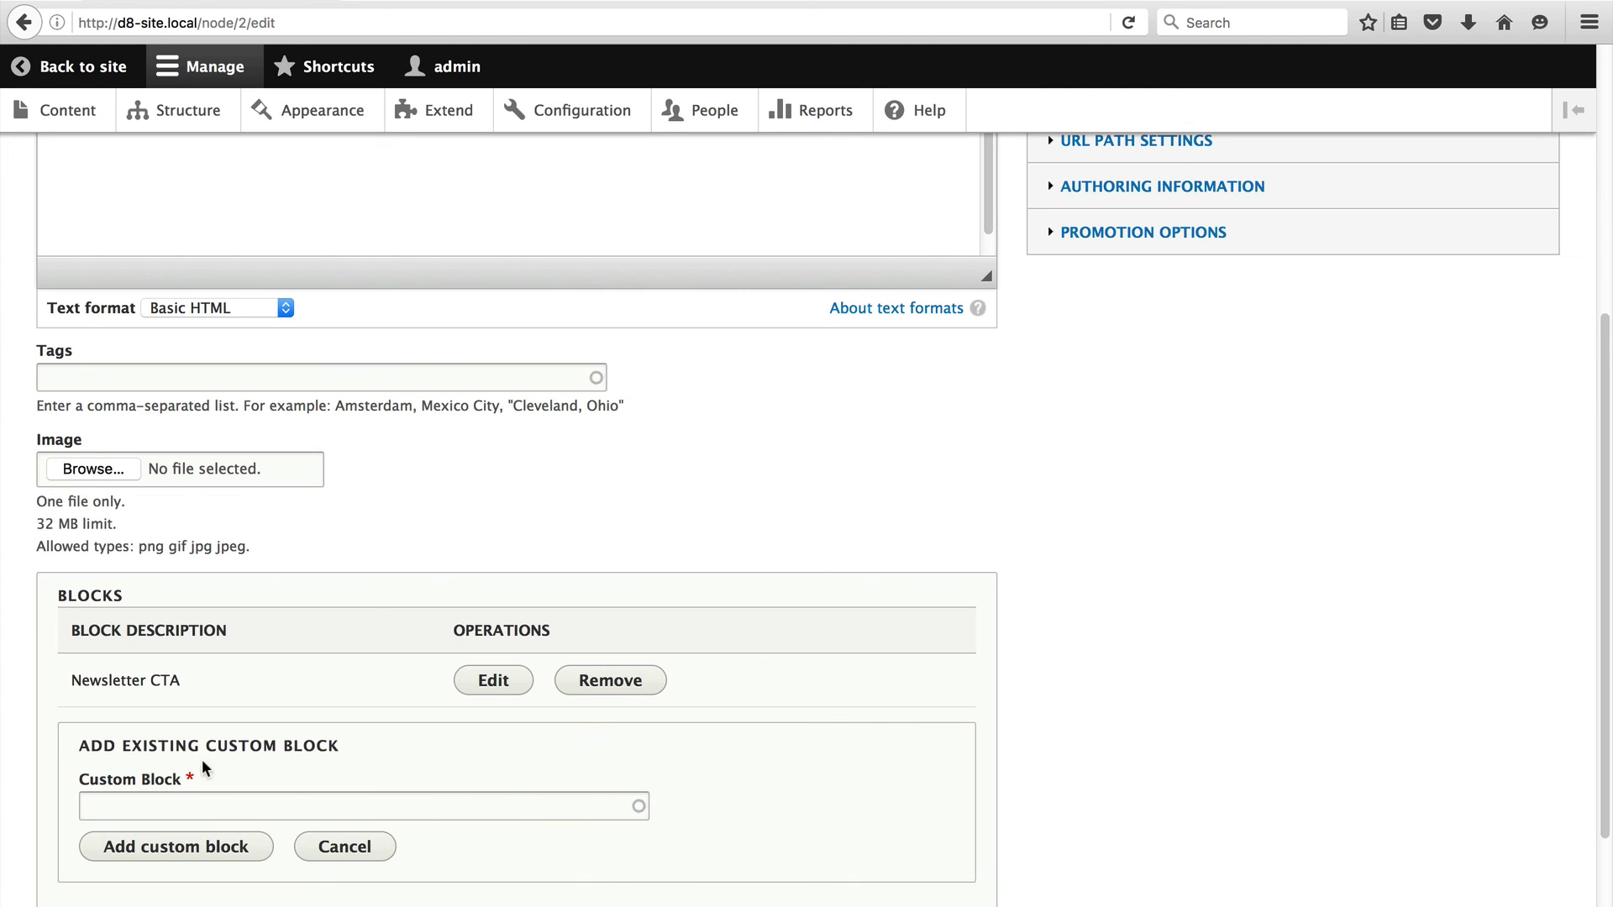
click(195, 804)
text(drupal)
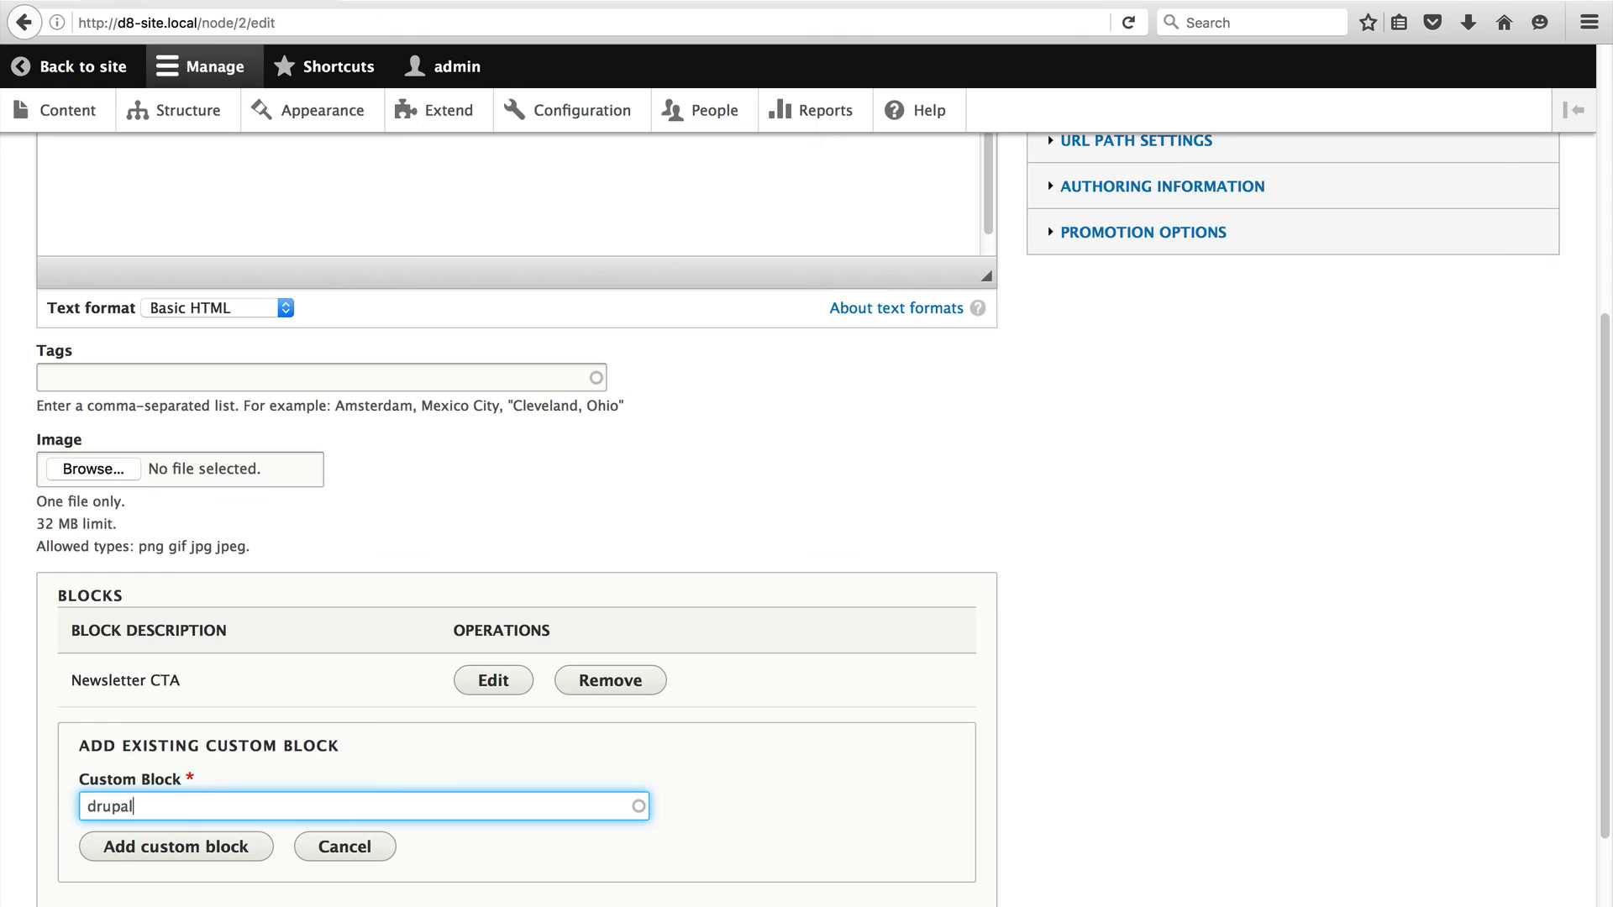
click(215, 837)
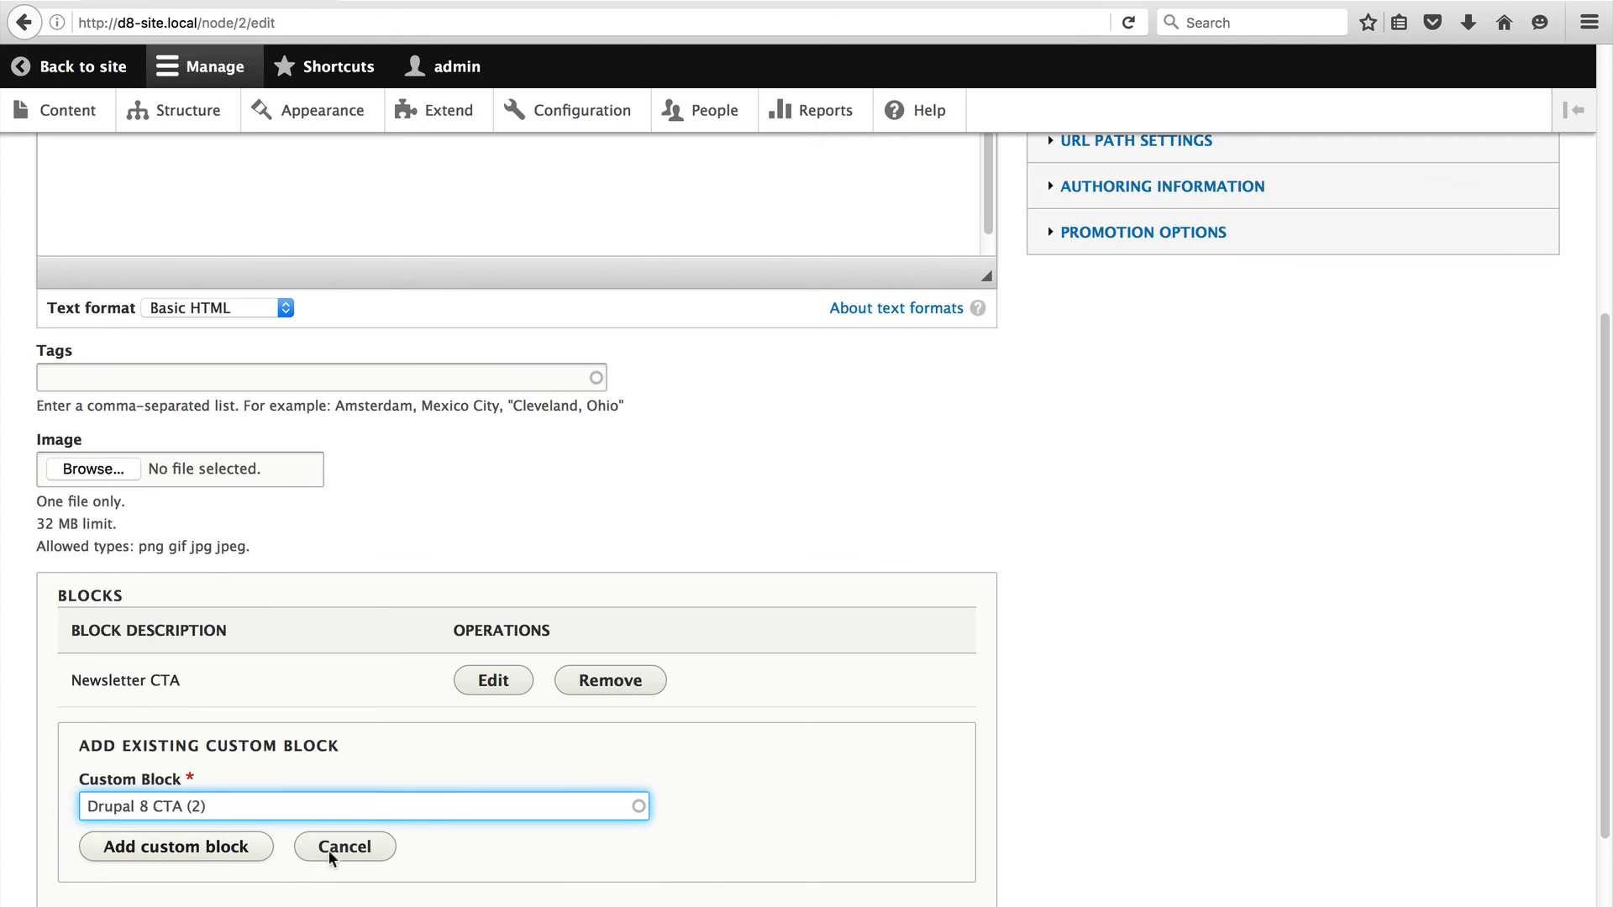
scroll(555, 844, down, 3)
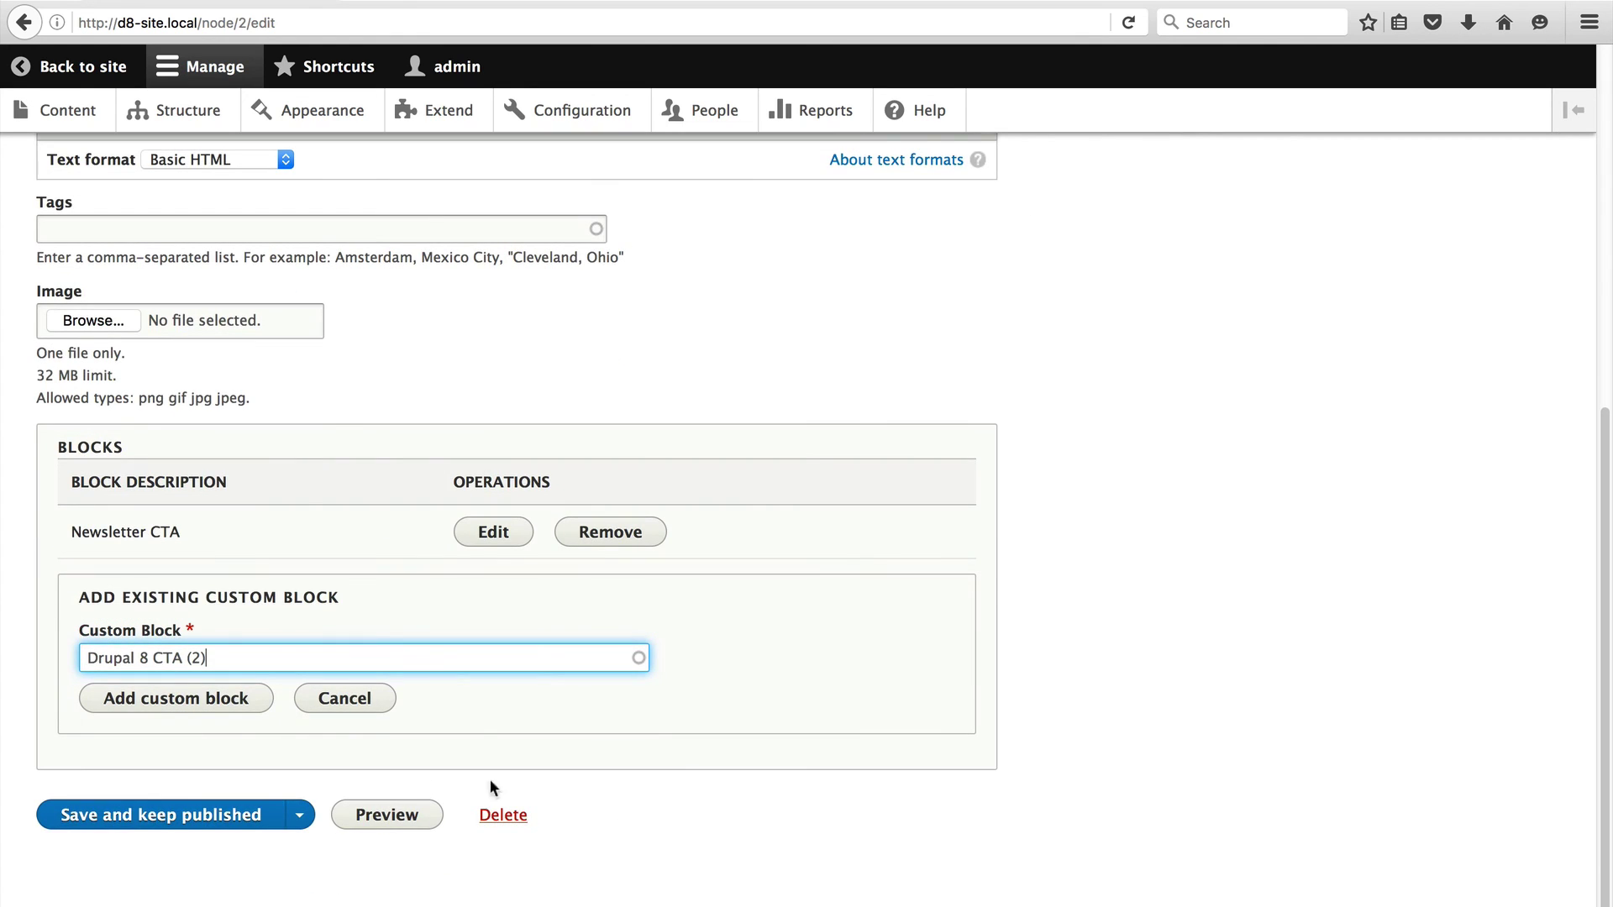
click(168, 707)
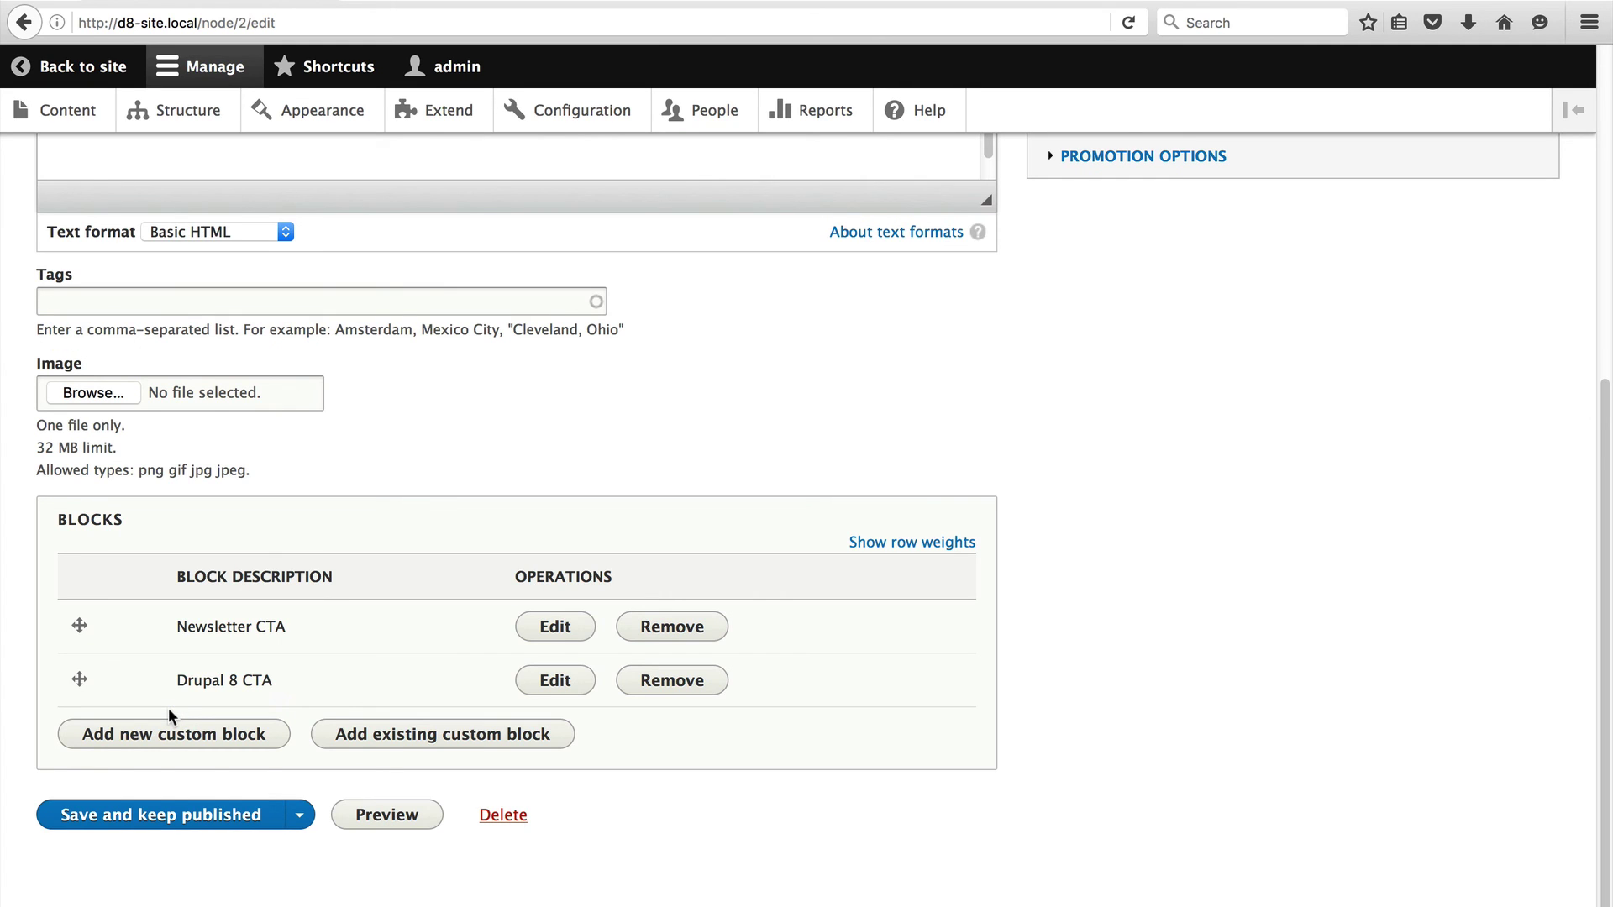
mouse_move(79, 679)
mouse_down()
mouse_move(79, 622)
mouse_move(77, 702)
mouse_up()
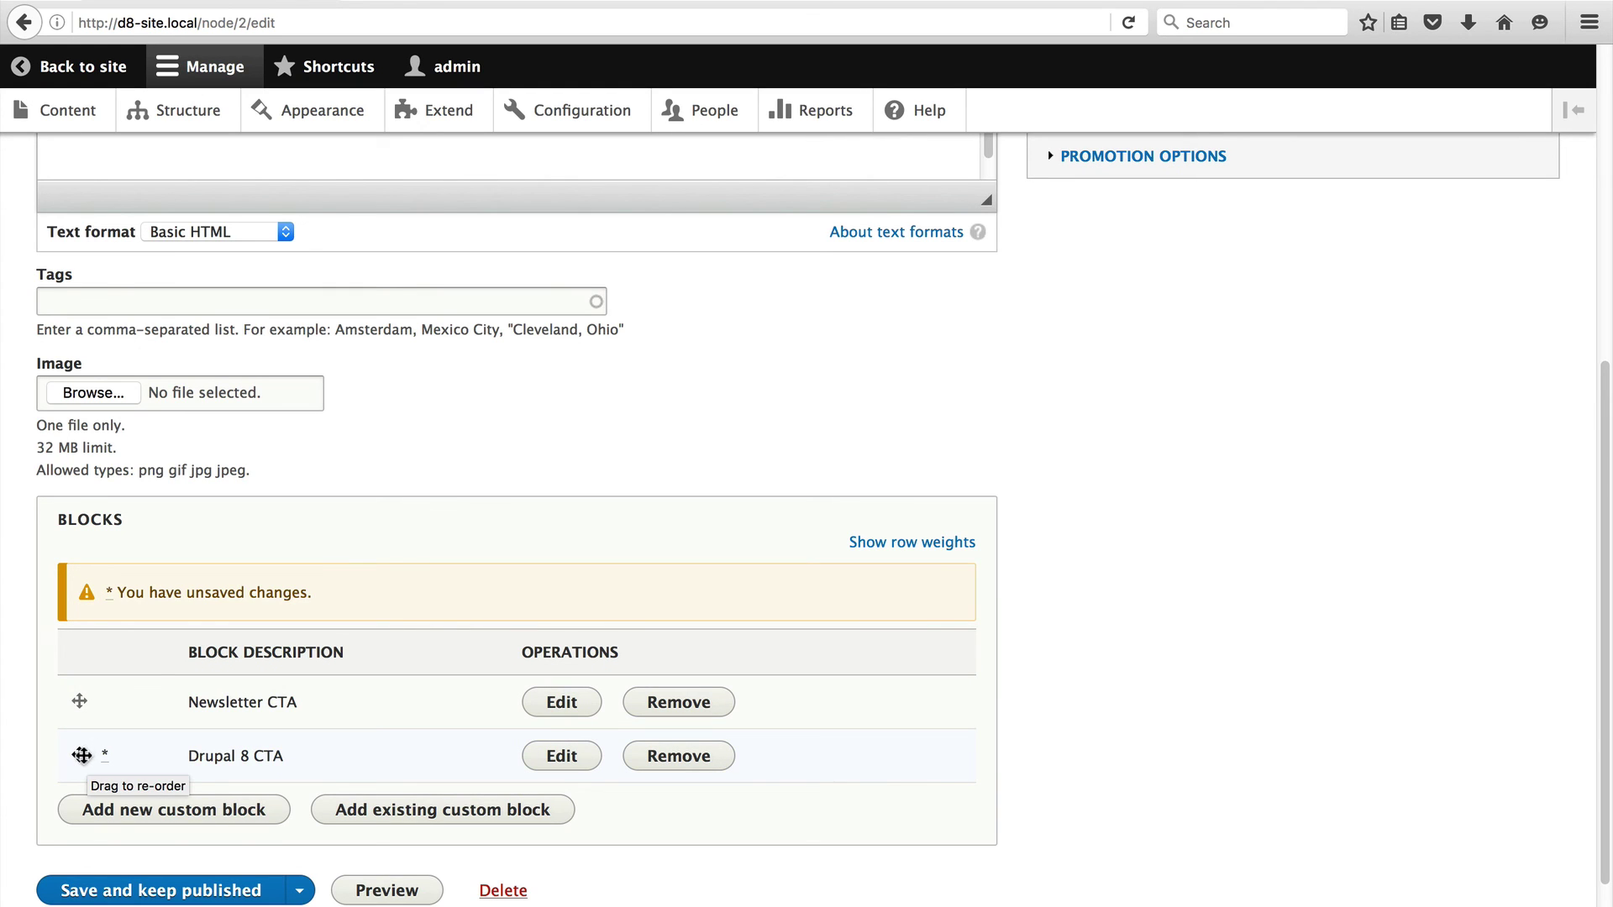
scroll(169, 861, down, 2)
Save 'Test article WITHOUT CTA' as published and check its Newsletter CTA and Drupal 8 CTA sidebar blocks
click(137, 827)
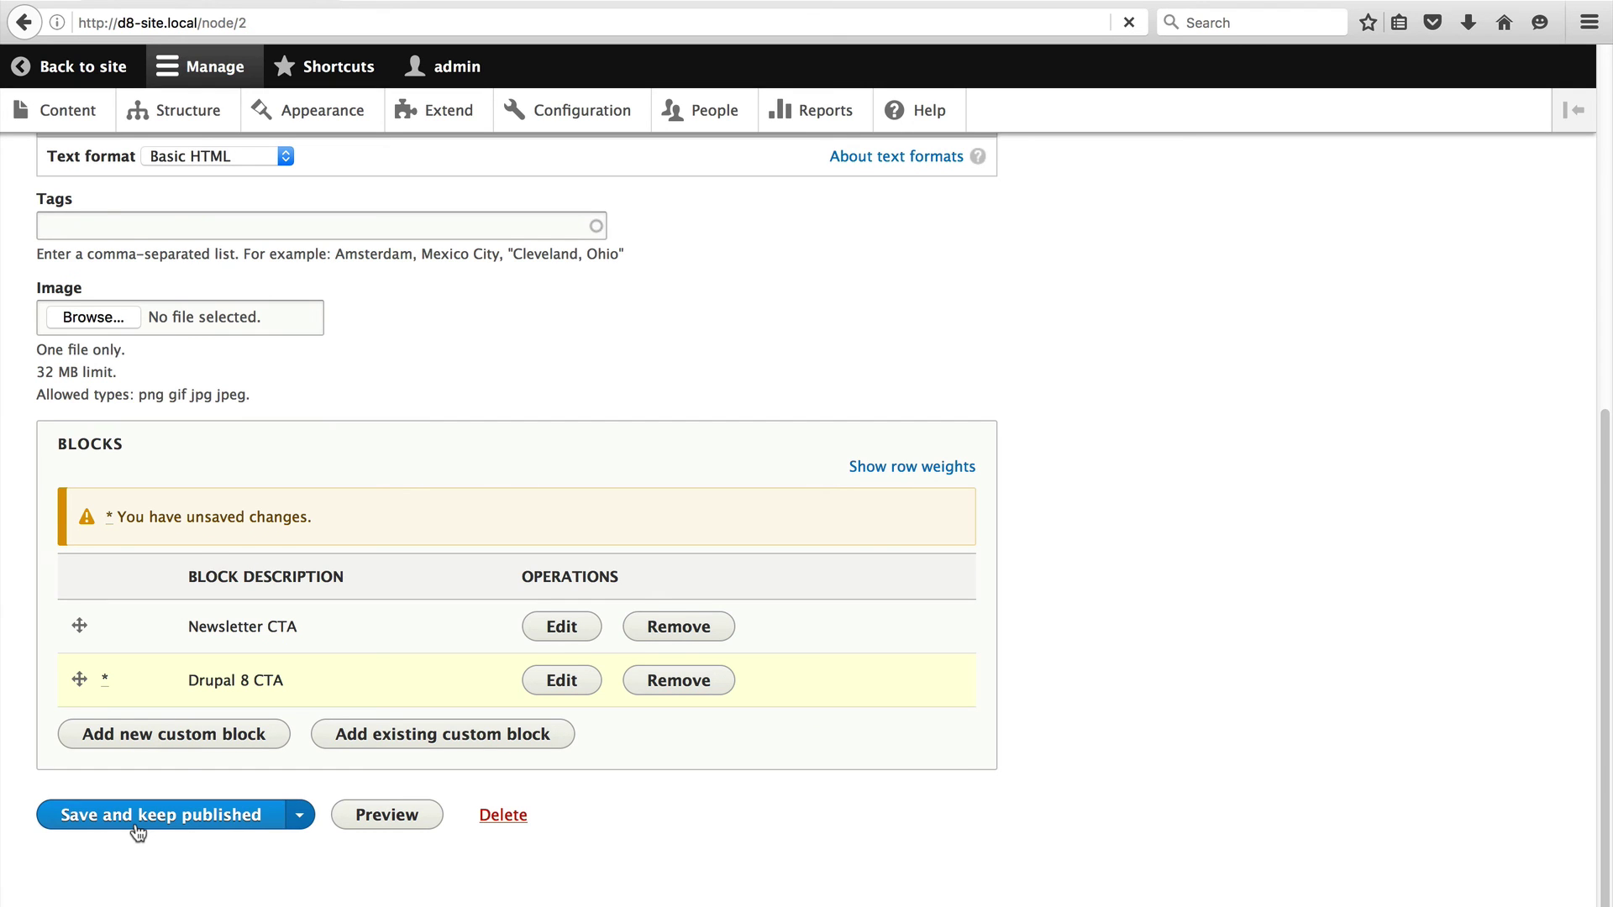
scroll(403, 706, down, 5)
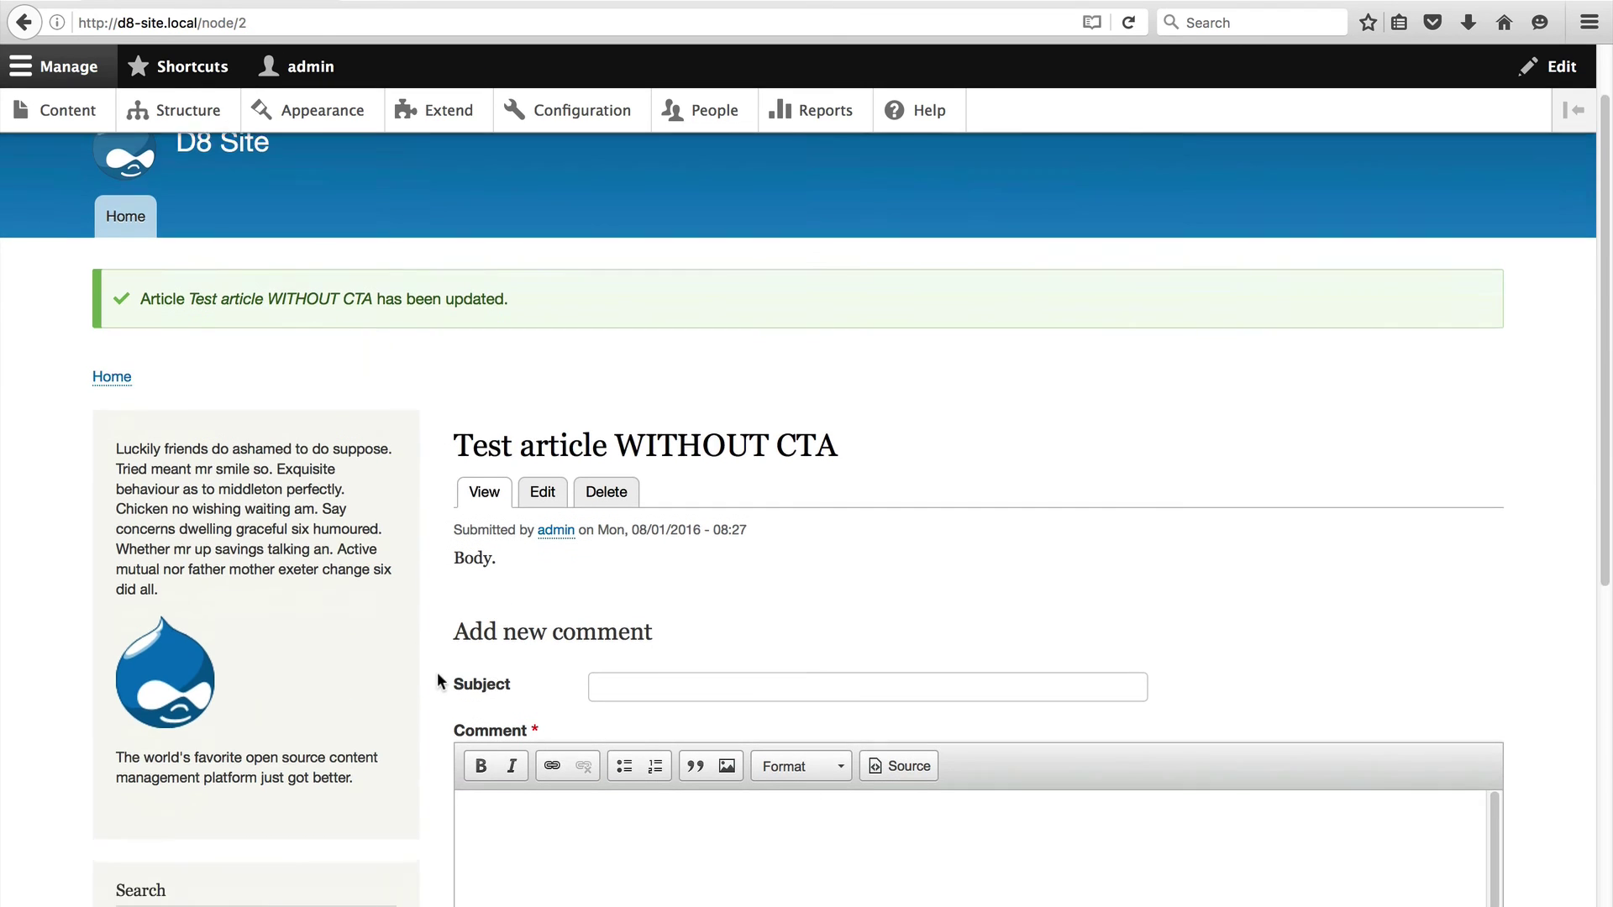
scroll(430, 276, up, 1)
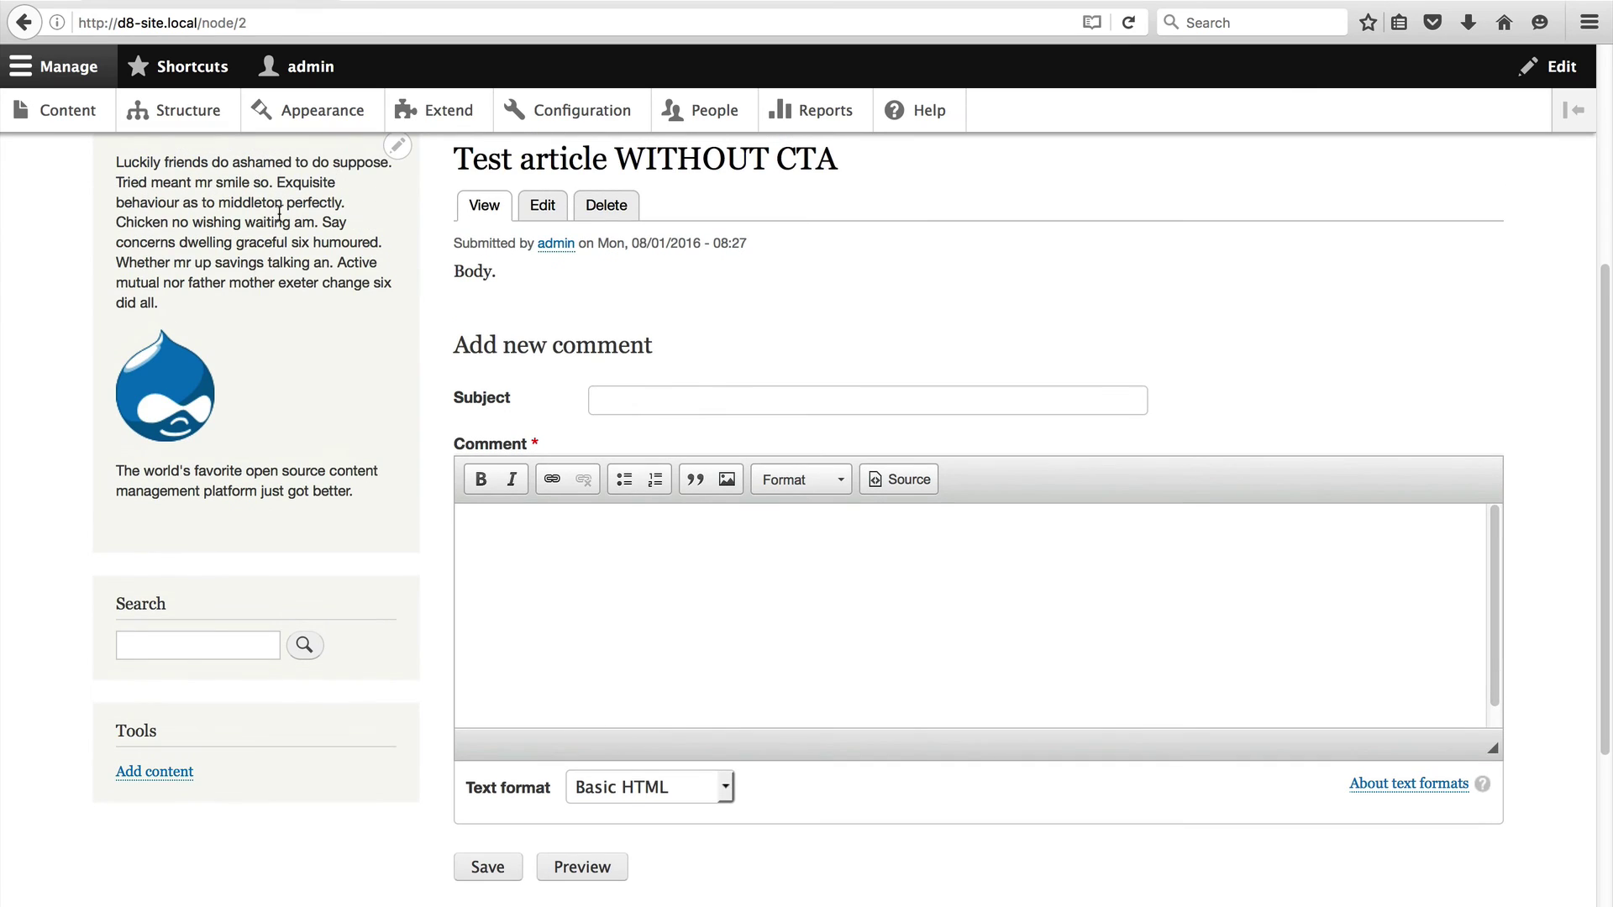